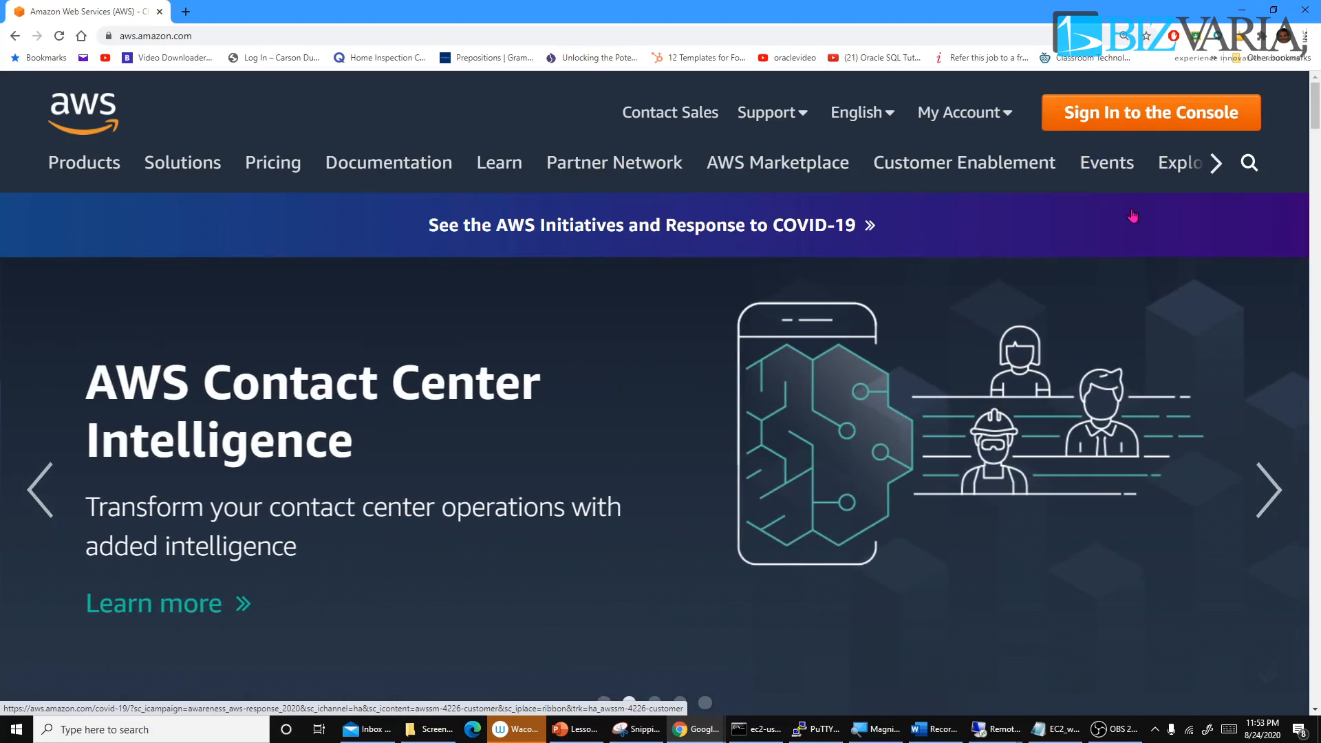
Step: Sign in to the AWS Management Console and open the EC2 service
{"action": "left_click", "coordinate": [1109, 122]}
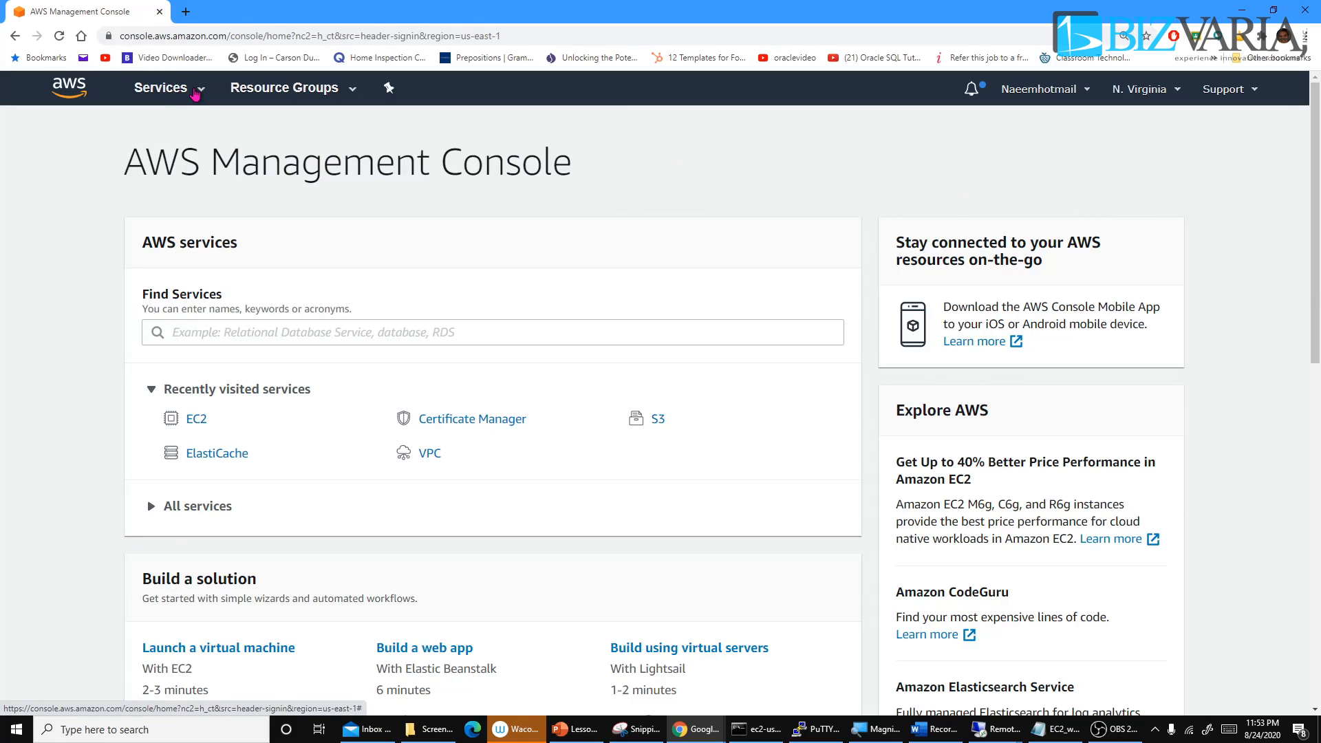
{"action": "left_click", "coordinate": [196, 94]}
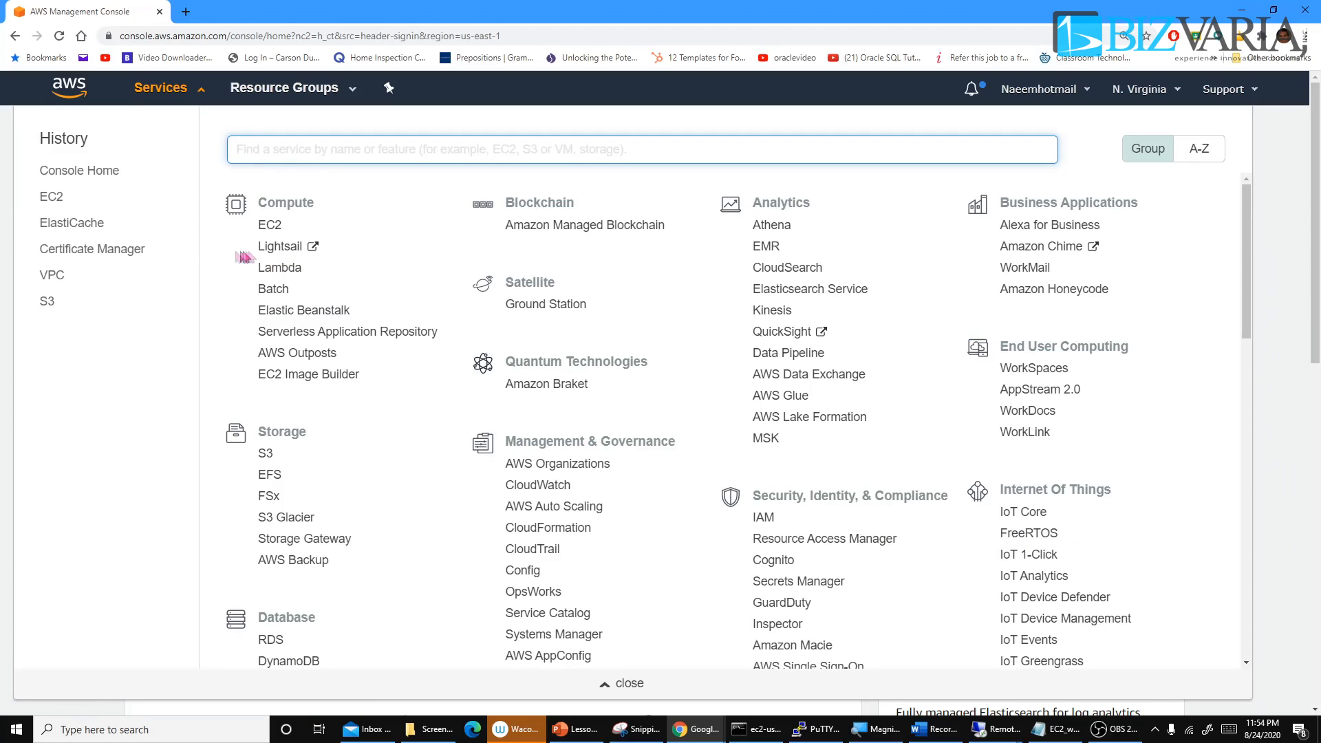
{"action": "left_click", "coordinate": [269, 227]}
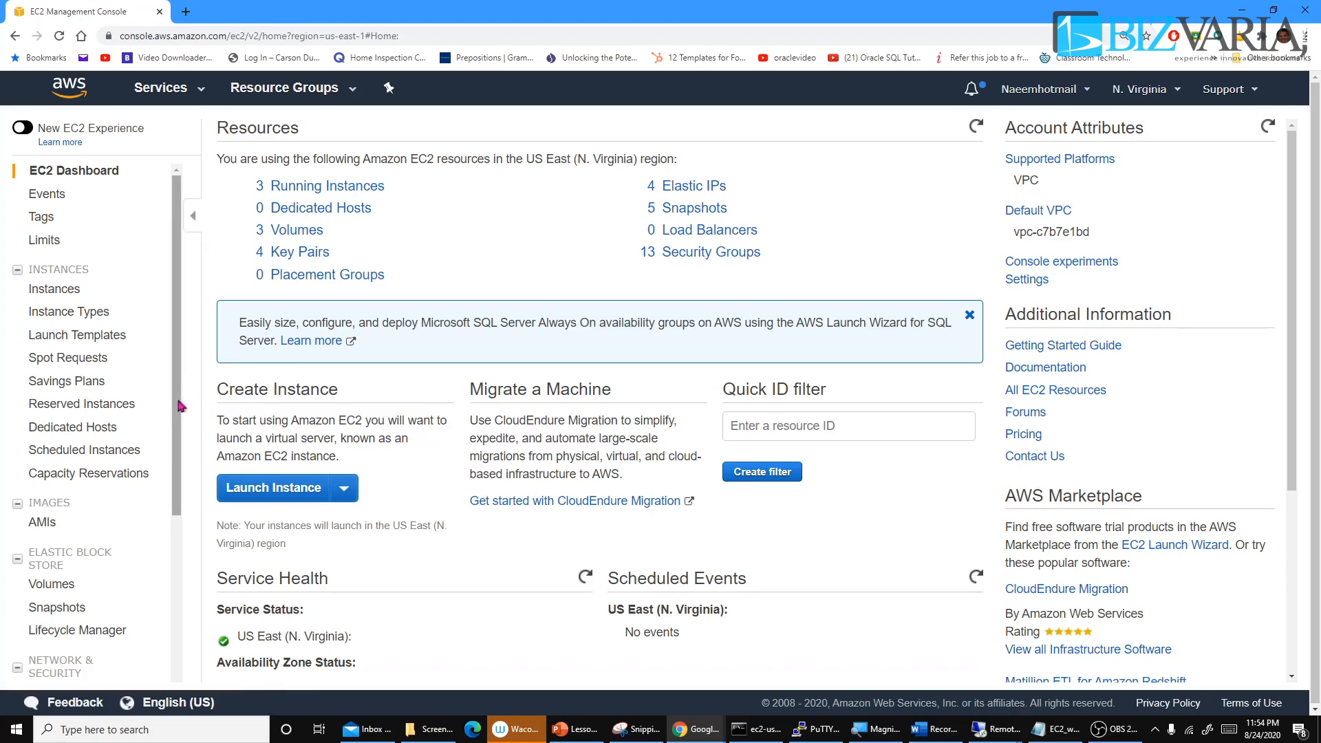
Step: Open the EC2 instance types list and examine the vCPU, memory, storage and network performance of the available types
{"action": "left_click_drag", "start_coordinate": [177, 403], "coordinate": [177, 405]}
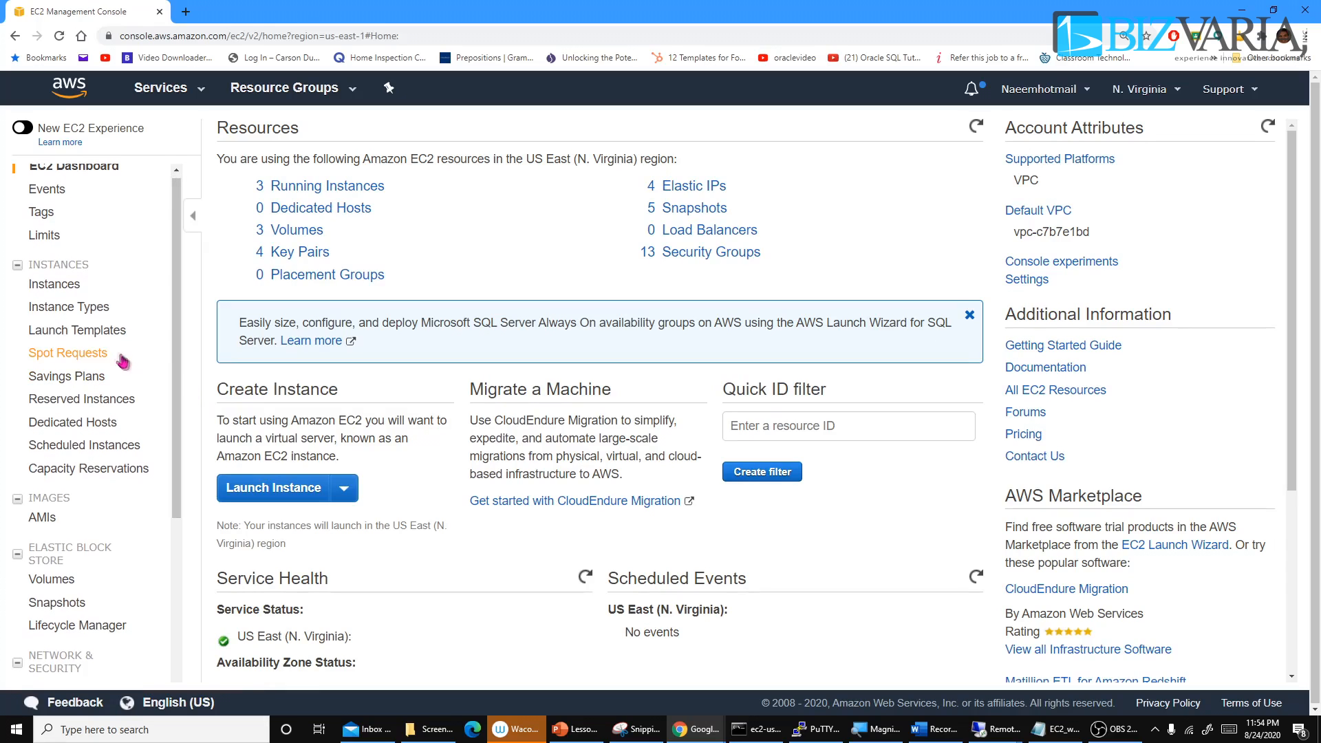
{"action": "left_click", "coordinate": [81, 311]}
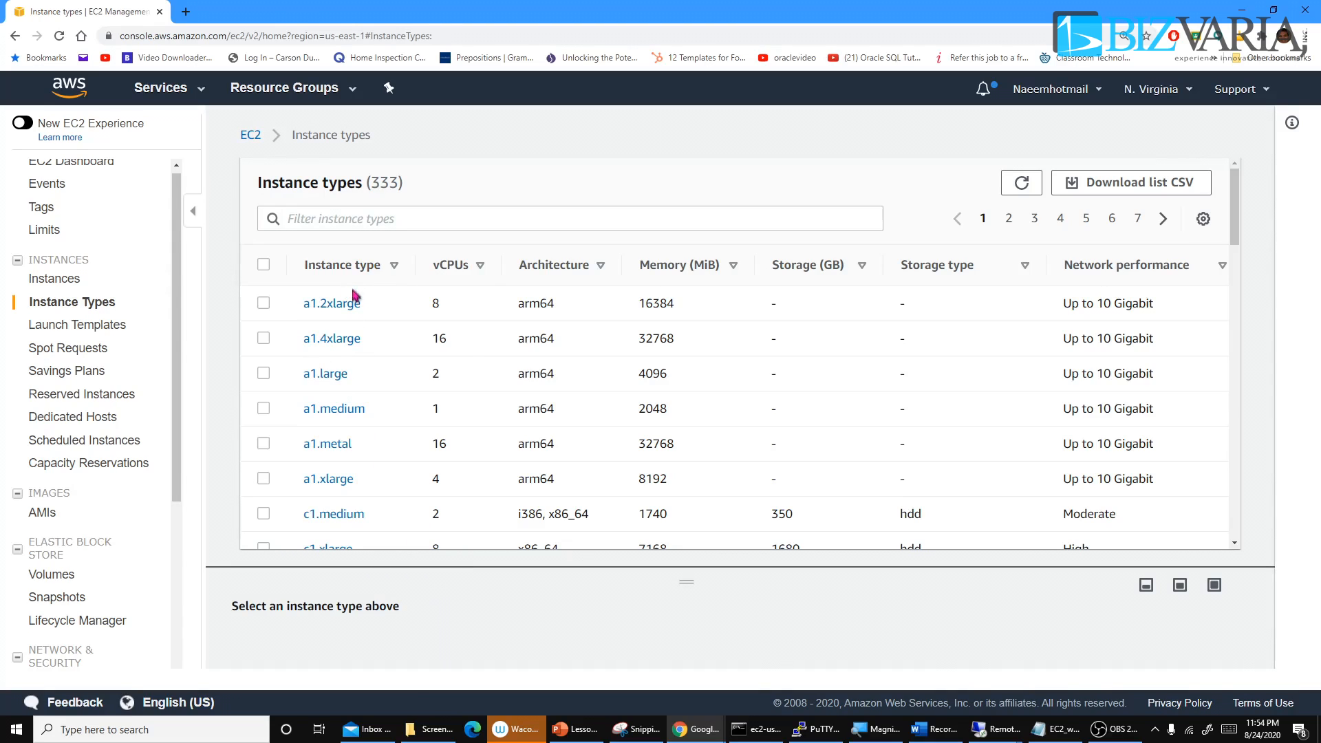
{"action": "scroll", "coordinate": [362, 318], "scroll_direction": "down", "scroll_amount": 2}
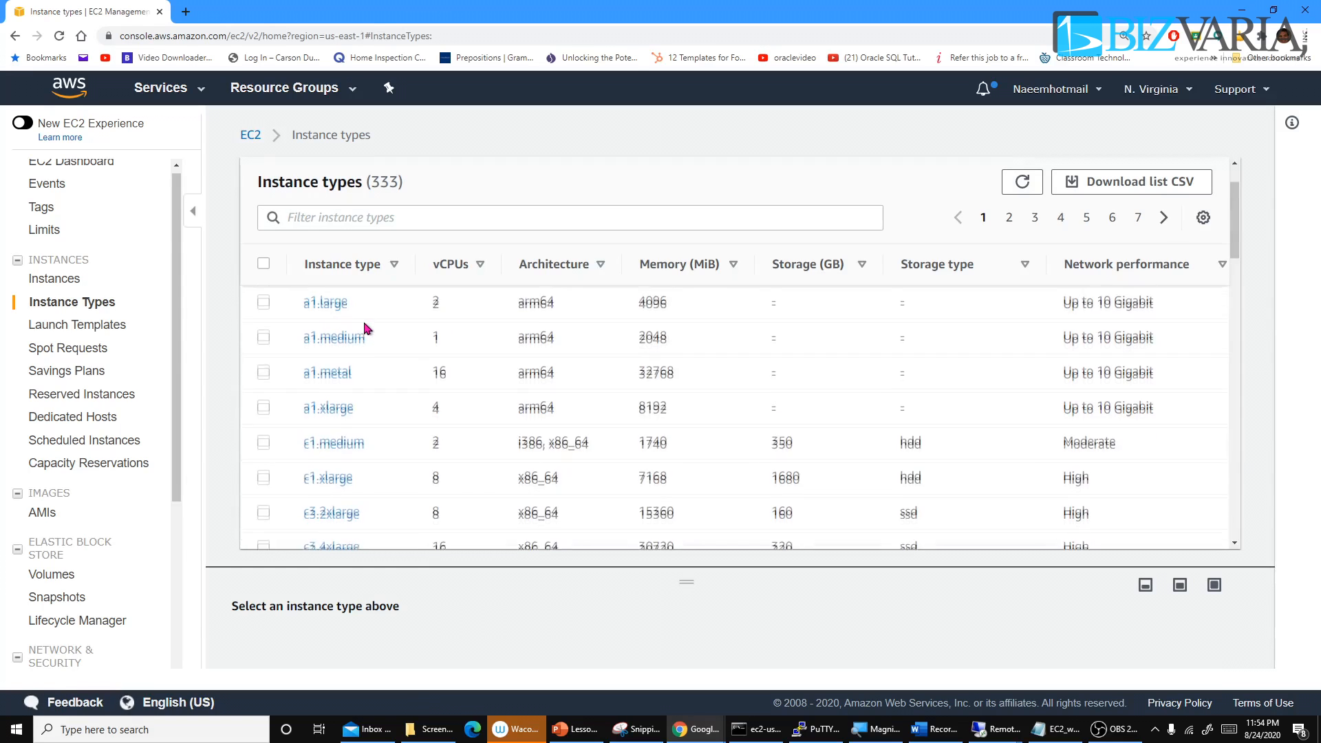
{"action": "scroll", "coordinate": [354, 320], "scroll_direction": "down", "scroll_amount": 5}
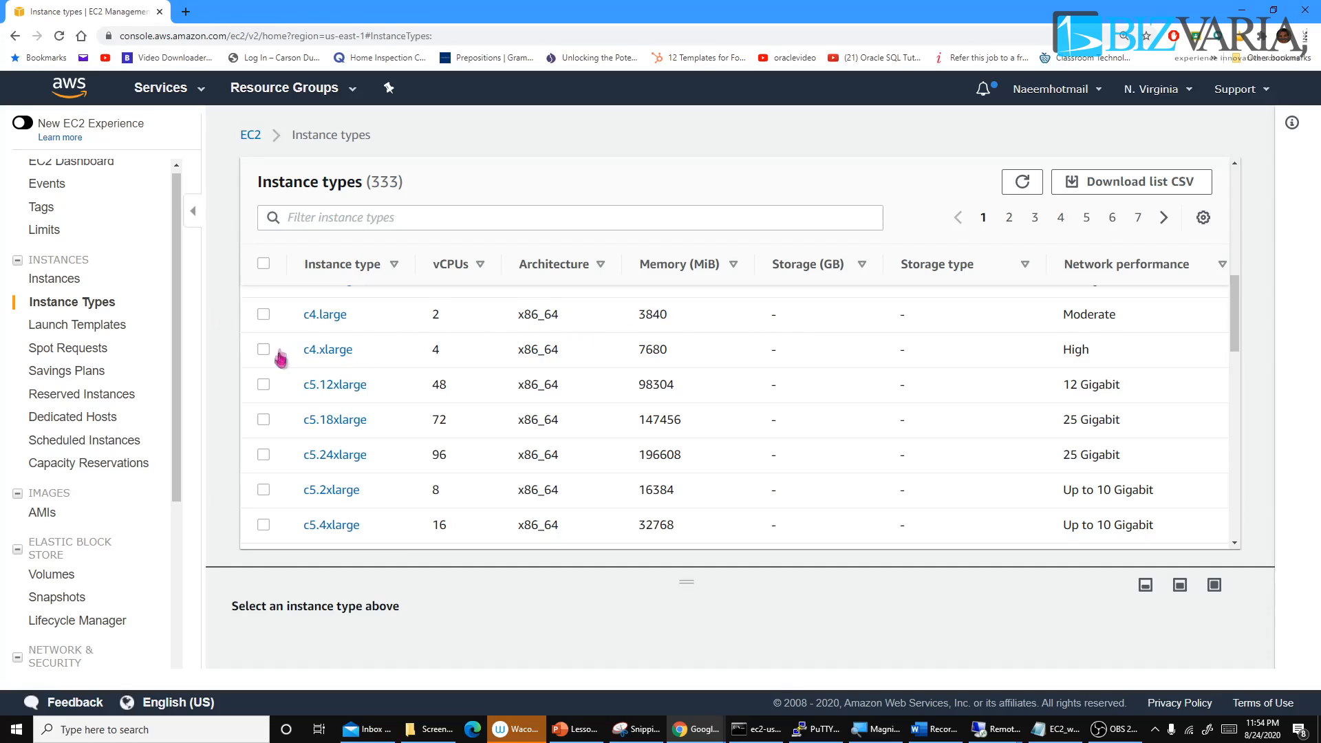
{"action": "scroll", "coordinate": [280, 358], "scroll_direction": "down", "scroll_amount": 3}
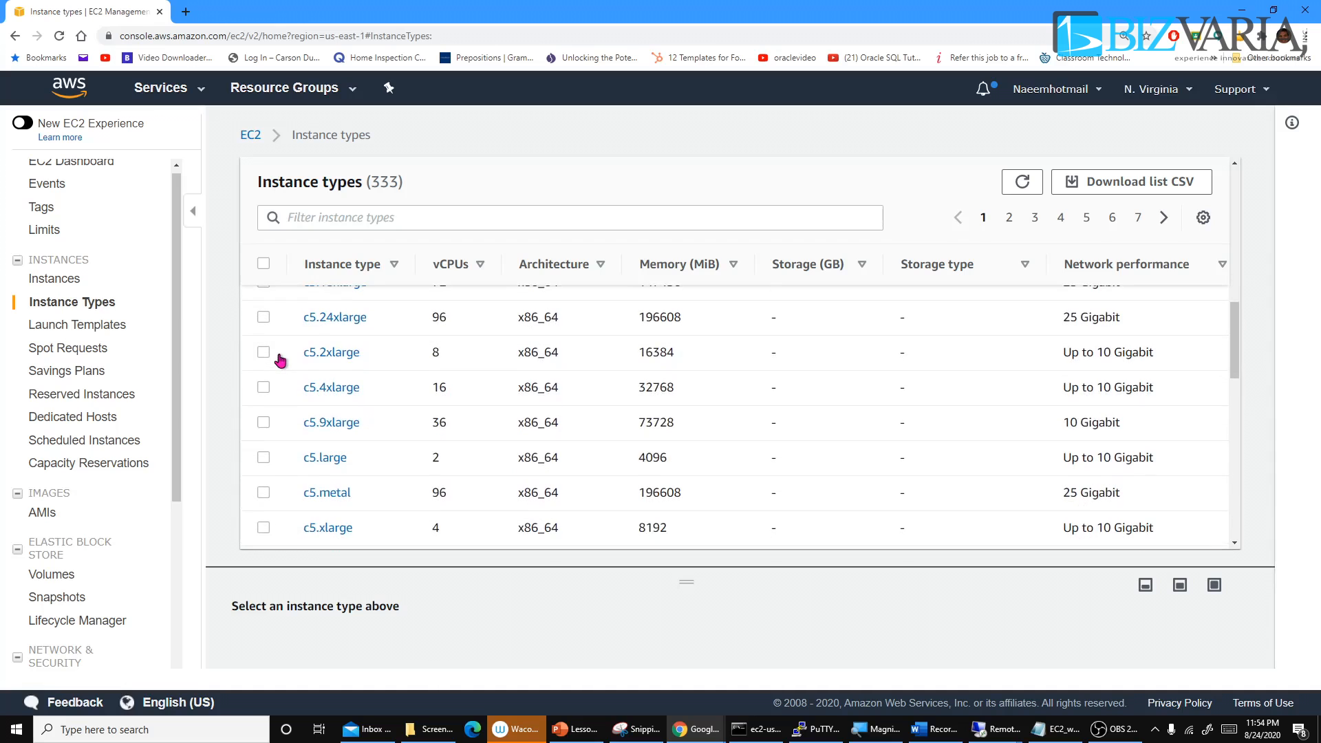
{"action": "scroll", "coordinate": [280, 358], "scroll_direction": "down", "scroll_amount": 3}
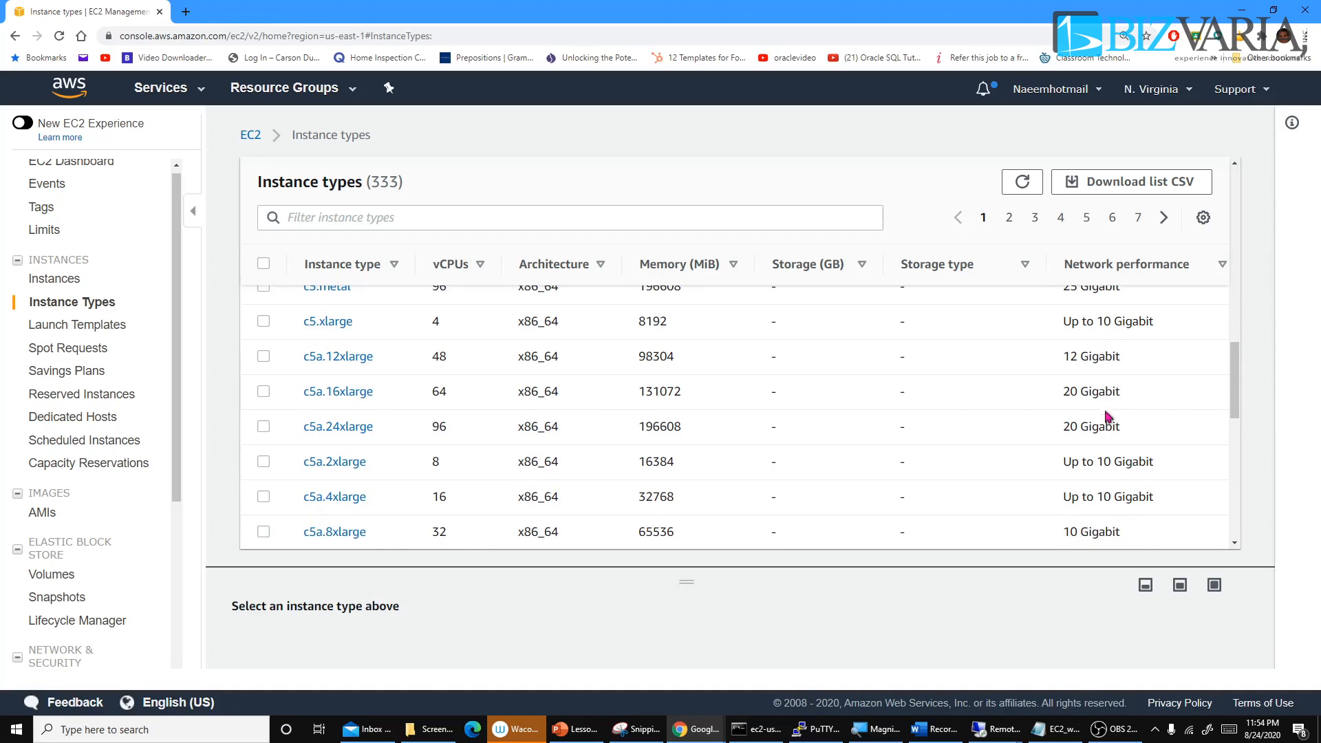
{"action": "scroll", "coordinate": [931, 377], "scroll_direction": "up", "scroll_amount": 10}
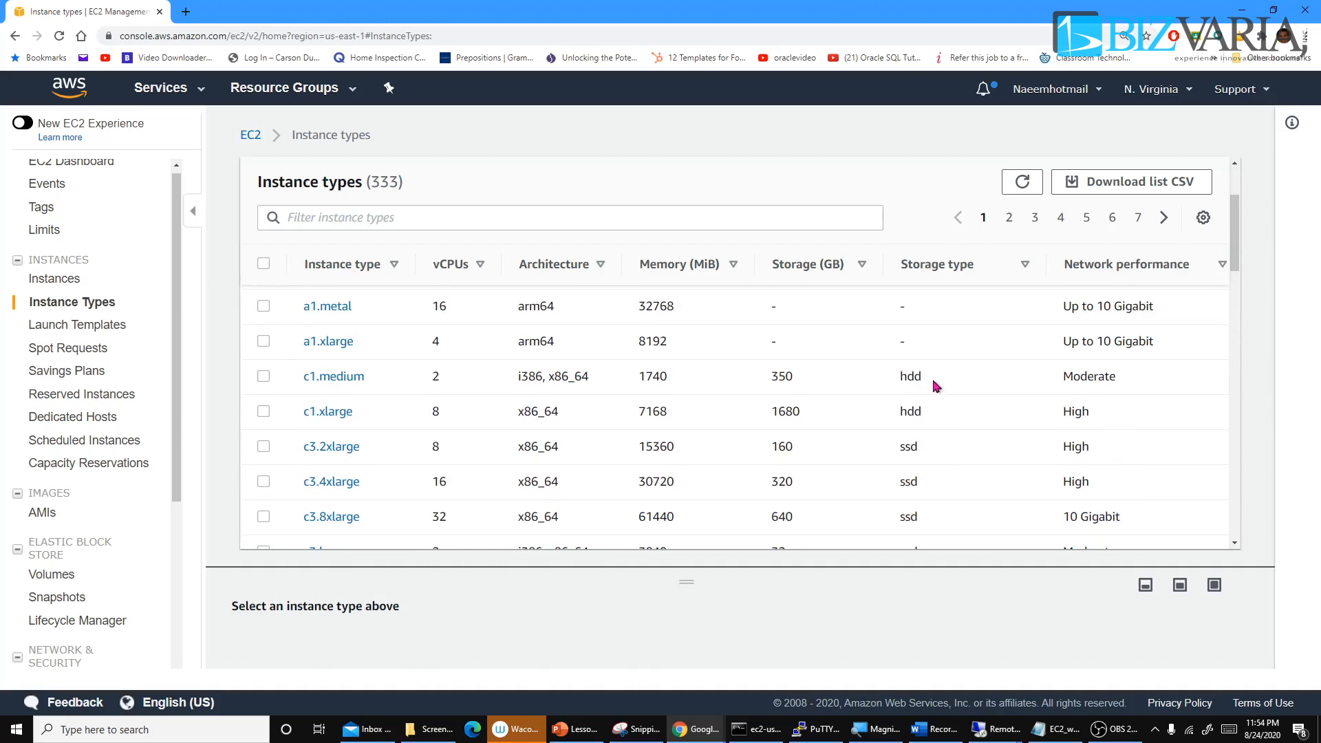
{"action": "scroll", "coordinate": [918, 453], "scroll_direction": "down", "scroll_amount": 1}
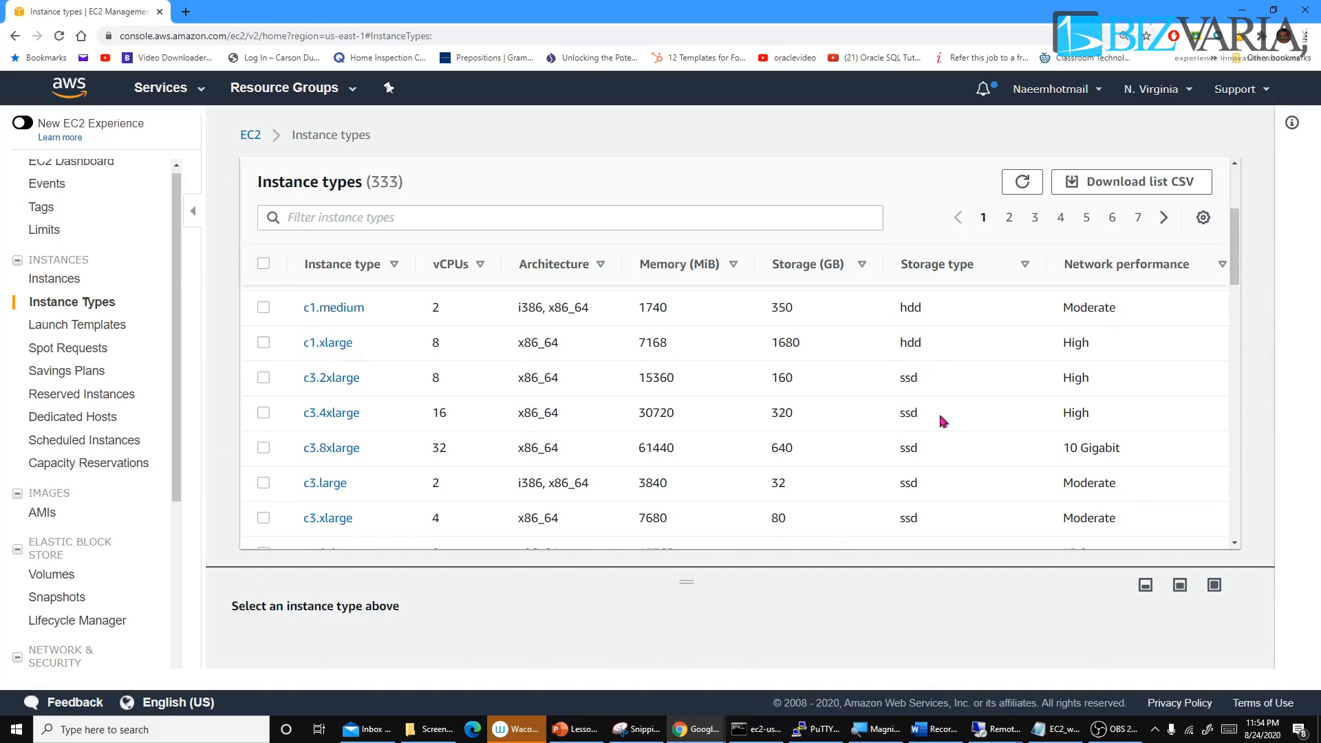
{"action": "scroll", "coordinate": [934, 426], "scroll_direction": "up", "scroll_amount": 3}
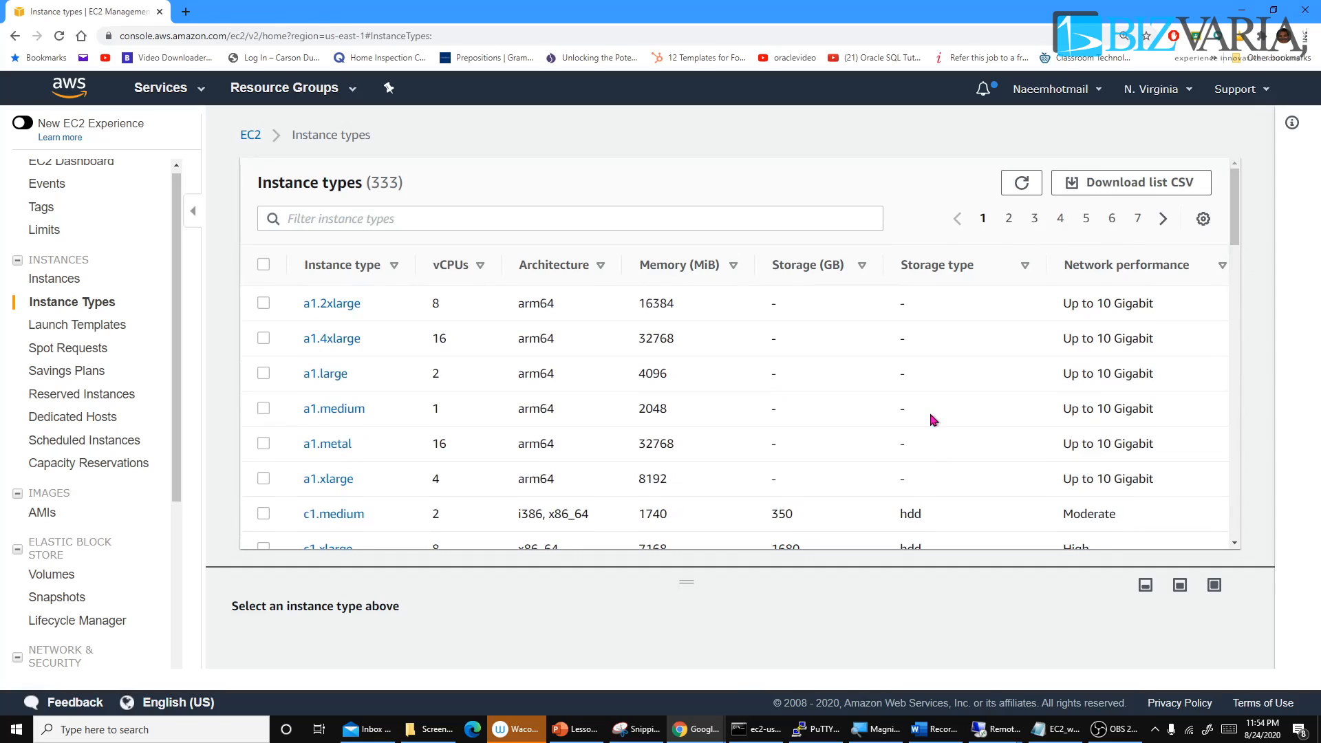
{"action": "scroll", "coordinate": [931, 417], "scroll_direction": "down", "scroll_amount": 3}
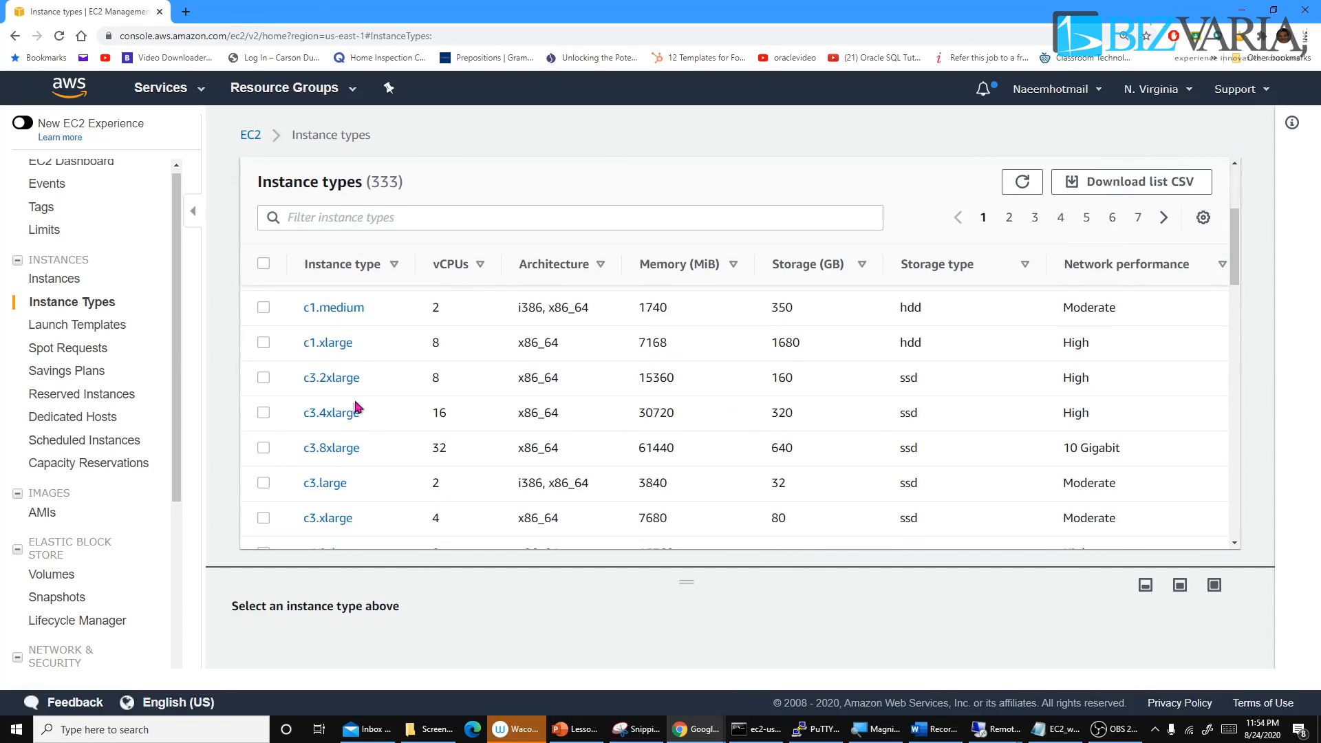
Step: Go to the EC2 instances list and start launching a new instance
{"action": "left_click", "coordinate": [73, 282]}
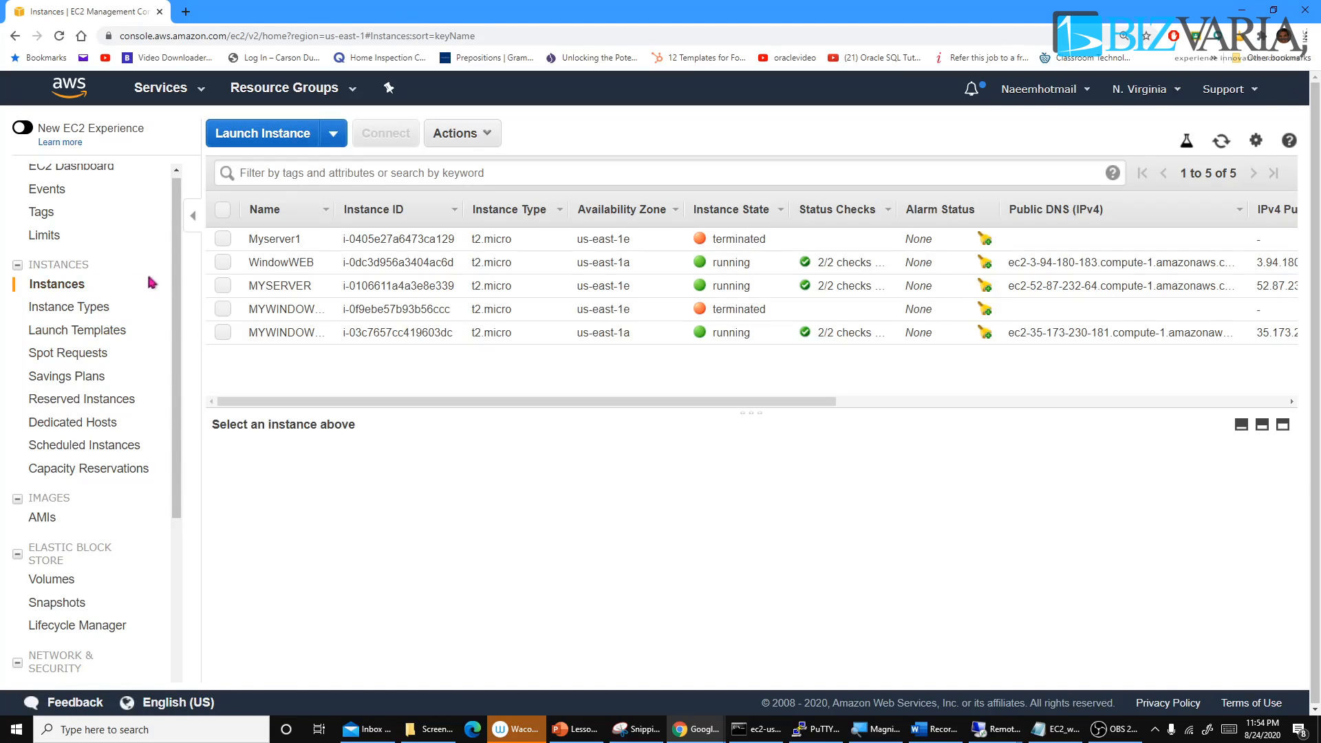
{"action": "scroll", "coordinate": [177, 249], "scroll_direction": "up", "scroll_amount": 1}
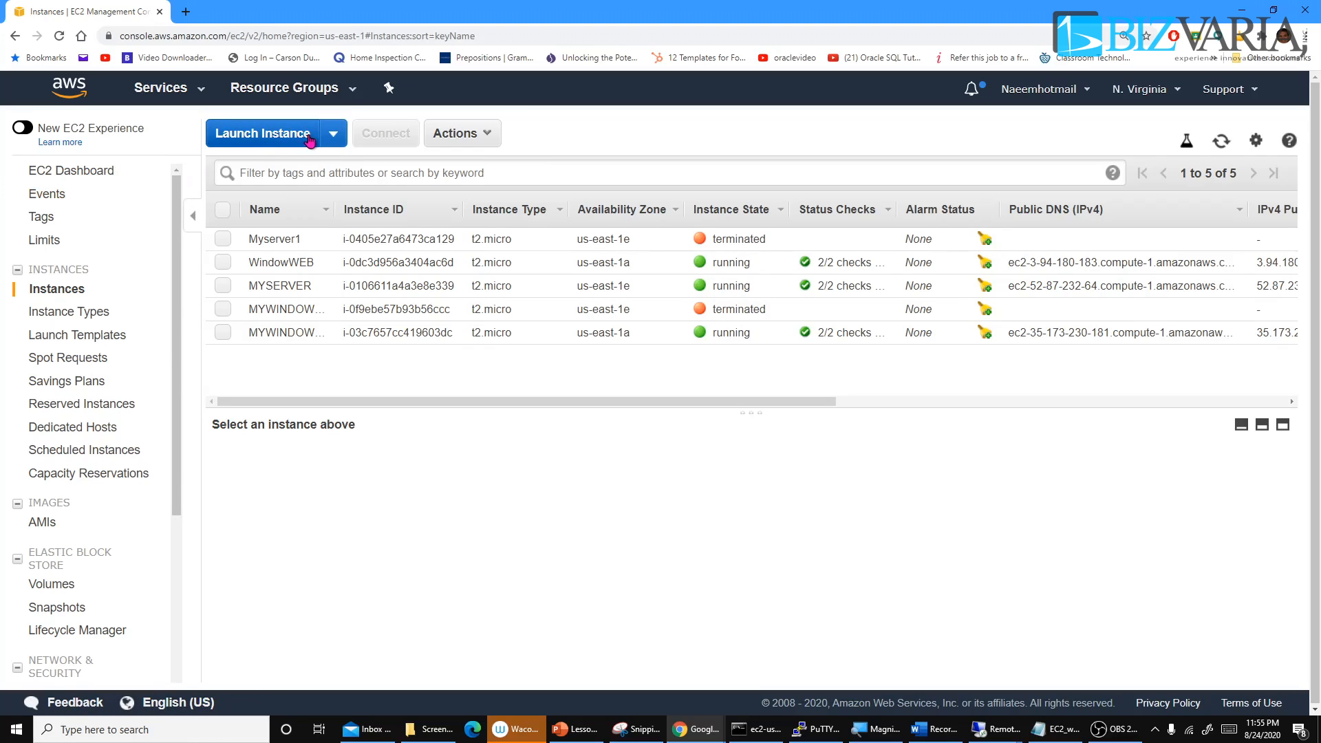
{"action": "left_click", "coordinate": [219, 138]}
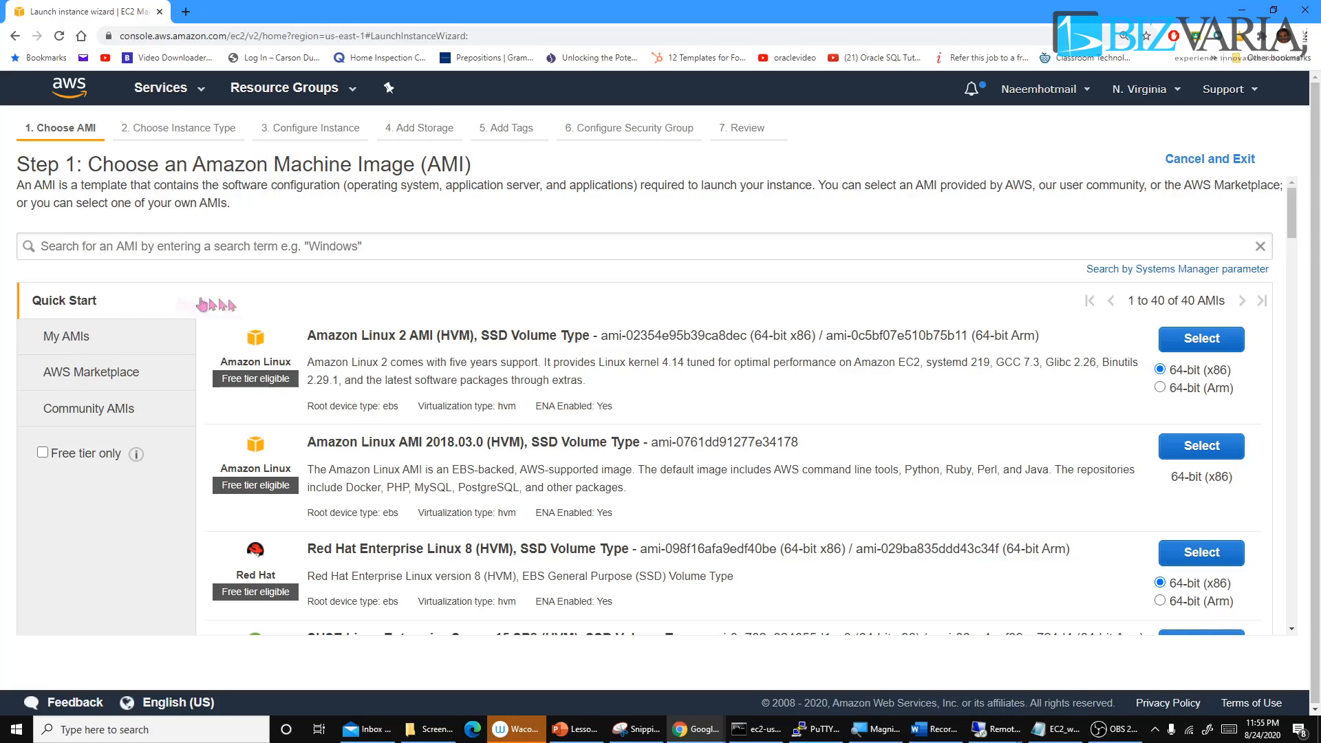
Step: Examine the Quick Start machine images offered for the new instance, including the Linux, Ubuntu and Windows Server entries
{"action": "scroll", "coordinate": [504, 381], "scroll_direction": "down", "scroll_amount": 10}
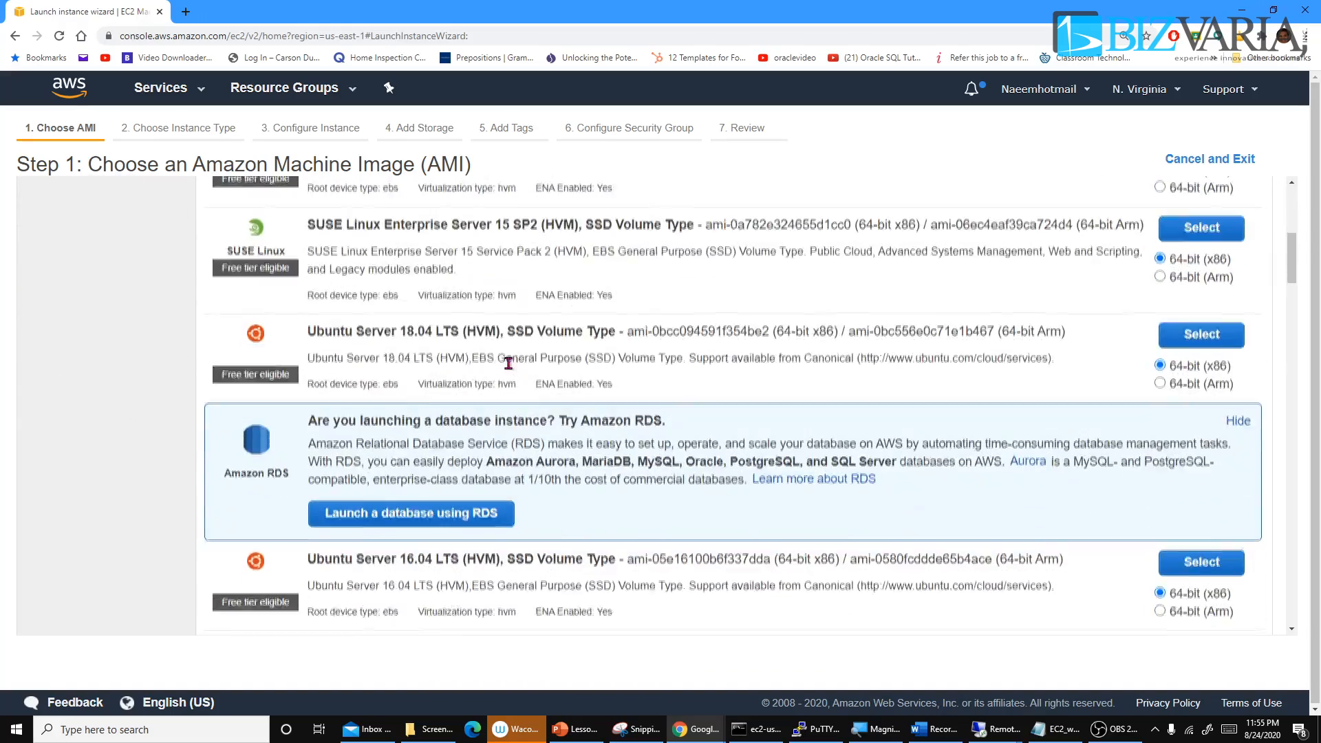
{"action": "scroll", "coordinate": [509, 362], "scroll_direction": "down", "scroll_amount": 3}
{"action": "scroll", "coordinate": [509, 364], "scroll_direction": "up", "scroll_amount": 4}
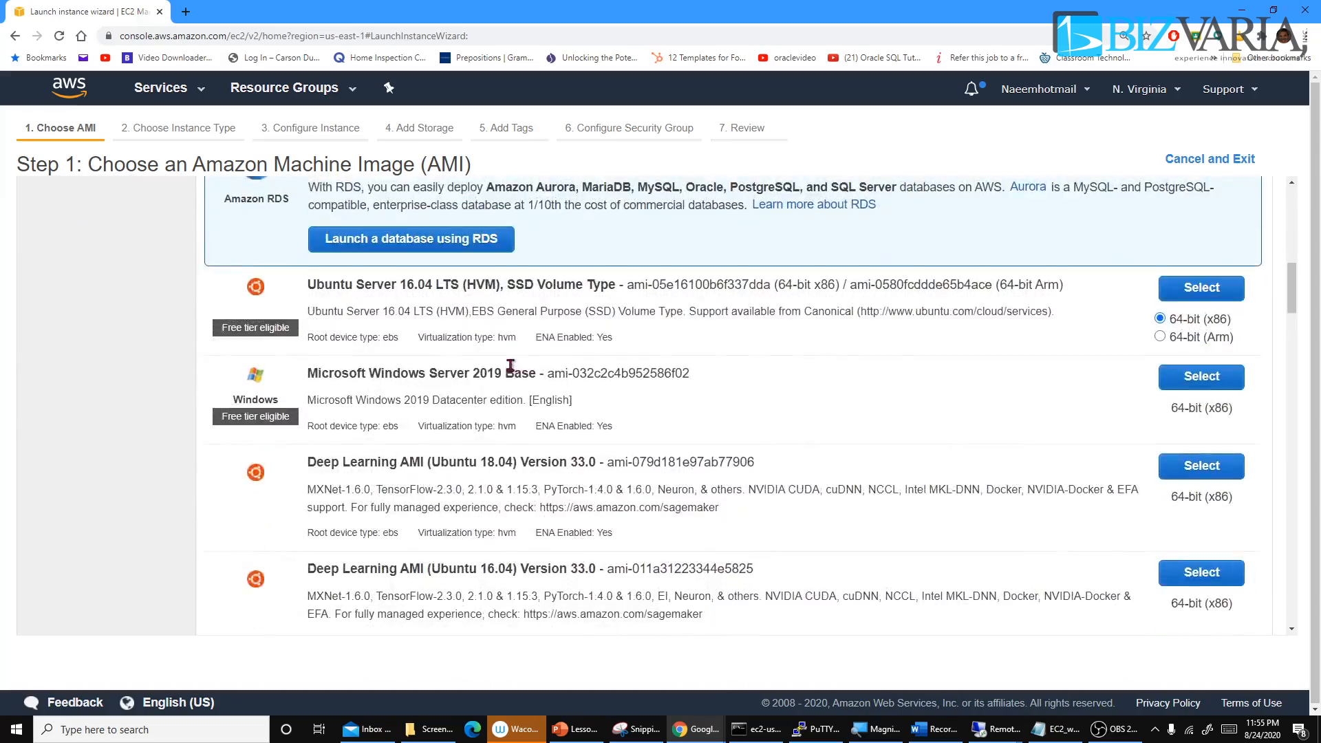
{"action": "scroll", "coordinate": [510, 364], "scroll_direction": "up", "scroll_amount": 6}
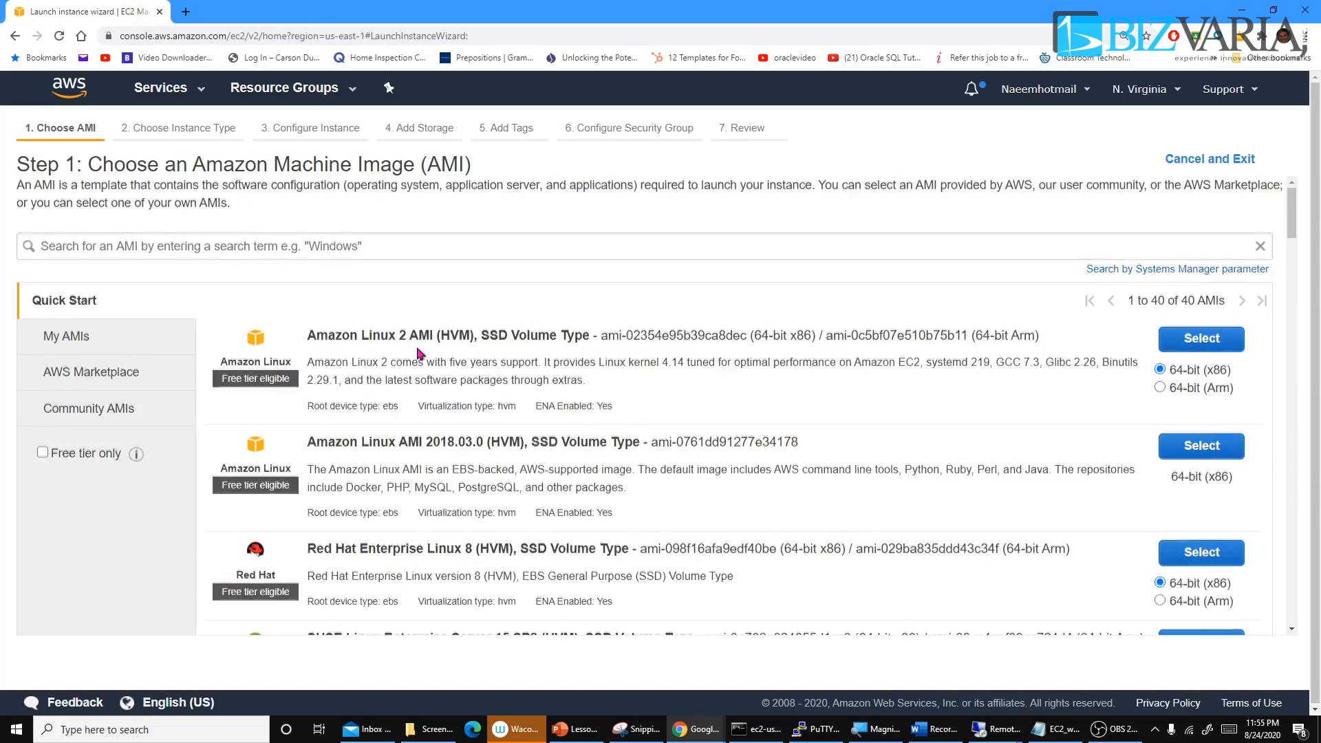
{"action": "scroll", "coordinate": [419, 354], "scroll_direction": "down", "scroll_amount": 3}
{"action": "scroll", "coordinate": [418, 354], "scroll_direction": "up", "scroll_amount": 3}
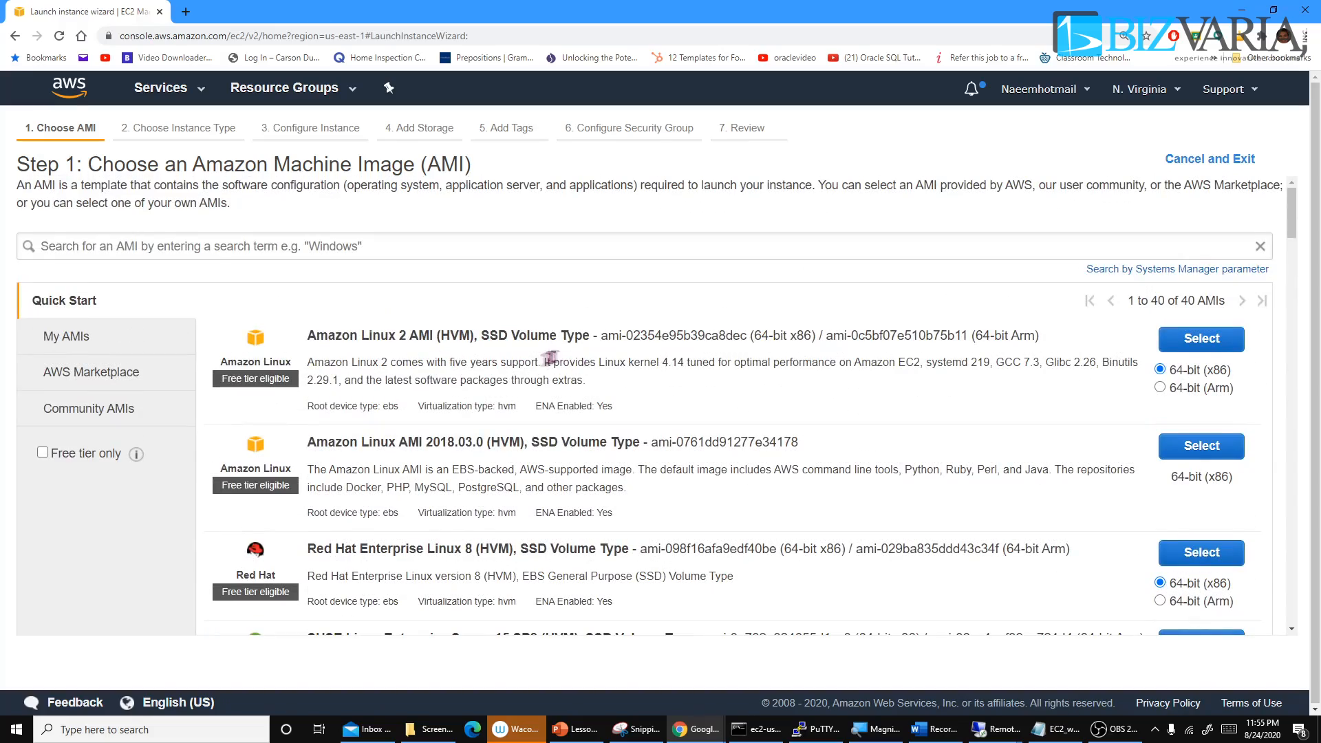
{"action": "scroll", "coordinate": [526, 423], "scroll_direction": "down", "scroll_amount": 3}
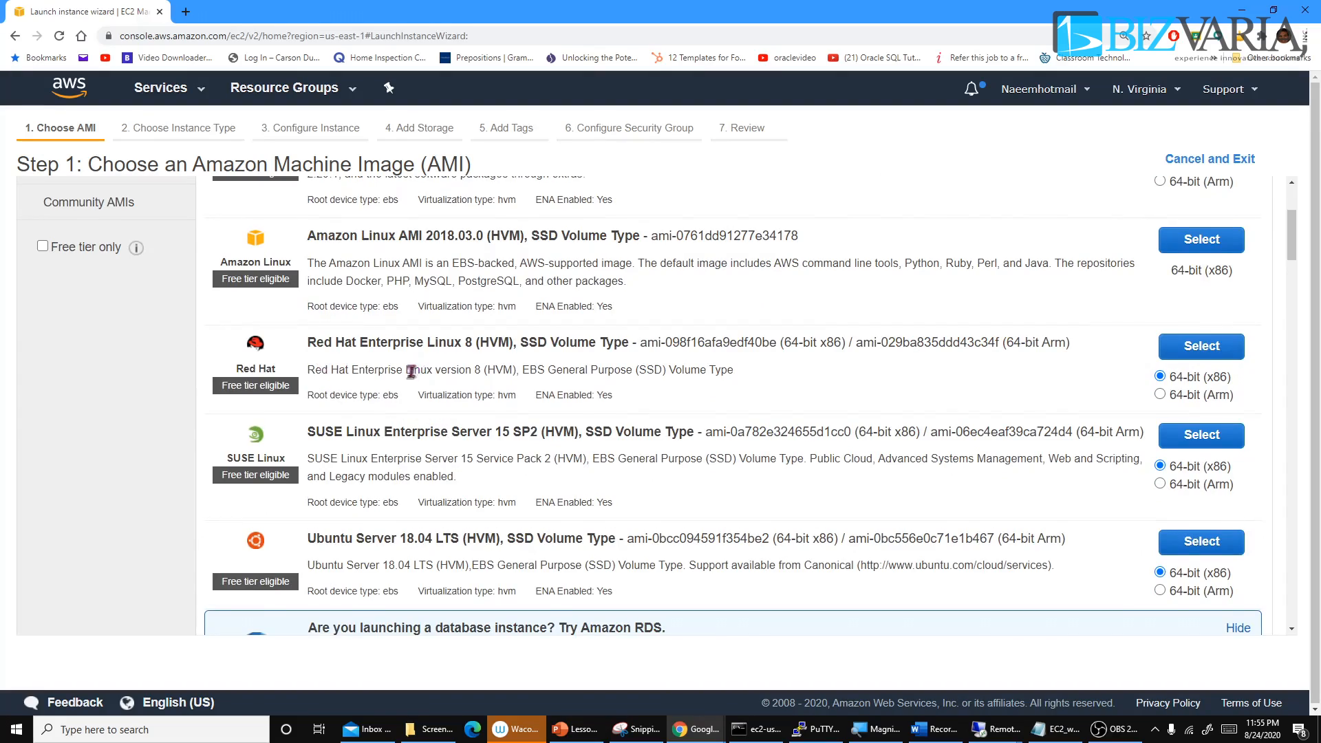
{"action": "scroll", "coordinate": [416, 369], "scroll_direction": "down", "scroll_amount": 2}
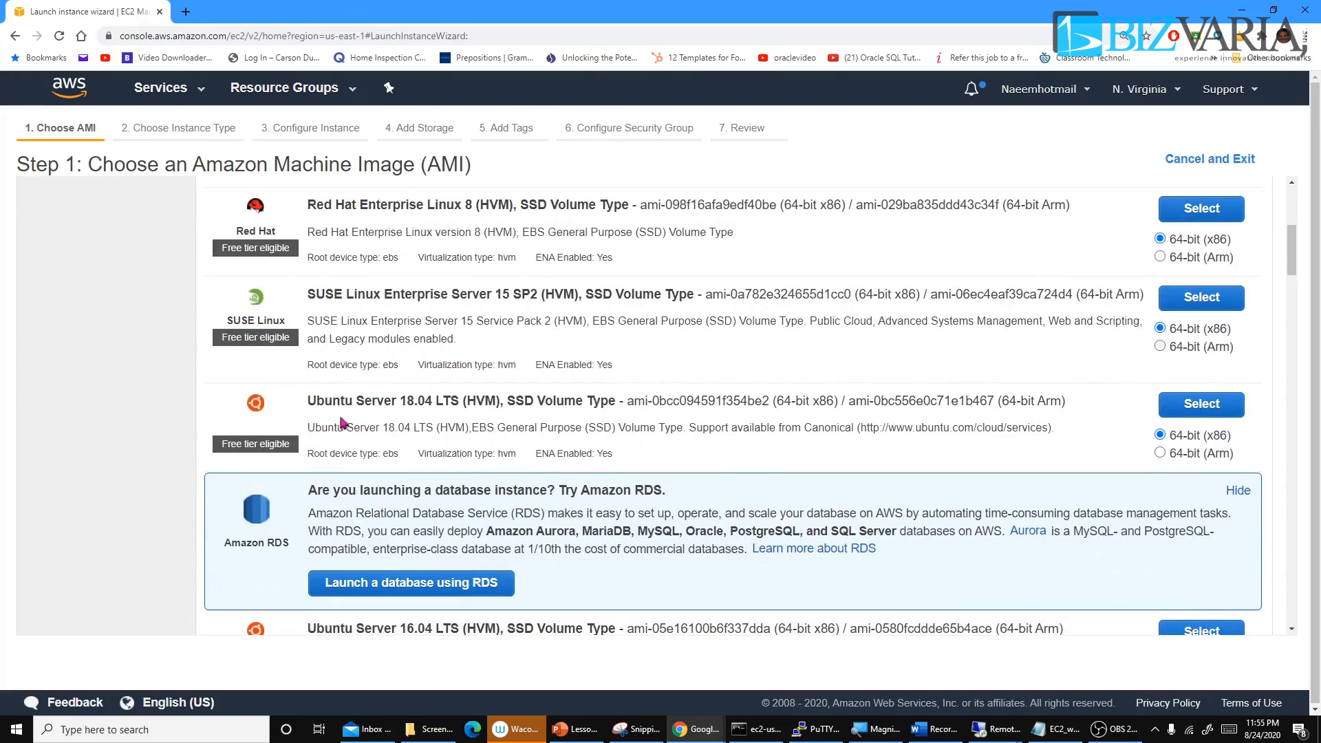
{"action": "scroll", "coordinate": [351, 424], "scroll_direction": "down", "scroll_amount": 5}
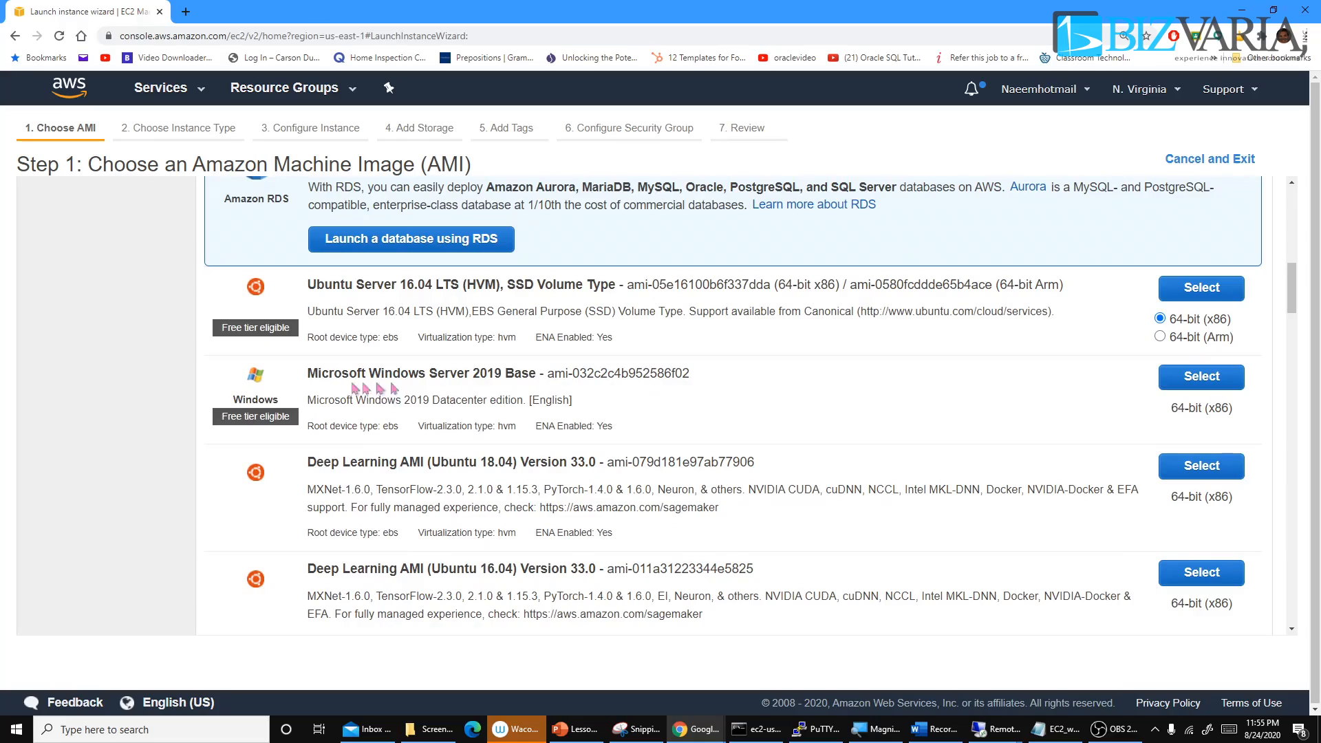
{"action": "scroll", "coordinate": [560, 392], "scroll_direction": "down", "scroll_amount": 3}
{"action": "scroll", "coordinate": [544, 410], "scroll_direction": "down", "scroll_amount": 3}
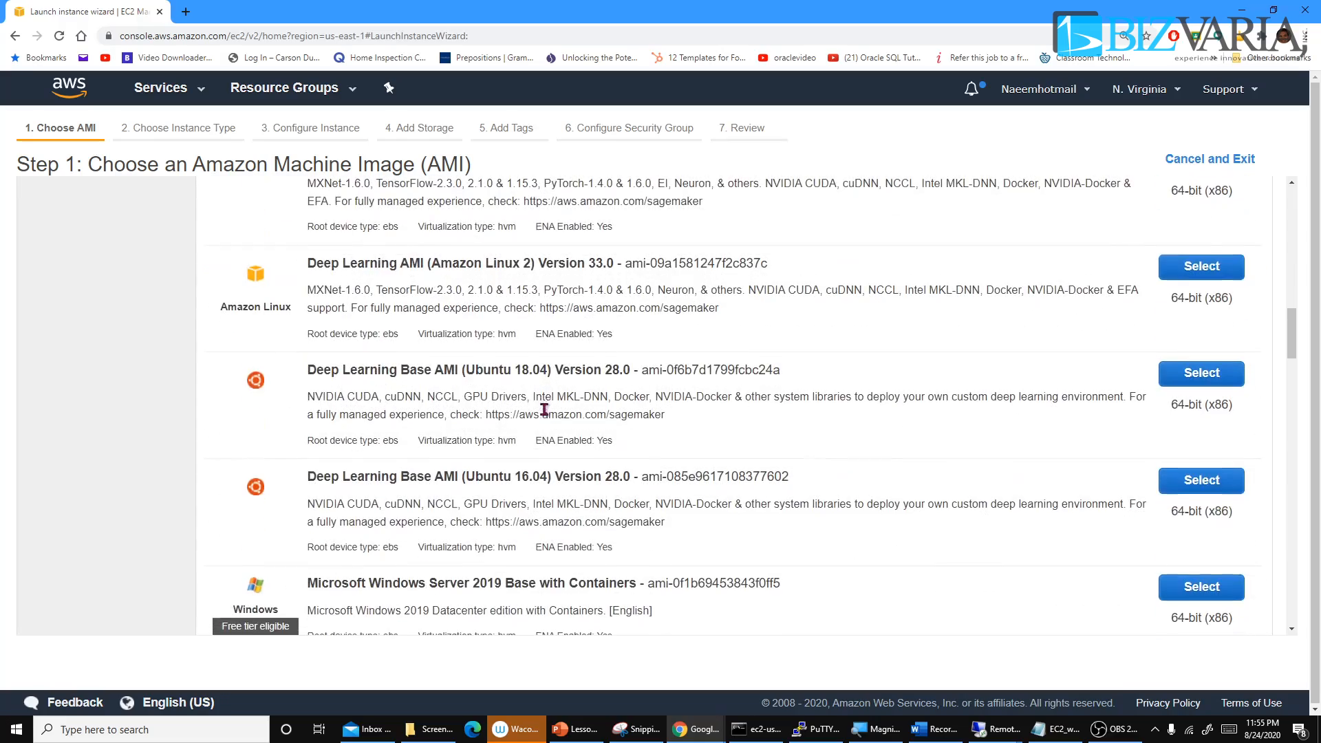
{"action": "scroll", "coordinate": [519, 411], "scroll_direction": "up", "scroll_amount": 15}
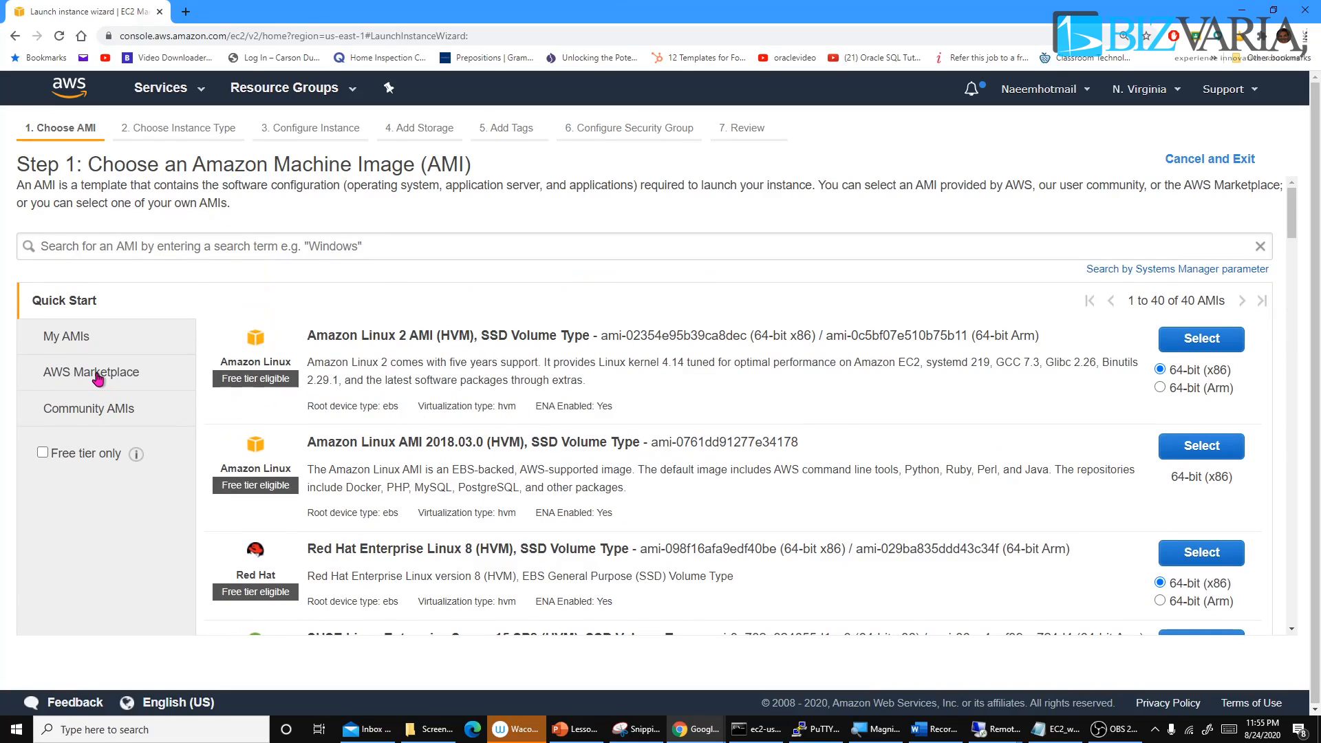
Step: Show the AWS Marketplace images and review the featured software, popular software and product categories
{"action": "left_click", "coordinate": [97, 379]}
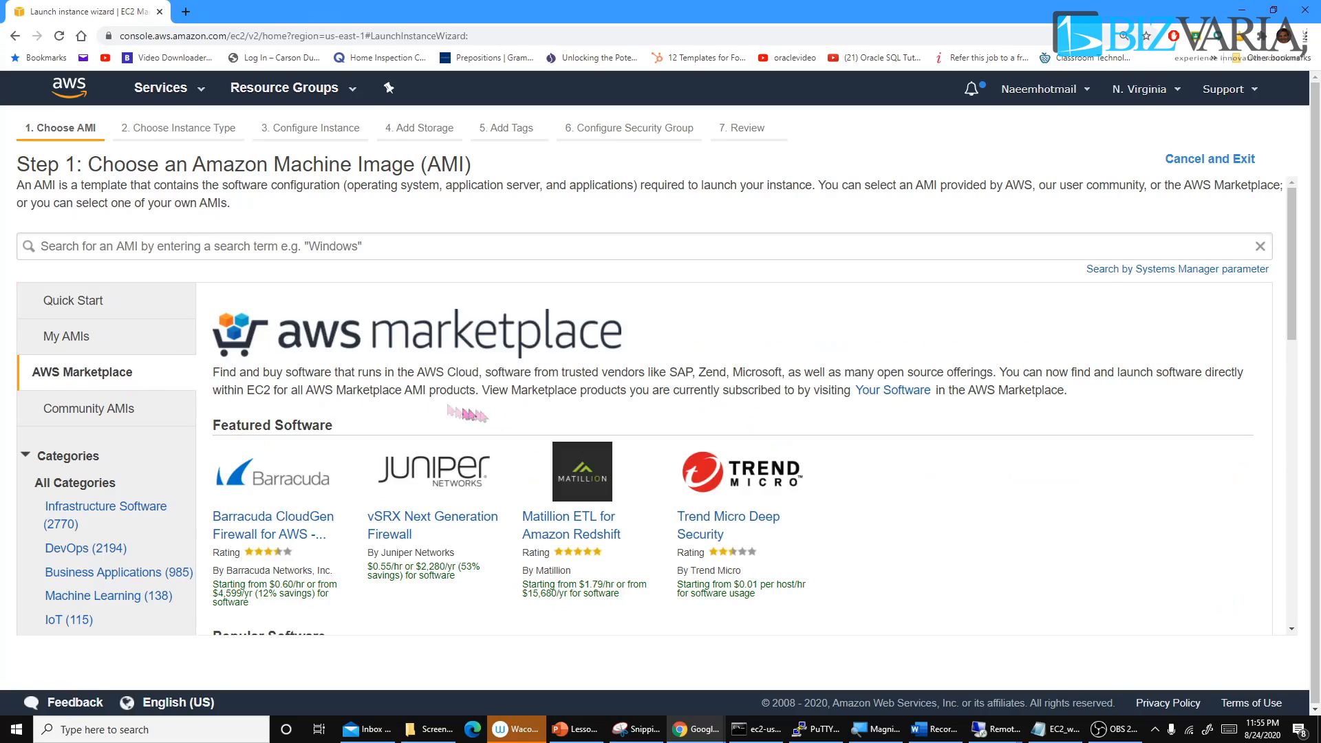
{"action": "scroll", "coordinate": [639, 403], "scroll_direction": "down", "scroll_amount": 2}
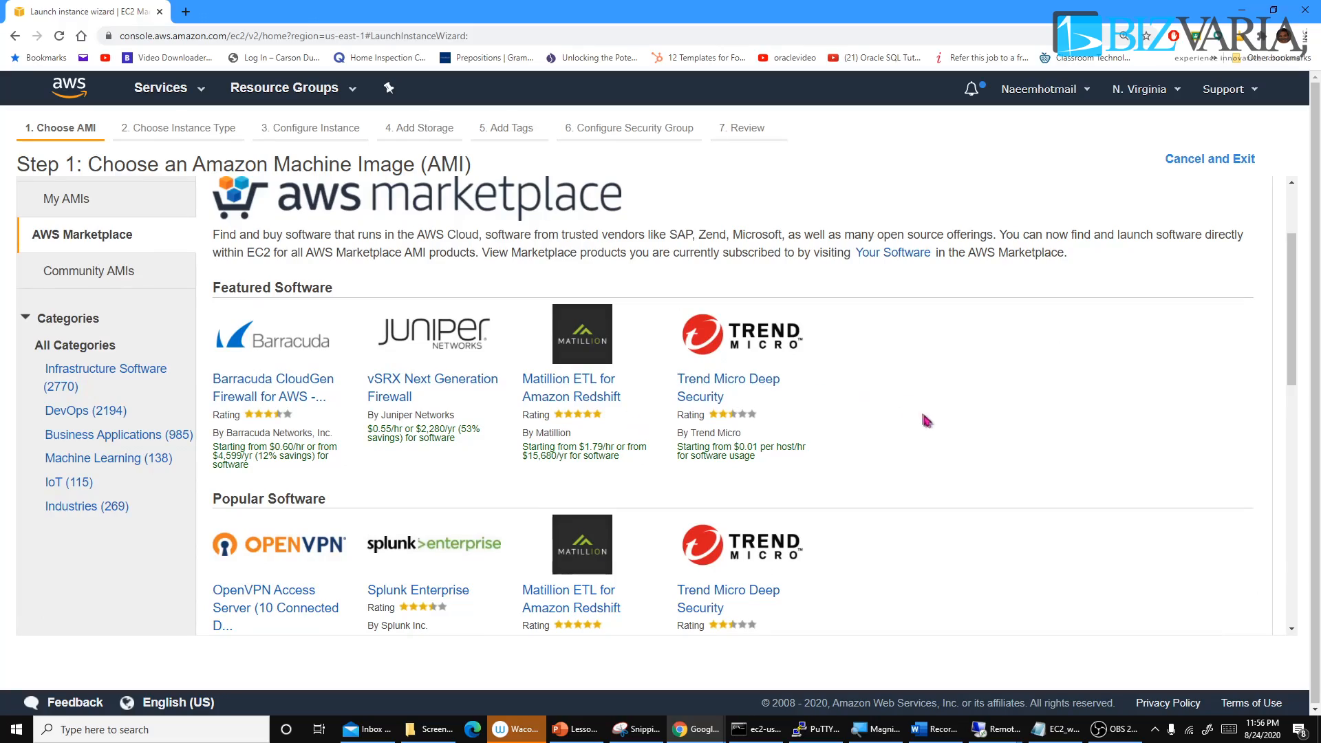
{"action": "scroll", "coordinate": [926, 416], "scroll_direction": "down", "scroll_amount": 5}
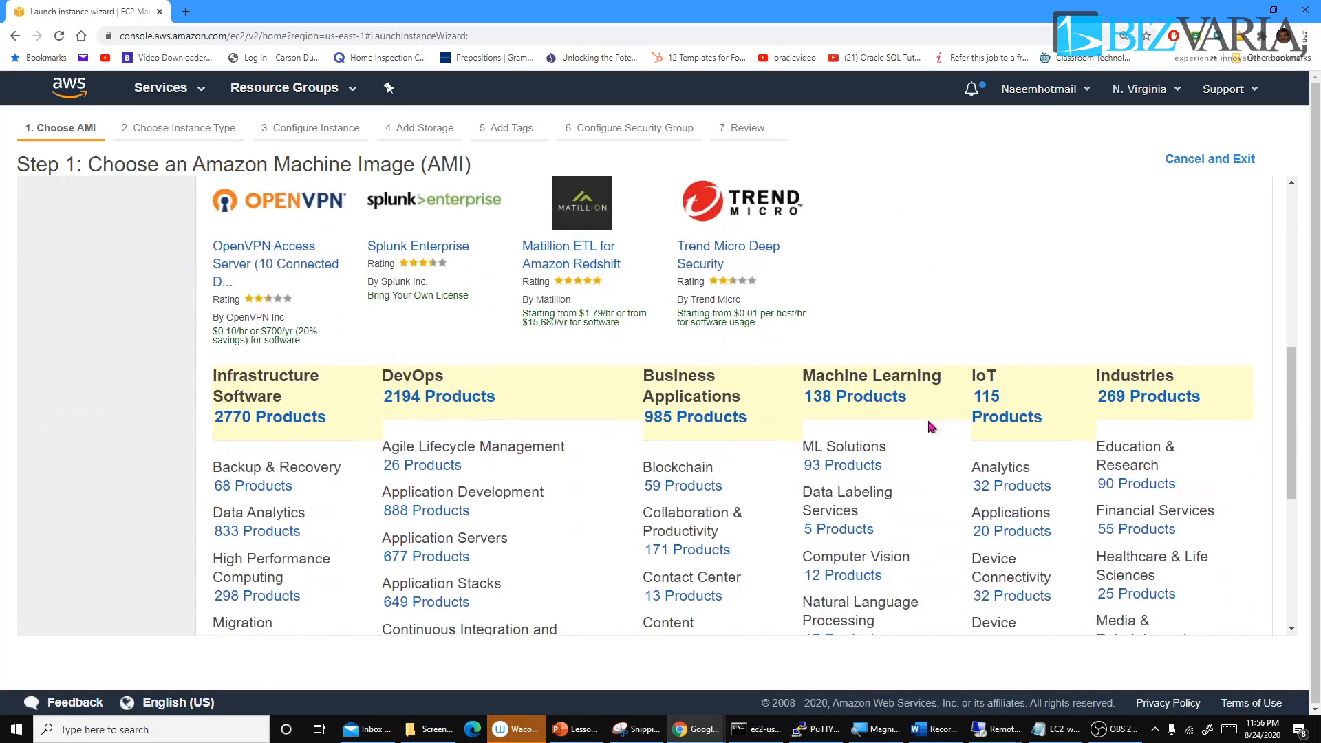
{"action": "scroll", "coordinate": [928, 423], "scroll_direction": "down", "scroll_amount": 3}
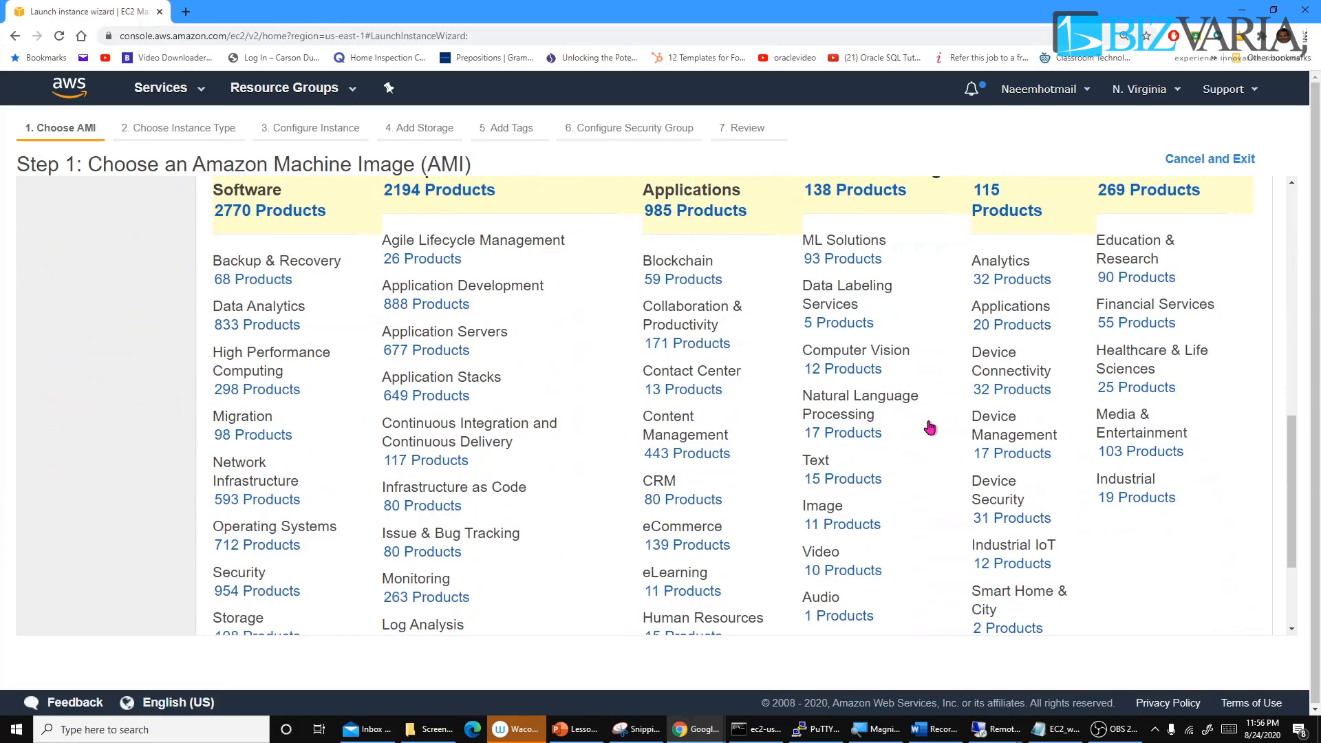
{"action": "scroll", "coordinate": [929, 424], "scroll_direction": "up", "scroll_amount": 4}
{"action": "scroll", "coordinate": [918, 398], "scroll_direction": "up", "scroll_amount": 4}
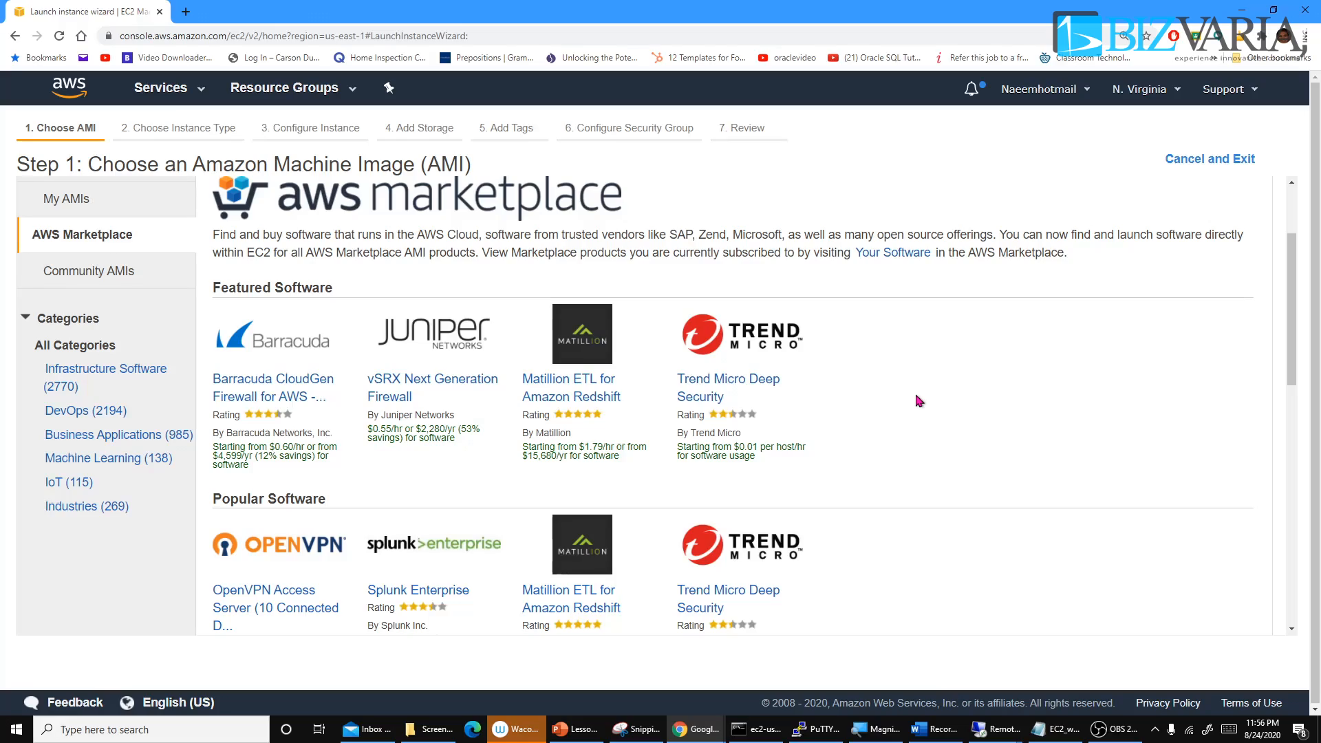
{"action": "scroll", "coordinate": [916, 396], "scroll_direction": "down", "scroll_amount": 5}
{"action": "scroll", "coordinate": [917, 402], "scroll_direction": "up", "scroll_amount": 8}
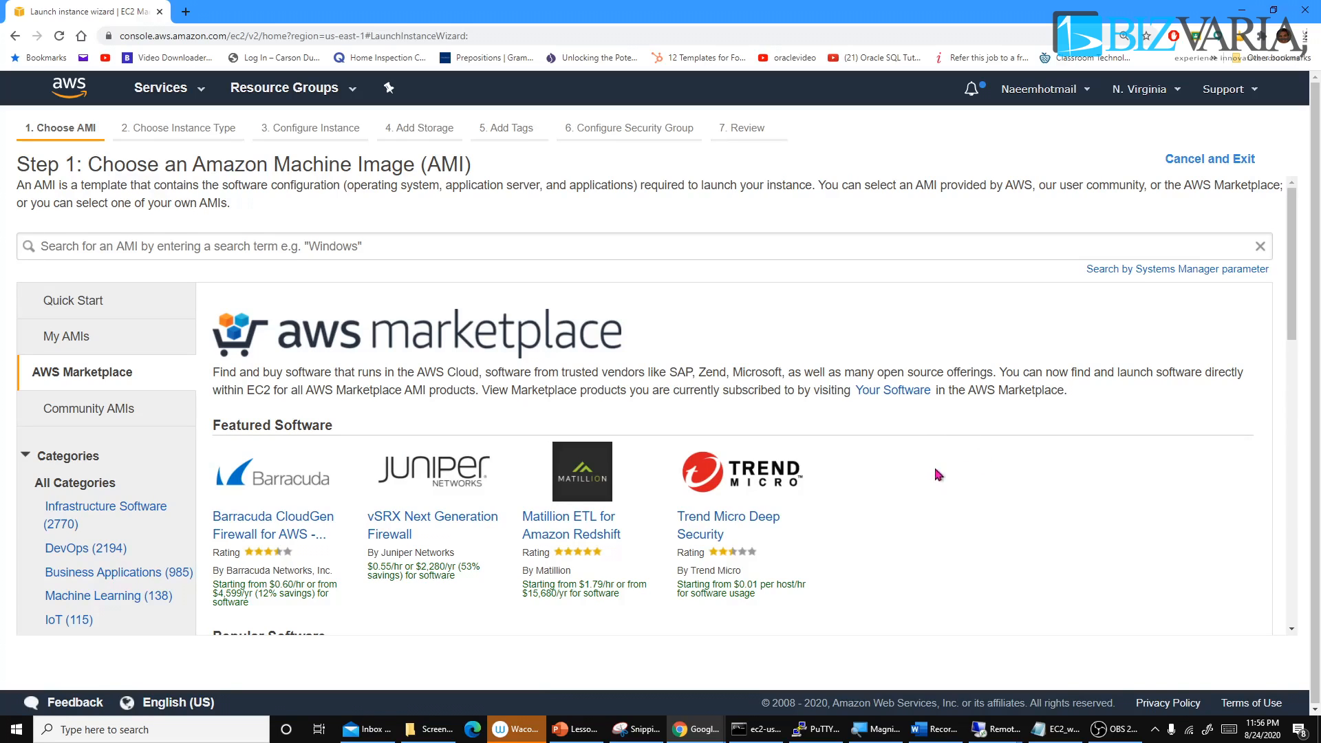
Step: Show the Community AMIs and review the listed images with their operating system, architecture and root device type filters
{"action": "left_click", "coordinate": [90, 412]}
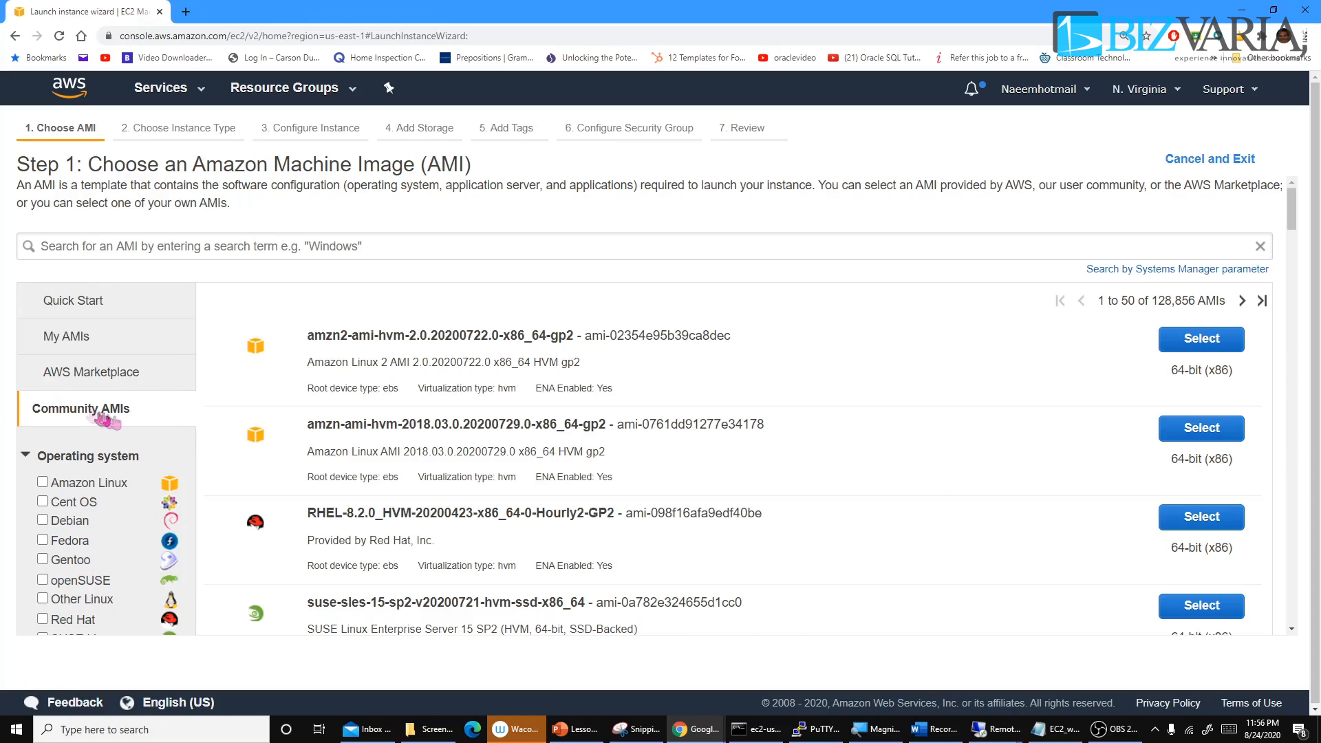
{"action": "scroll", "coordinate": [578, 454], "scroll_direction": "down", "scroll_amount": 3}
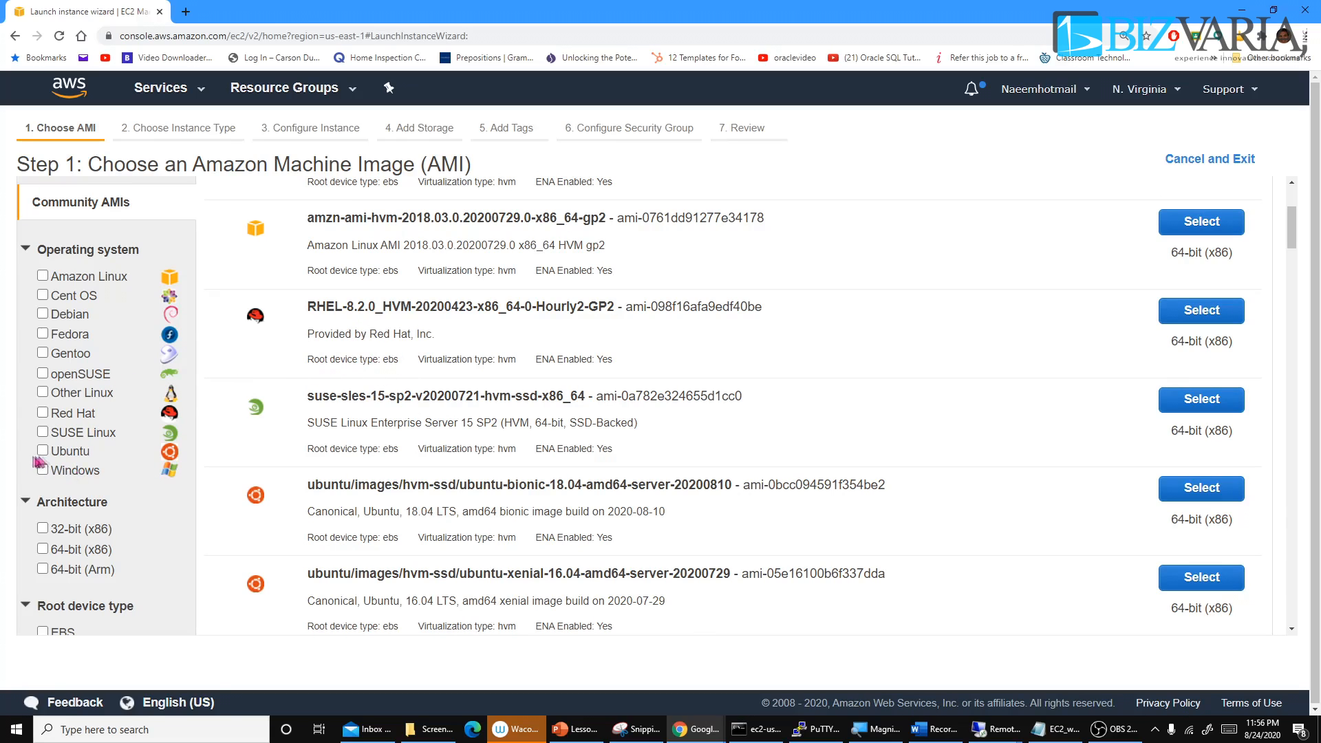
{"action": "scroll", "coordinate": [339, 422], "scroll_direction": "down", "scroll_amount": 3}
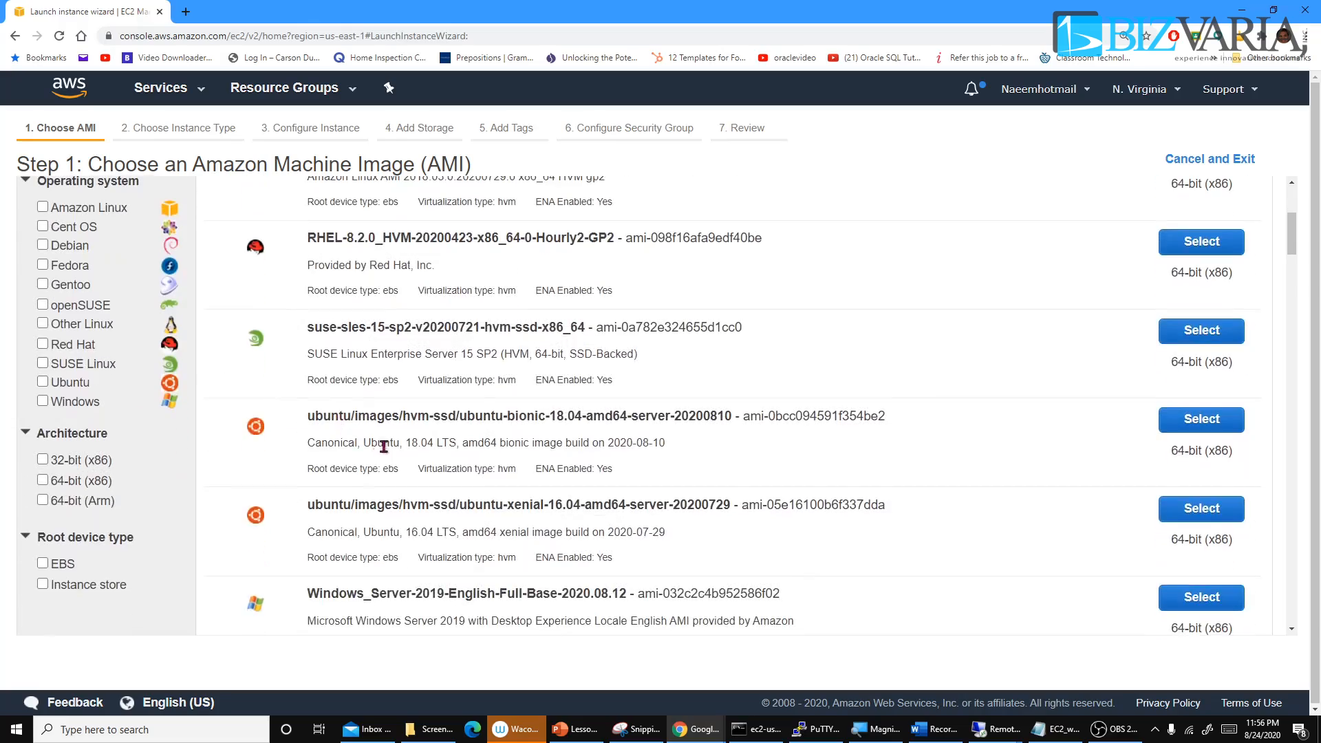
{"action": "scroll", "coordinate": [389, 441], "scroll_direction": "up", "scroll_amount": 1}
{"action": "scroll", "coordinate": [388, 441], "scroll_direction": "down", "scroll_amount": 2}
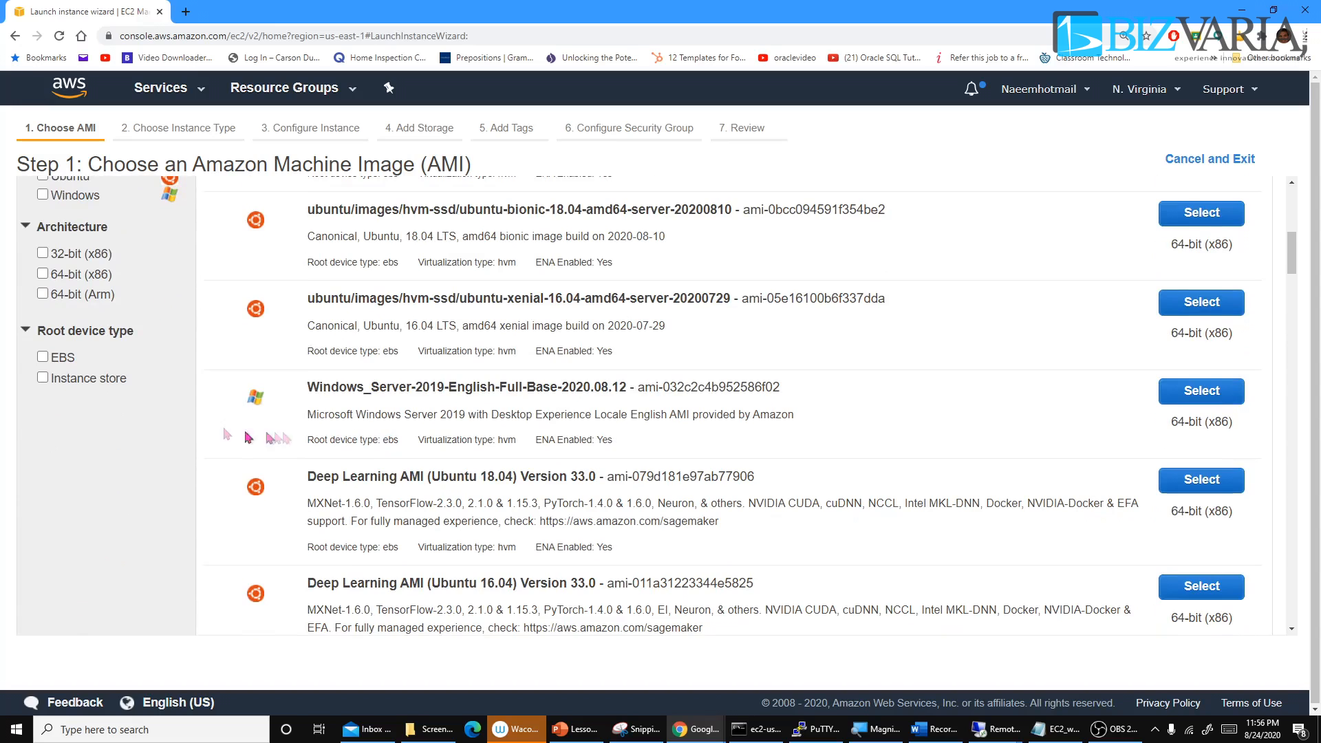
Step: Filter the Community AMIs by the EBS and Instance store root device types and clear the filters again
{"action": "scroll", "coordinate": [151, 395], "scroll_direction": "up", "scroll_amount": 2}
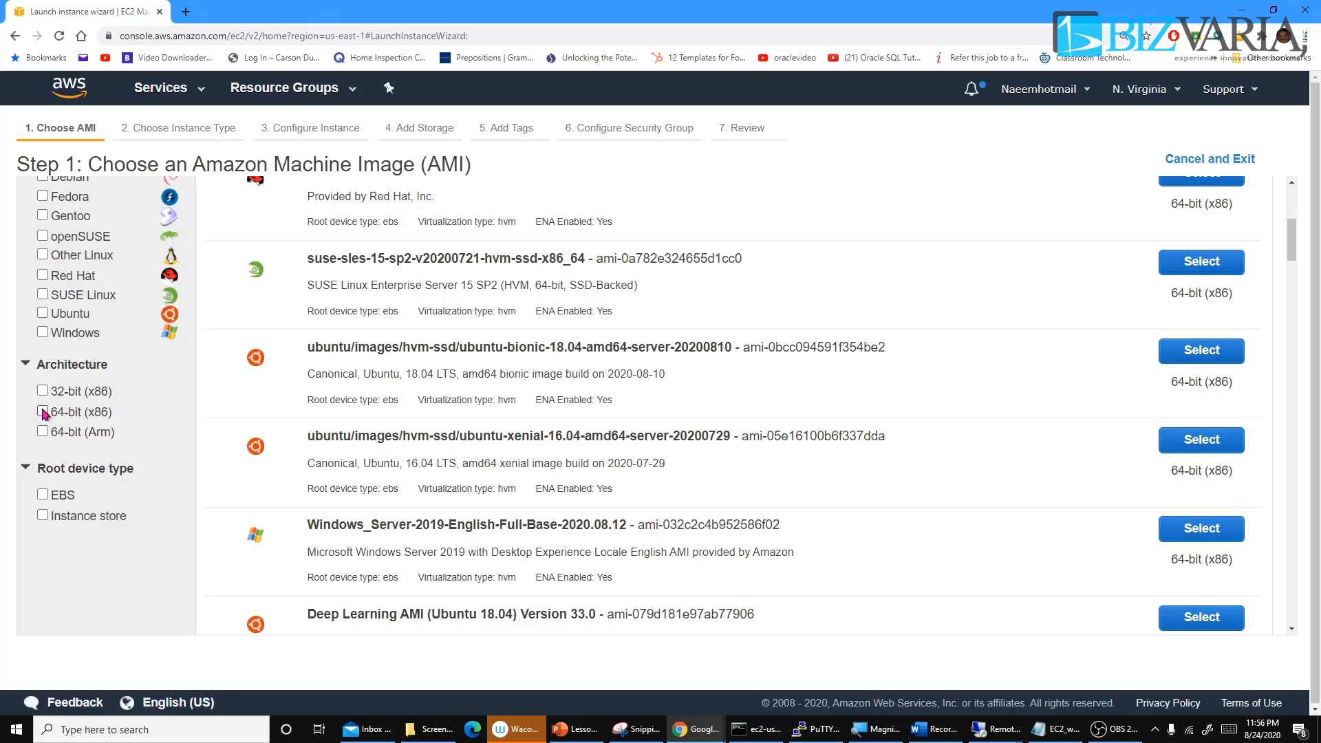
{"action": "scroll", "coordinate": [136, 420], "scroll_direction": "down", "scroll_amount": 1}
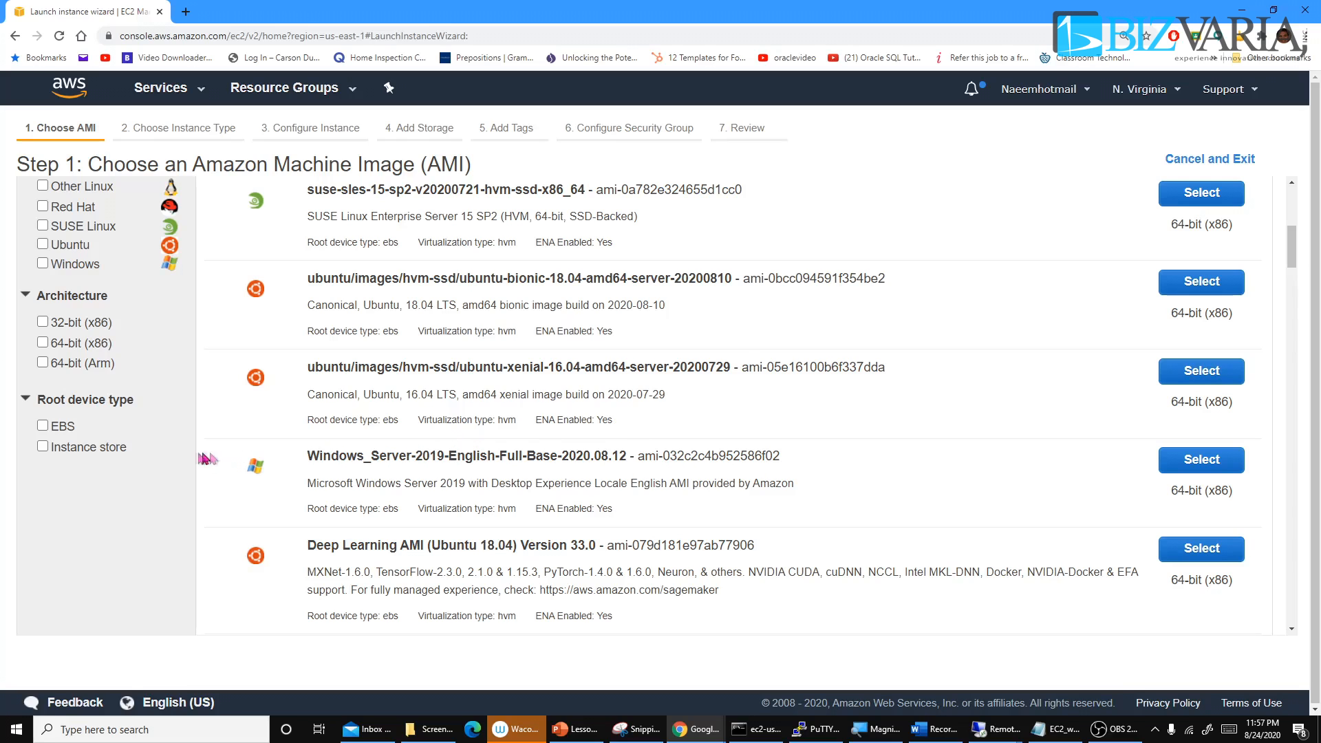
{"action": "left_click", "coordinate": [44, 426]}
{"action": "left_click", "coordinate": [42, 429]}
{"action": "left_click", "coordinate": [42, 449]}
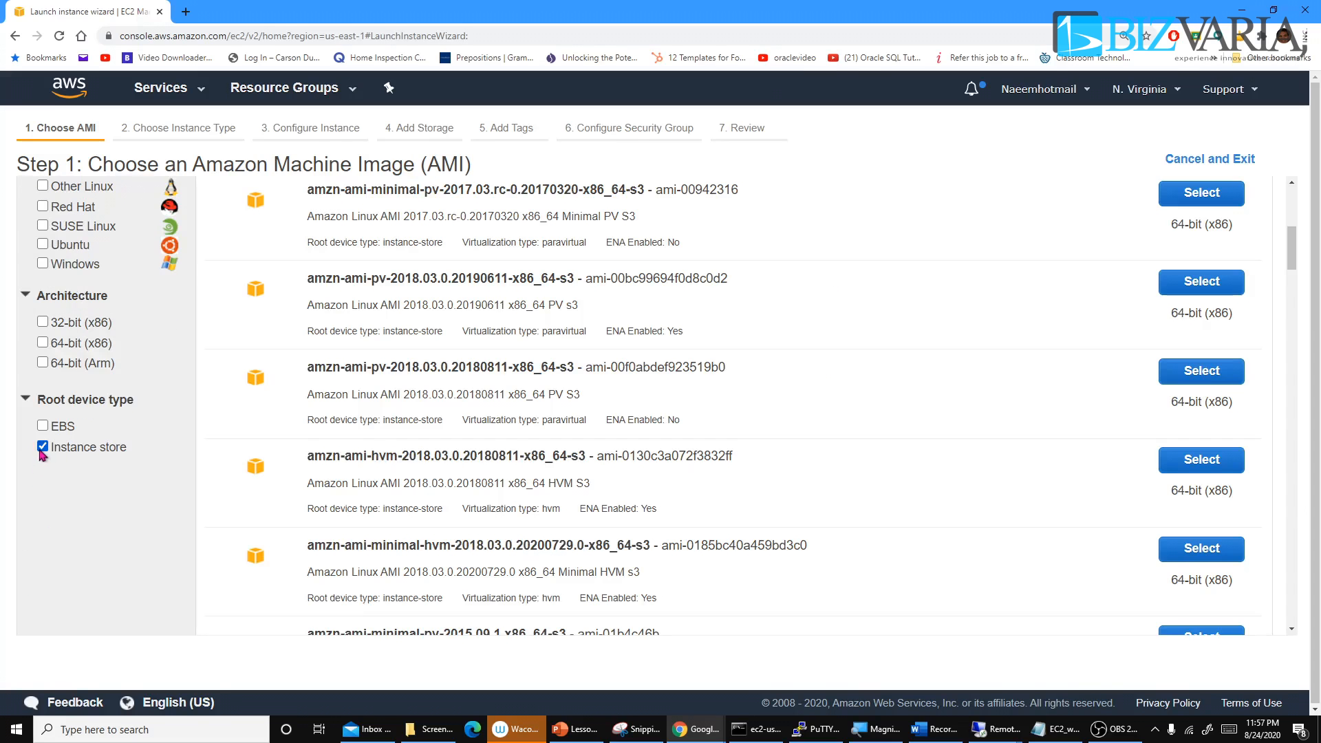
{"action": "left_click", "coordinate": [41, 450]}
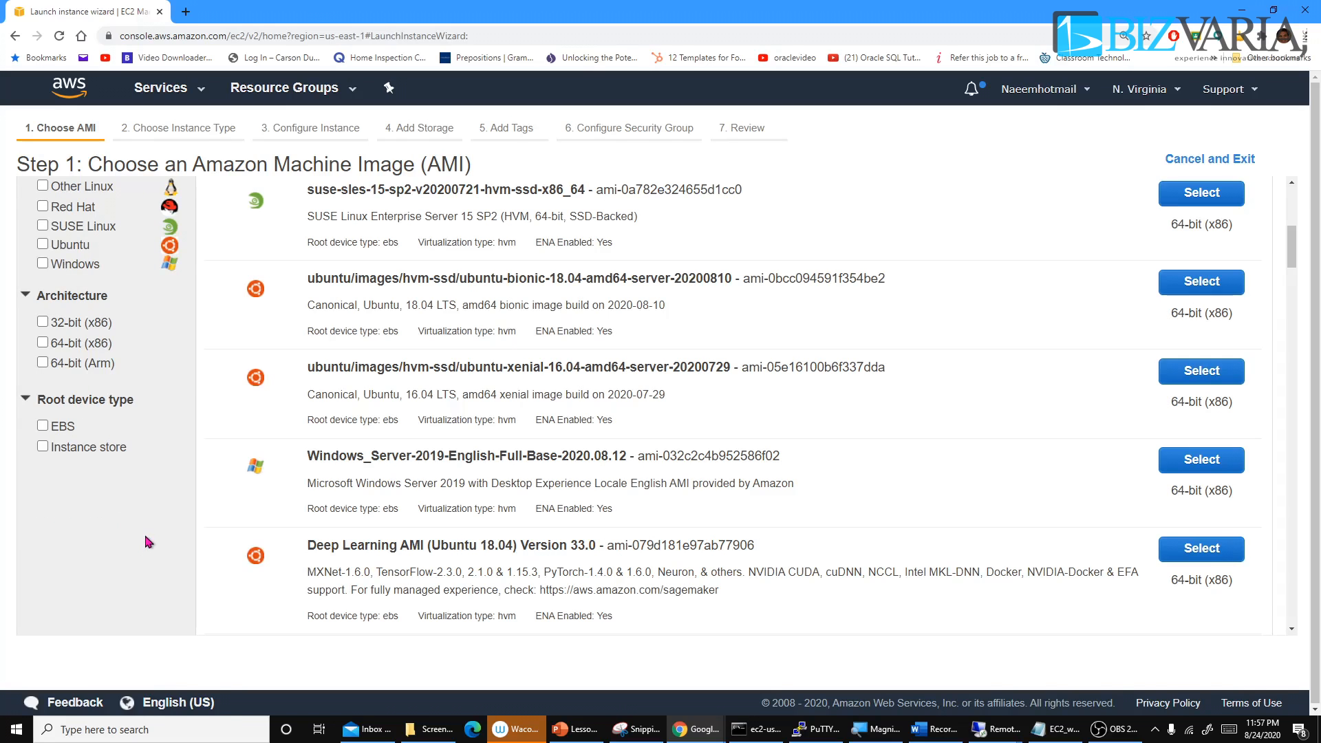
Step: Choose the Microsoft Windows Server 2019 Base image from Quick Start and proceed with the t2.micro type to the instance details
{"action": "scroll", "coordinate": [146, 542], "scroll_direction": "up", "scroll_amount": 2}
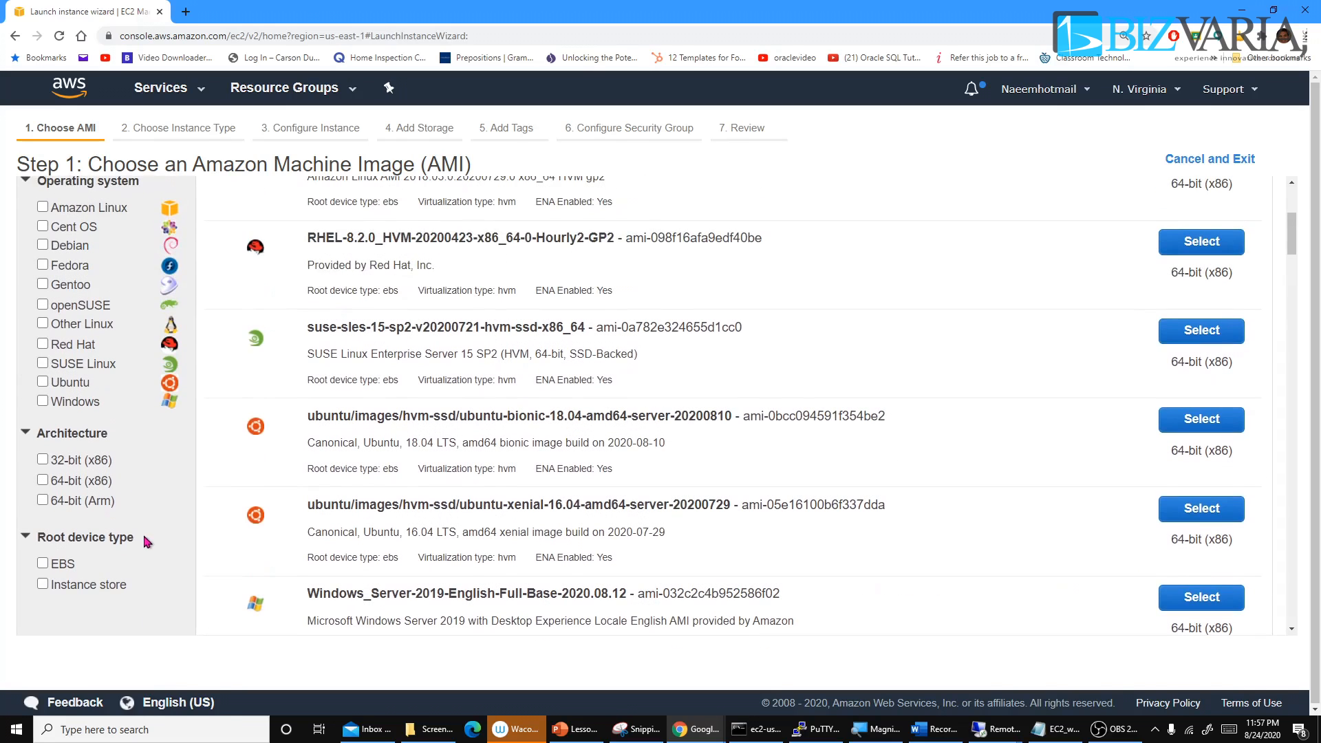
{"action": "scroll", "coordinate": [353, 501], "scroll_direction": "up", "scroll_amount": 4}
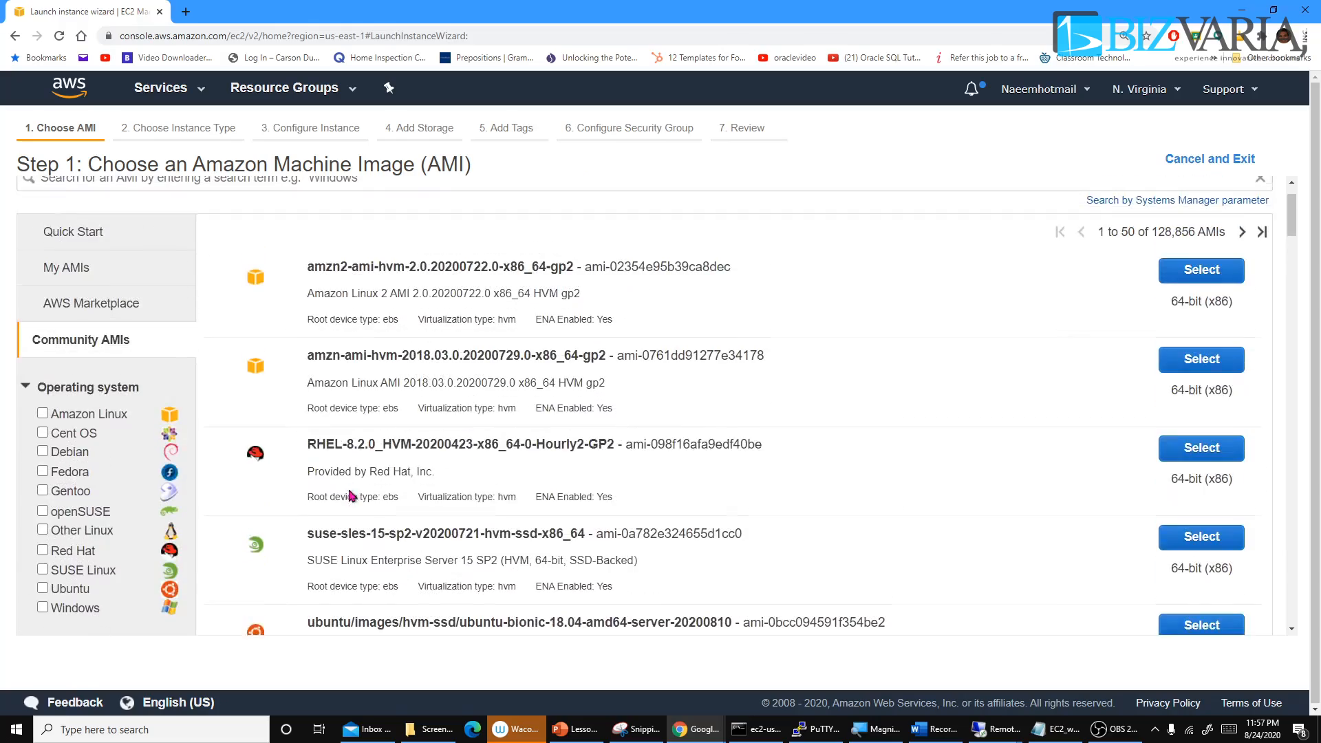
{"action": "scroll", "coordinate": [420, 481], "scroll_direction": "down", "scroll_amount": 5}
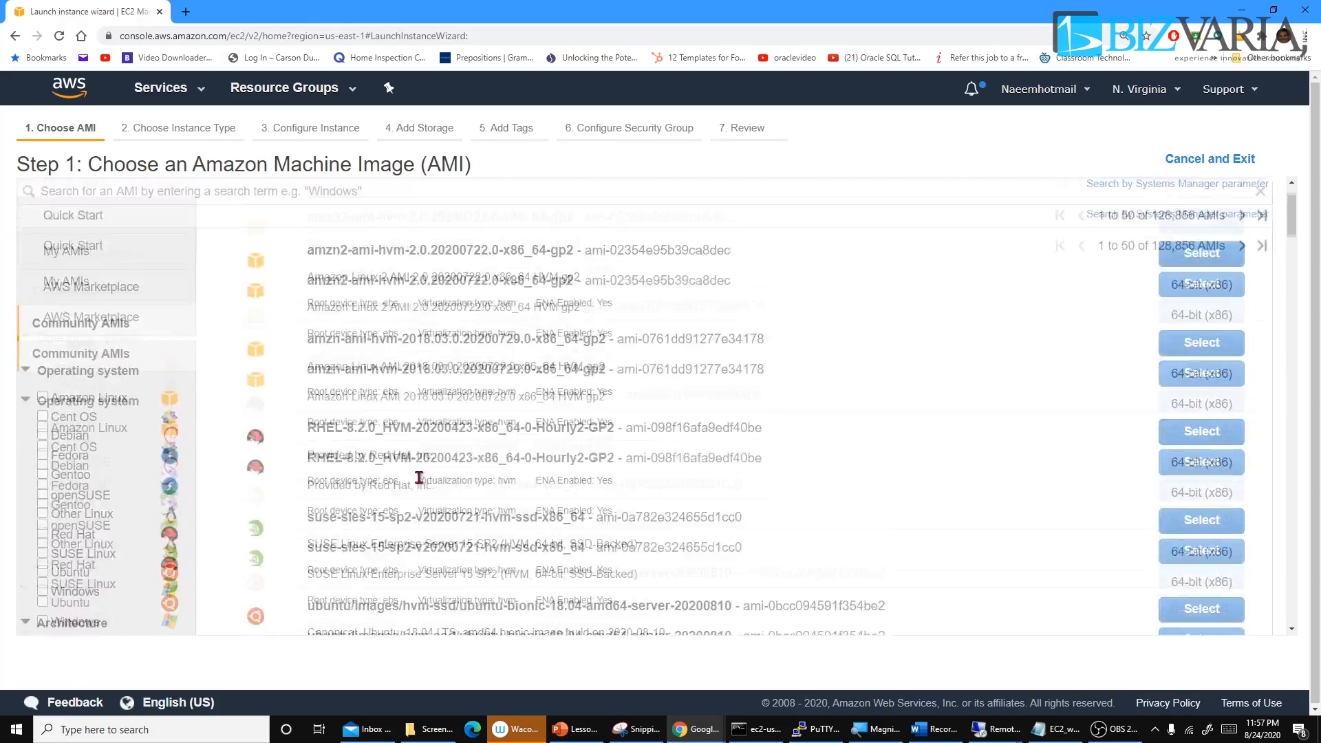
{"action": "scroll", "coordinate": [419, 478], "scroll_direction": "up", "scroll_amount": 5}
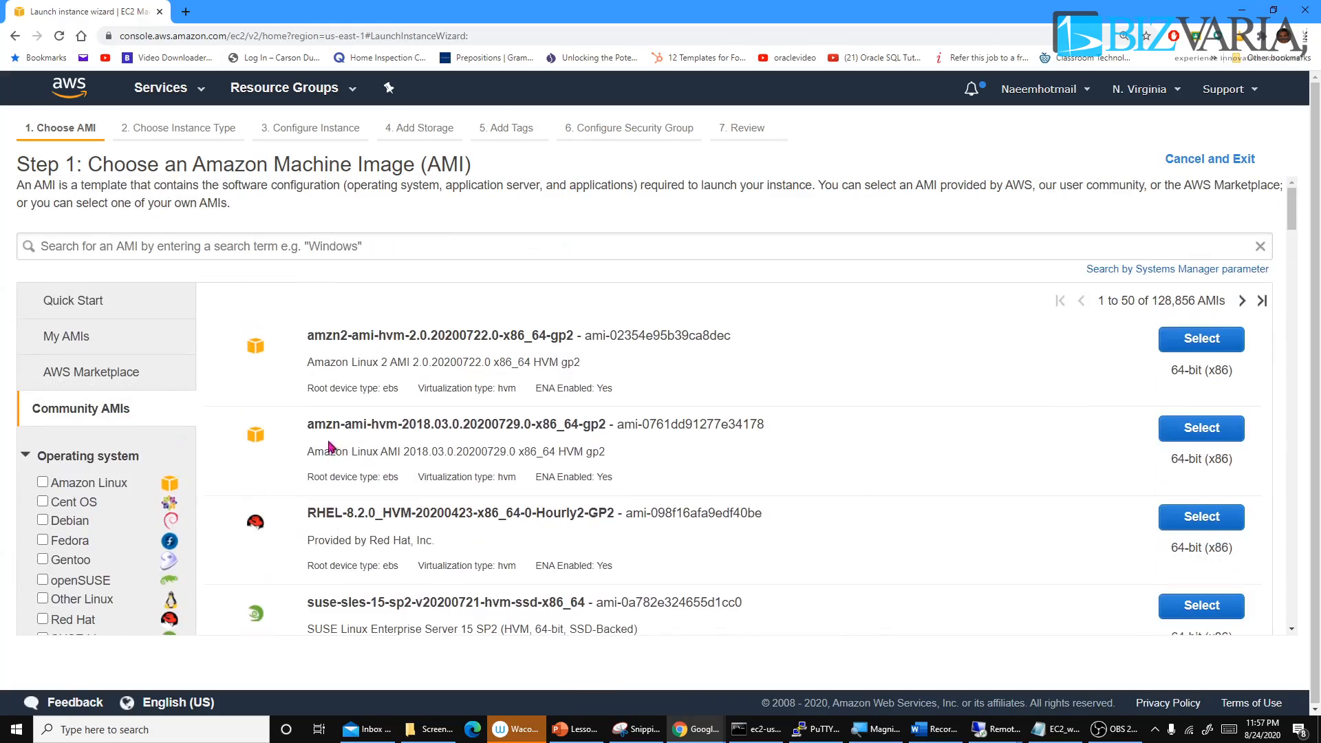
{"action": "left_click", "coordinate": [75, 303]}
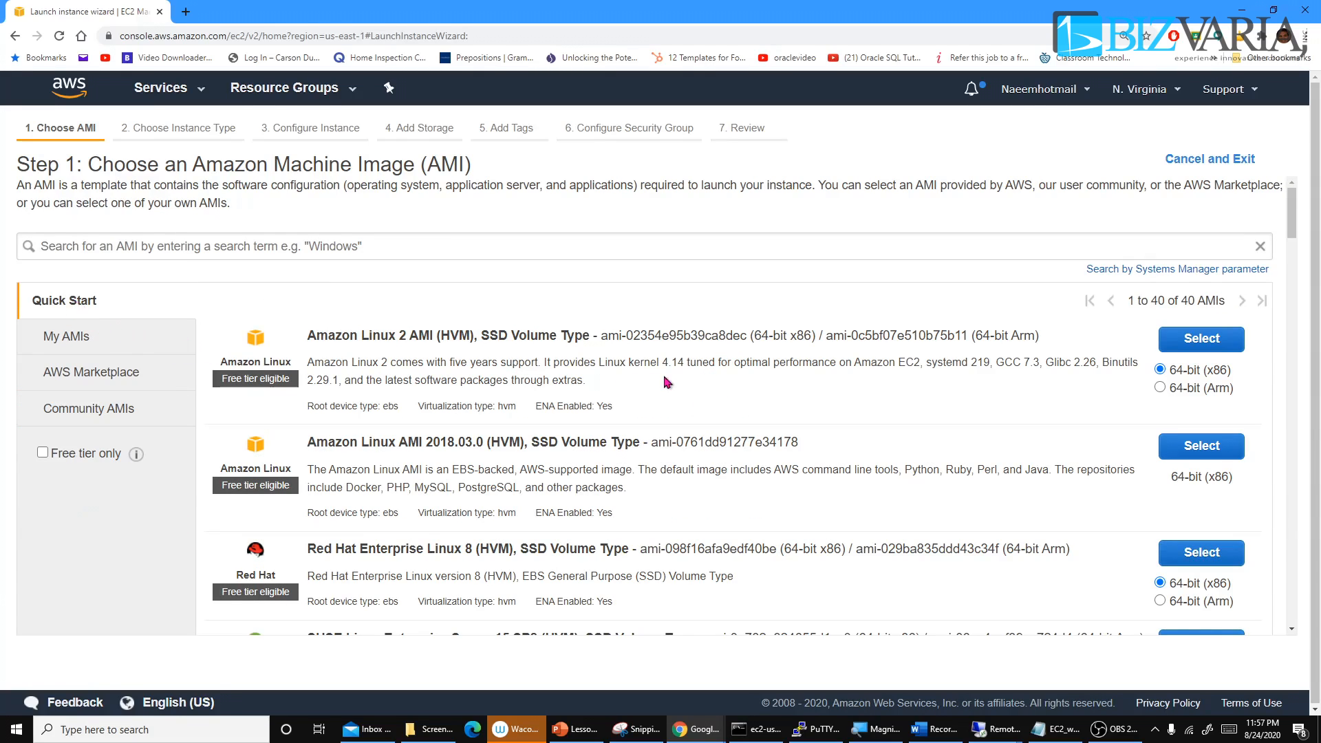
{"action": "scroll", "coordinate": [749, 365], "scroll_direction": "down", "scroll_amount": 8}
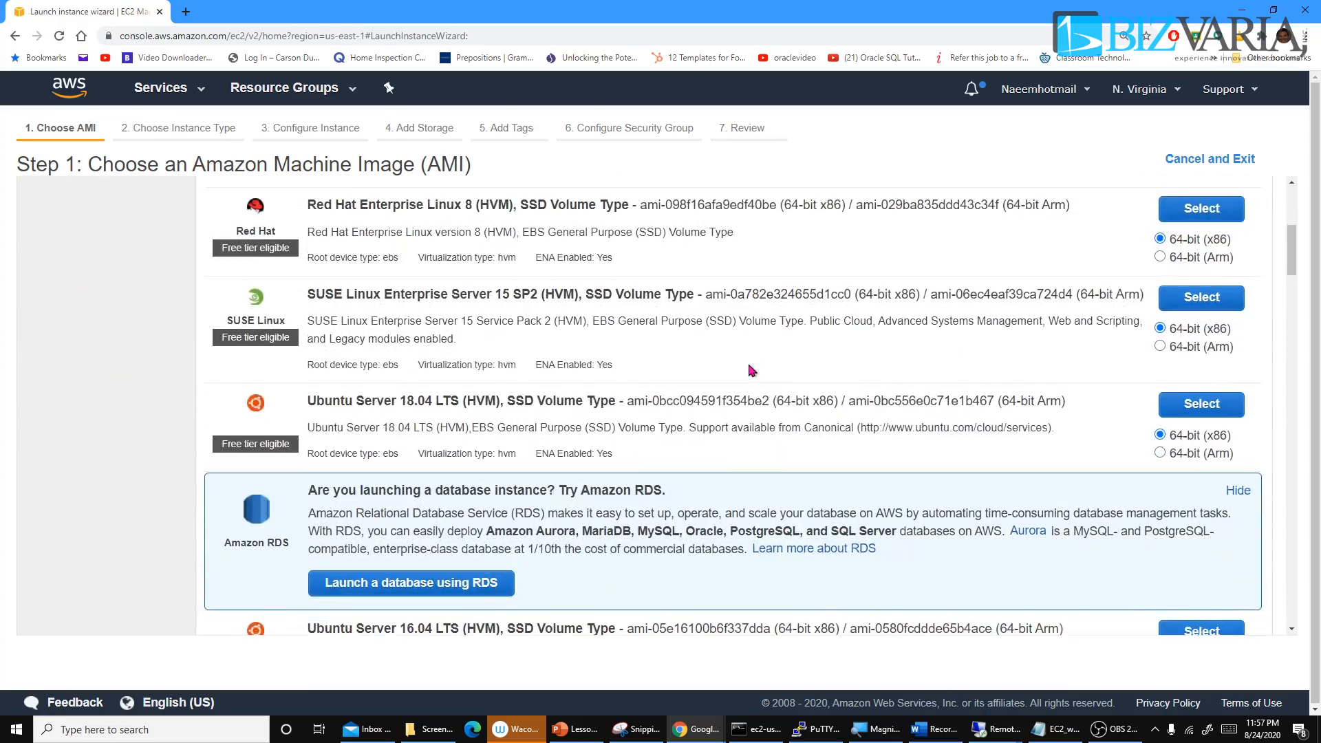
{"action": "scroll", "coordinate": [748, 361], "scroll_direction": "down", "scroll_amount": 3}
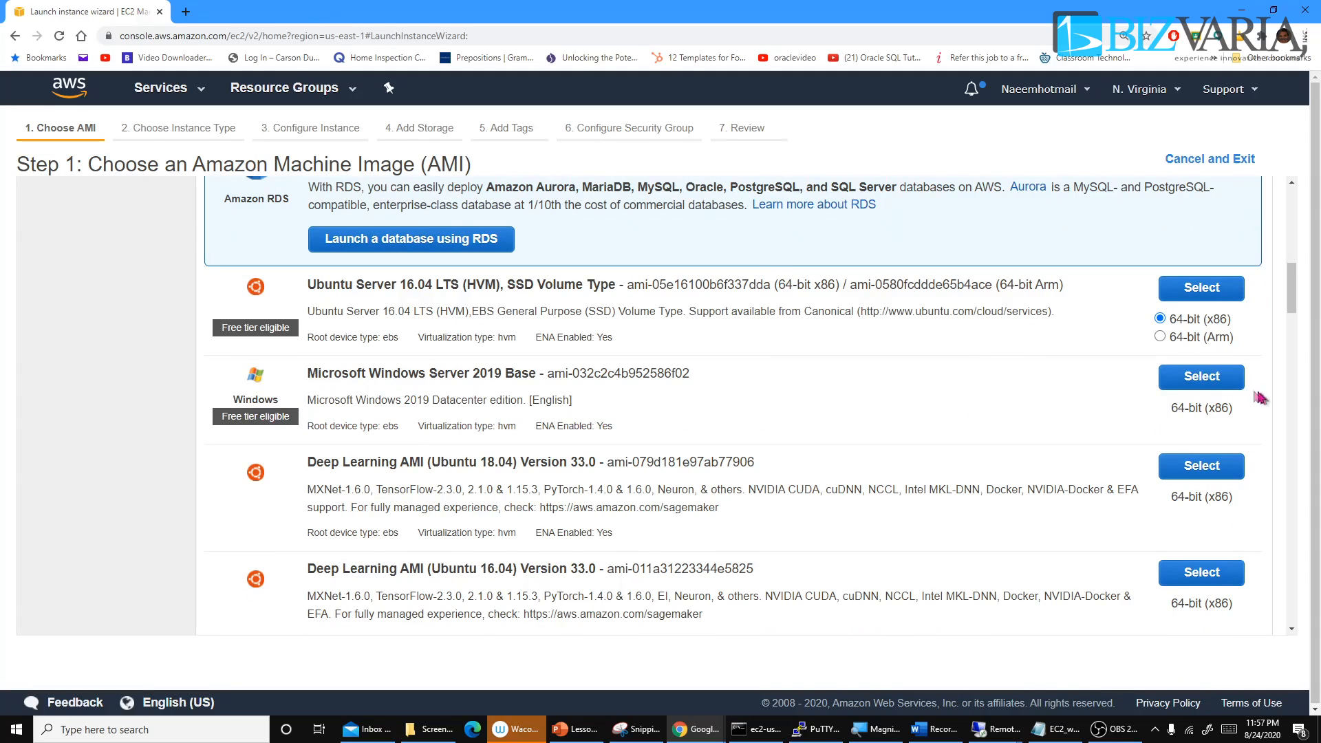
{"action": "left_click", "coordinate": [1201, 380]}
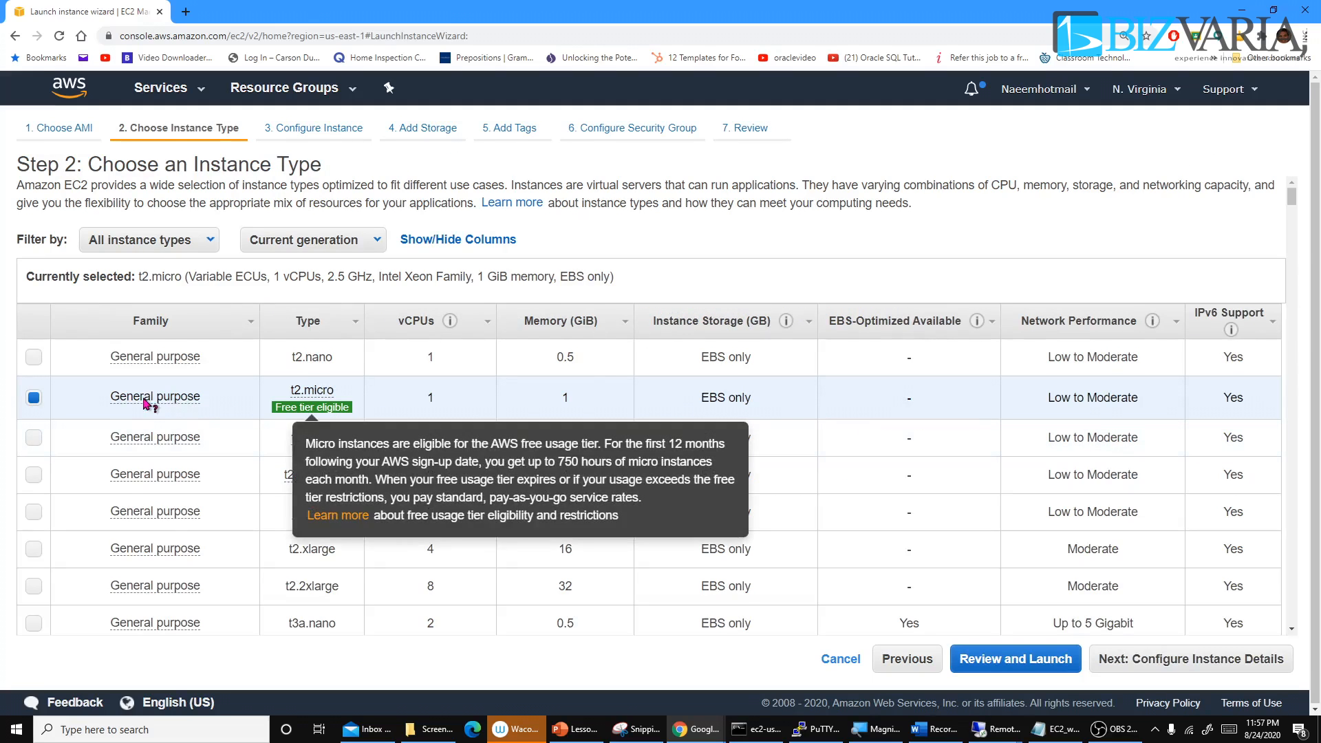
{"action": "mouse_move", "coordinate": [206, 411]}
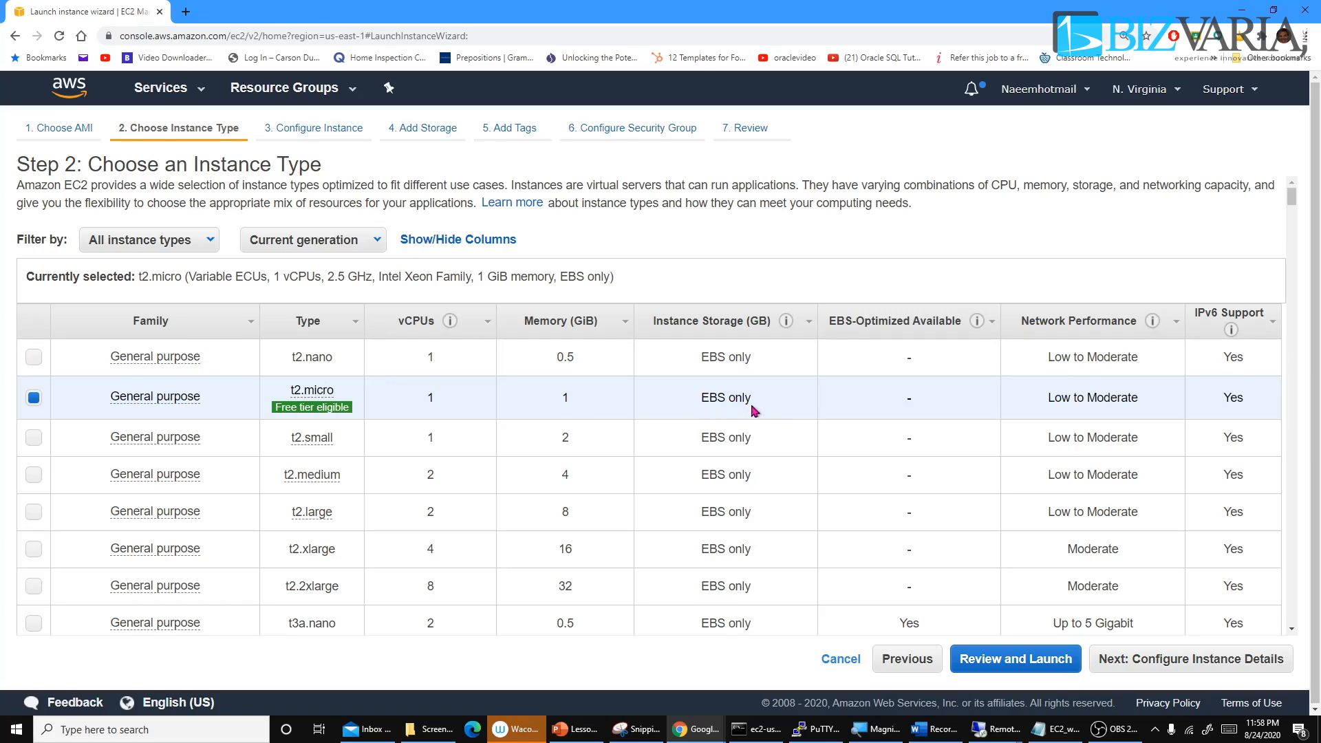
{"action": "left_click", "coordinate": [1104, 671]}
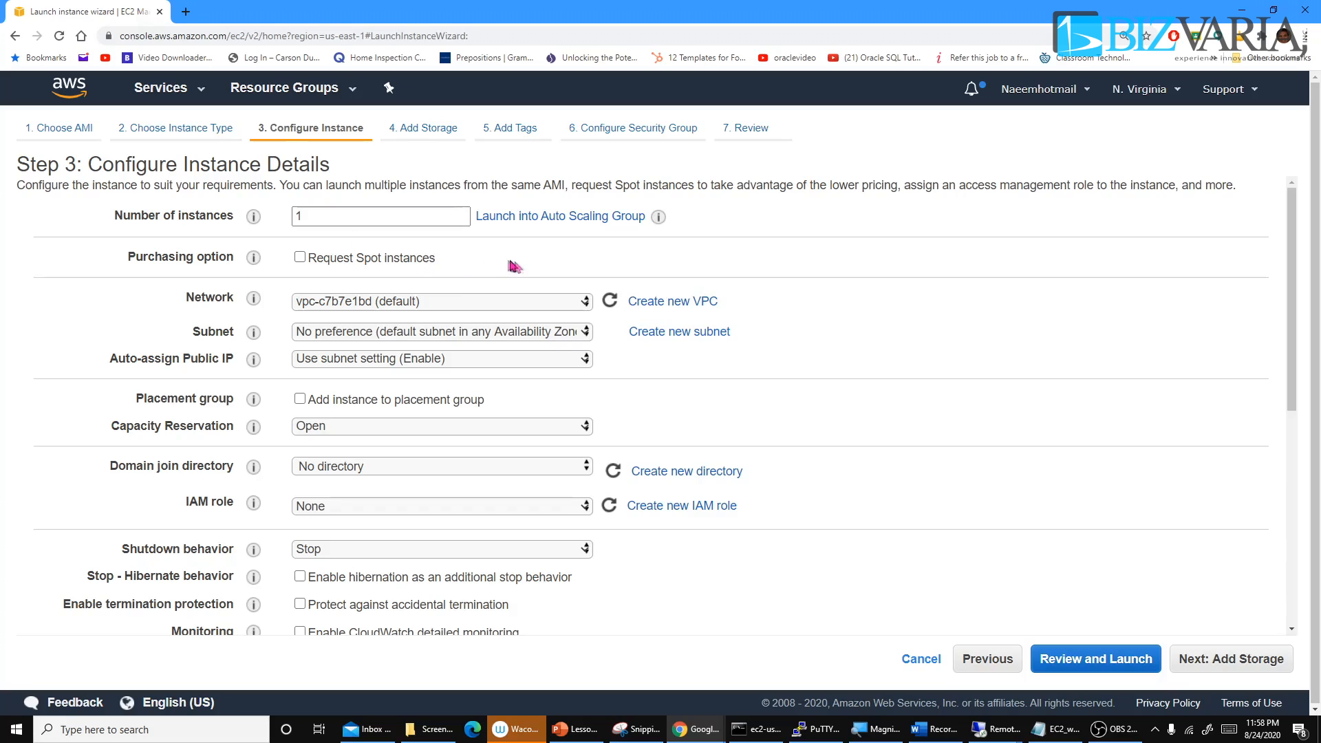
Step: Try 20 as the number of instances and set it back to 1
{"action": "double_click", "coordinate": [329, 211]}
{"action": "type", "text": "20"}
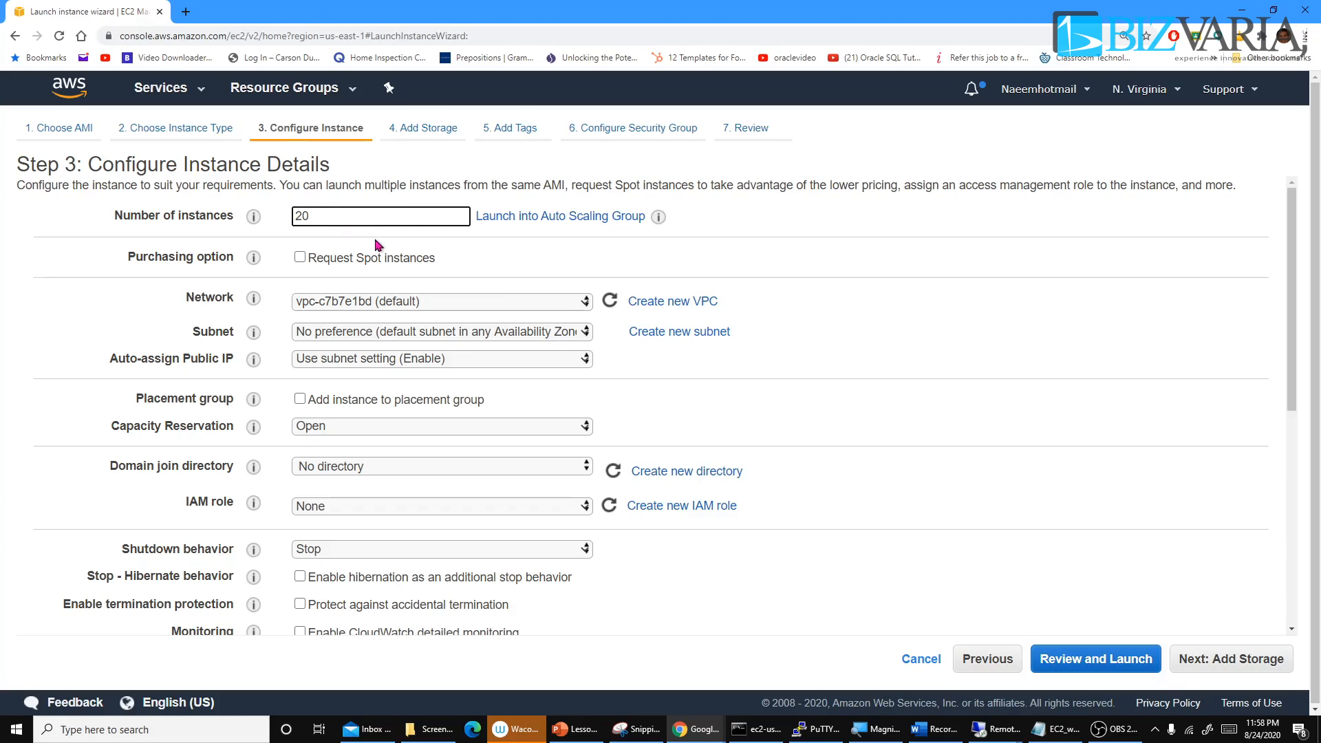
{"action": "key", "text": "BackSpace"}
{"action": "type", "text": "1"}
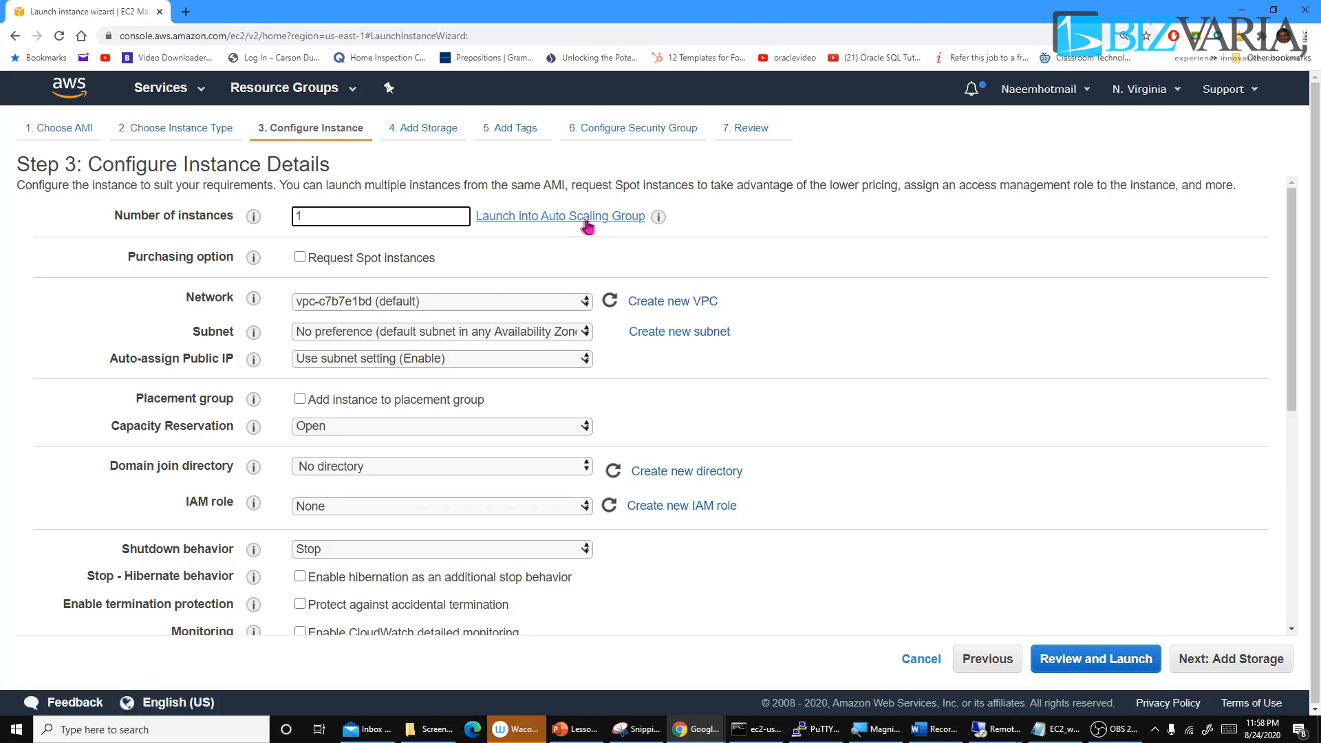
Step: Read the purchasing option help, request Spot instances and examine the current price for each availability zone
{"action": "mouse_move", "coordinate": [658, 219]}
{"action": "mouse_move", "coordinate": [254, 262]}
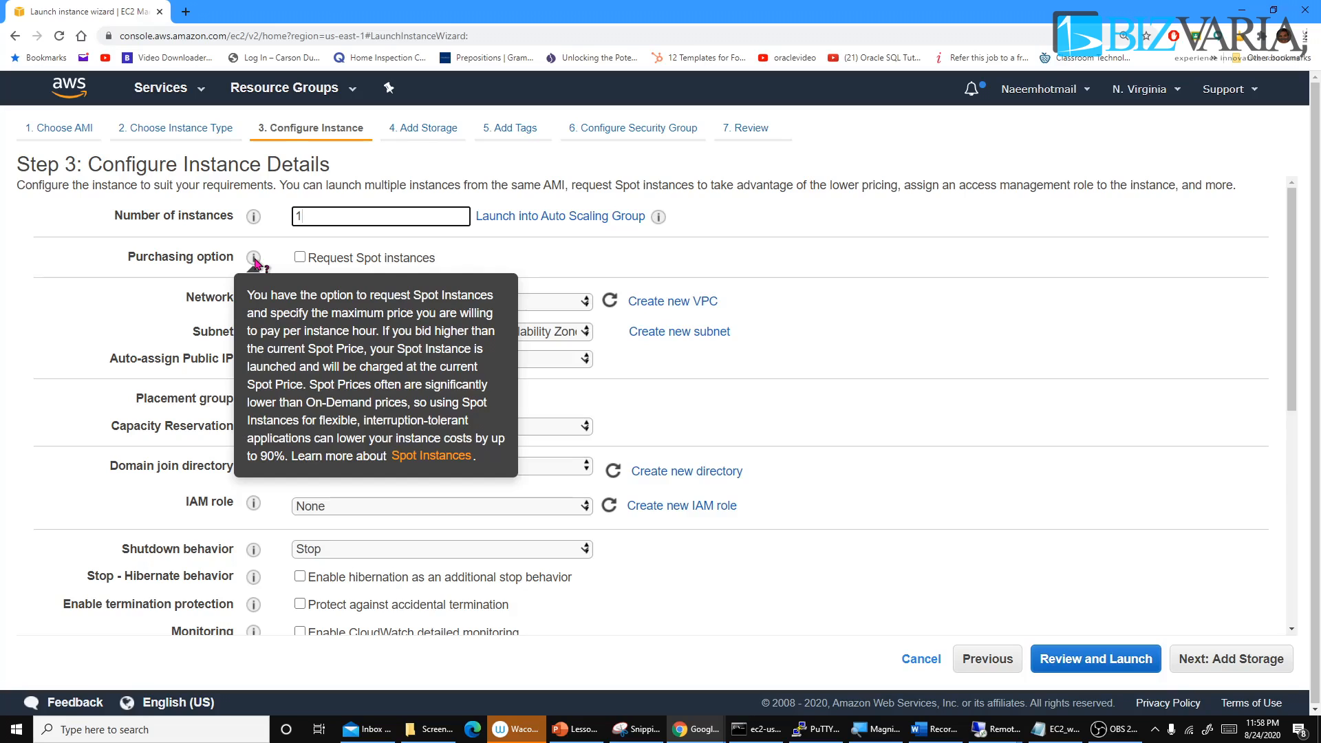
{"action": "left_click", "coordinate": [300, 257]}
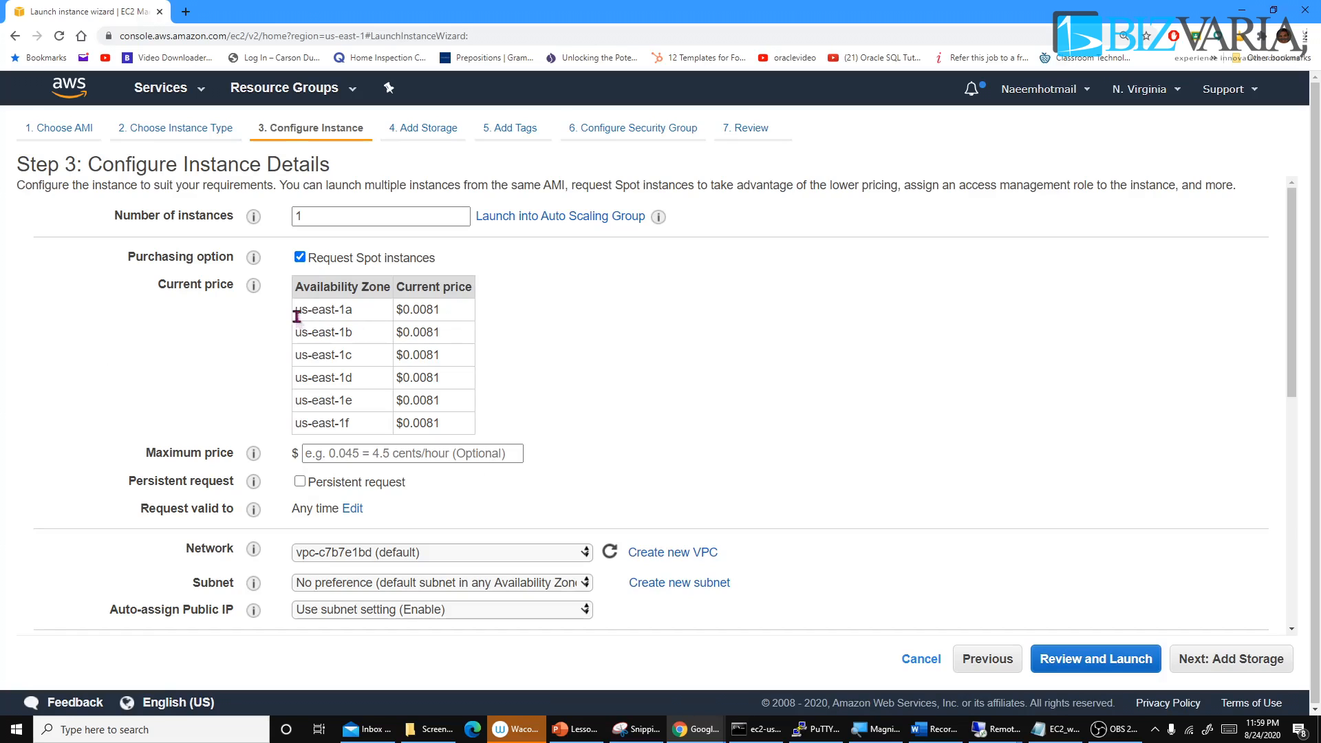
{"action": "left_click_drag", "start_coordinate": [356, 317], "coordinate": [294, 312]}
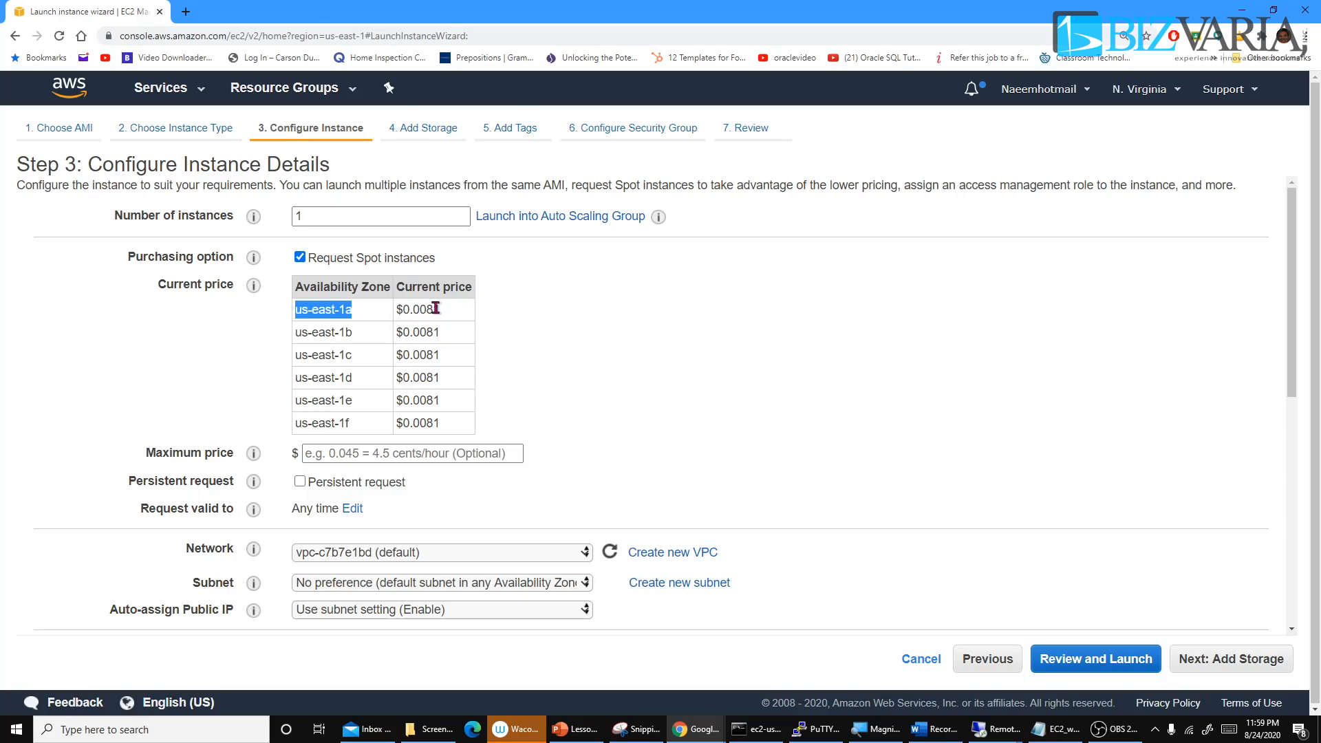
Step: Try a maximum Spot price of 0.0050, clear it and withdraw the Spot instance request
{"action": "left_click", "coordinate": [431, 454]}
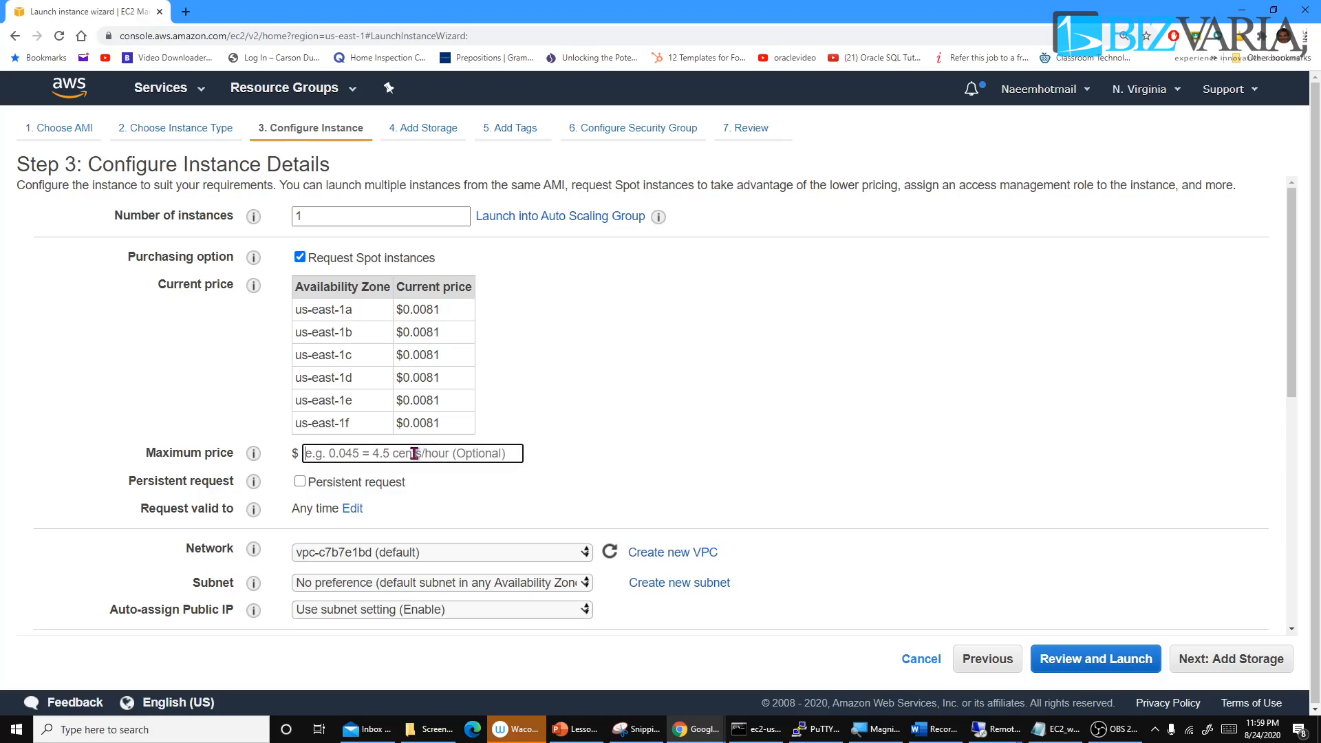
{"action": "type", "text": "000"}
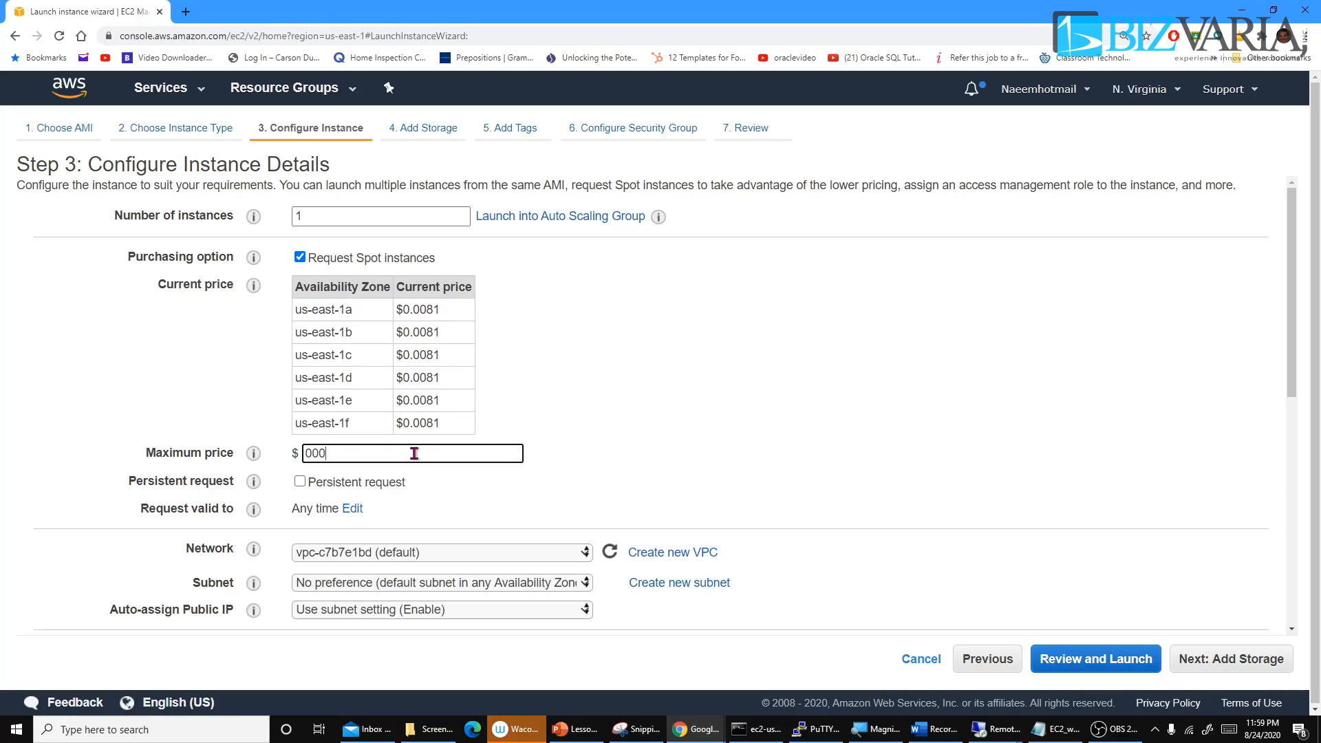
{"action": "key", "text": "BackSpace"}
{"action": "key", "text": "BackSpace"}
{"action": "type", "text": ".0050"}
{"action": "key", "text": "BackSpace"}
{"action": "key", "text": "BackSpace"}
{"action": "key", "text": "BackSpace"}
{"action": "key", "text": "BackSpace"}
{"action": "key", "text": "BackSpace"}
{"action": "key", "text": "BackSpace"}
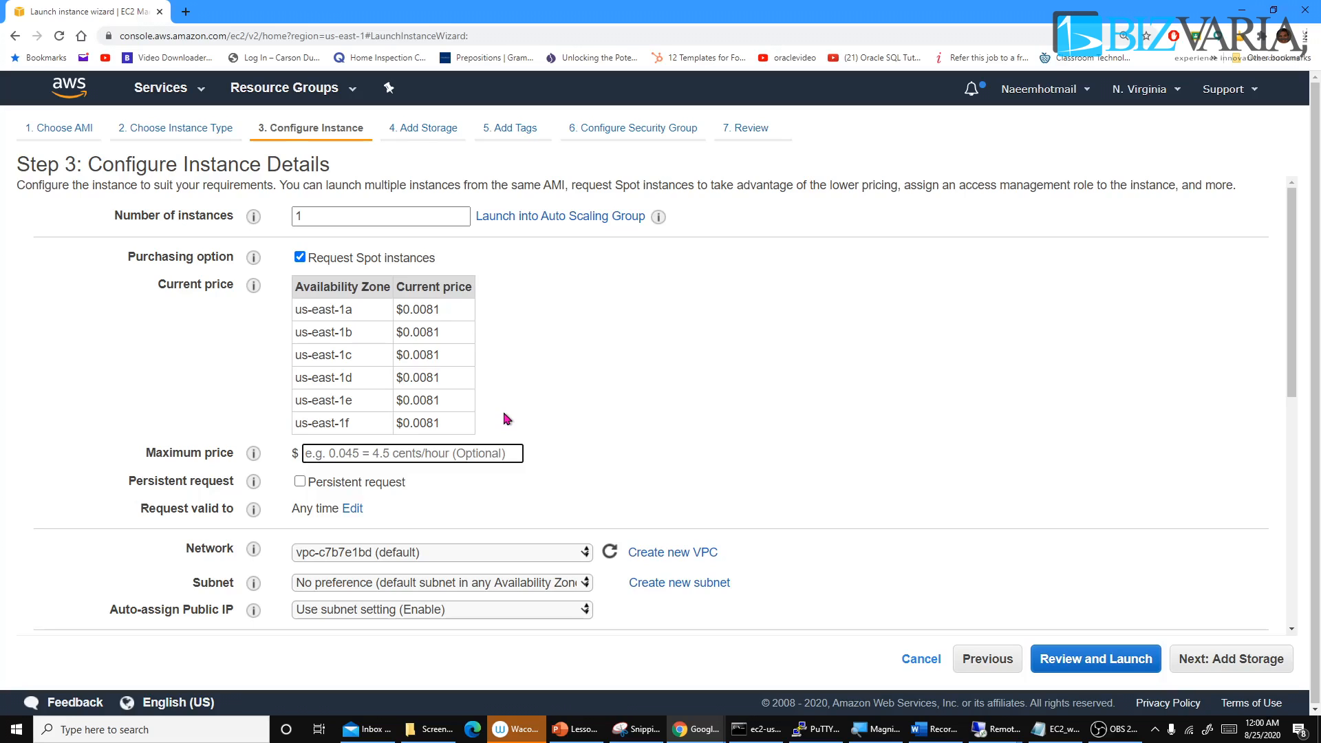
{"action": "left_click", "coordinate": [300, 258]}
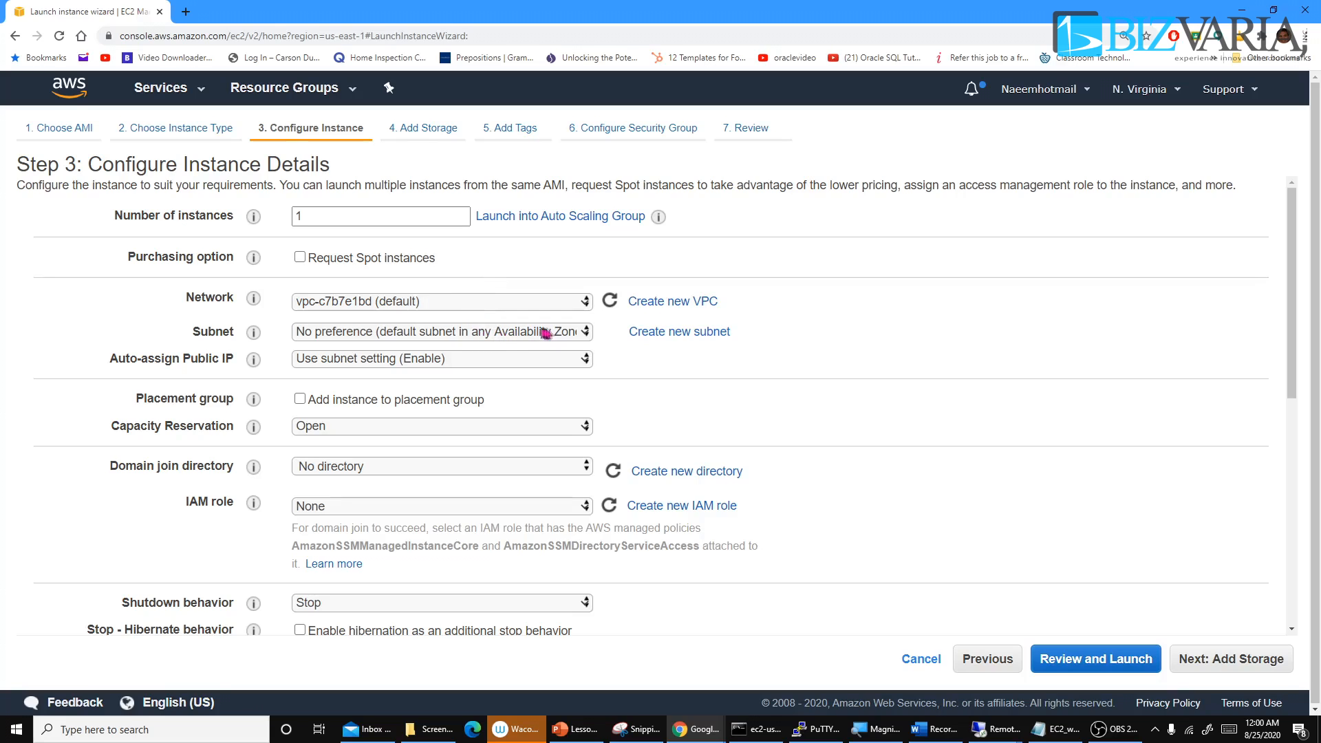
Step: Try the default us-east-1a subnet and return the subnet to No preference (default subnet in any Availability Zone)
{"action": "left_click", "coordinate": [585, 333]}
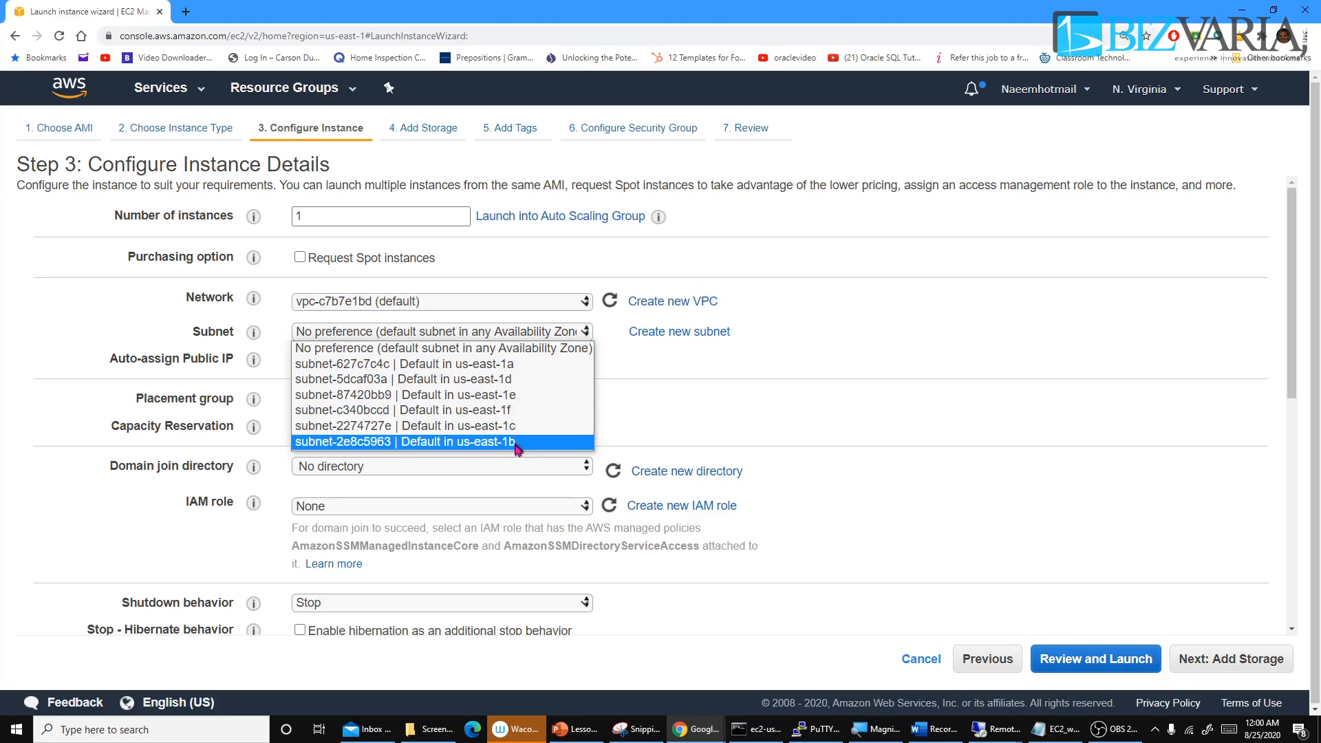
{"action": "left_click", "coordinate": [488, 364]}
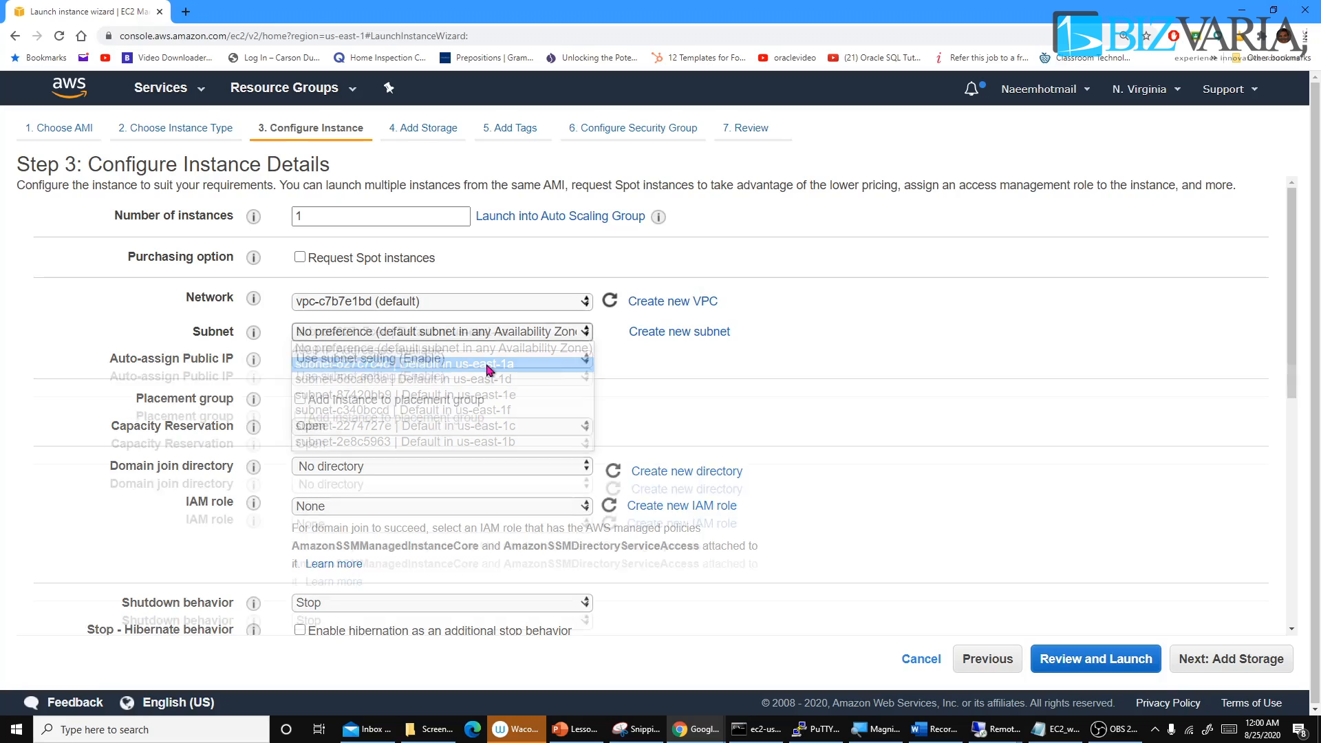
{"action": "left_click", "coordinate": [580, 333]}
{"action": "left_click", "coordinate": [533, 350]}
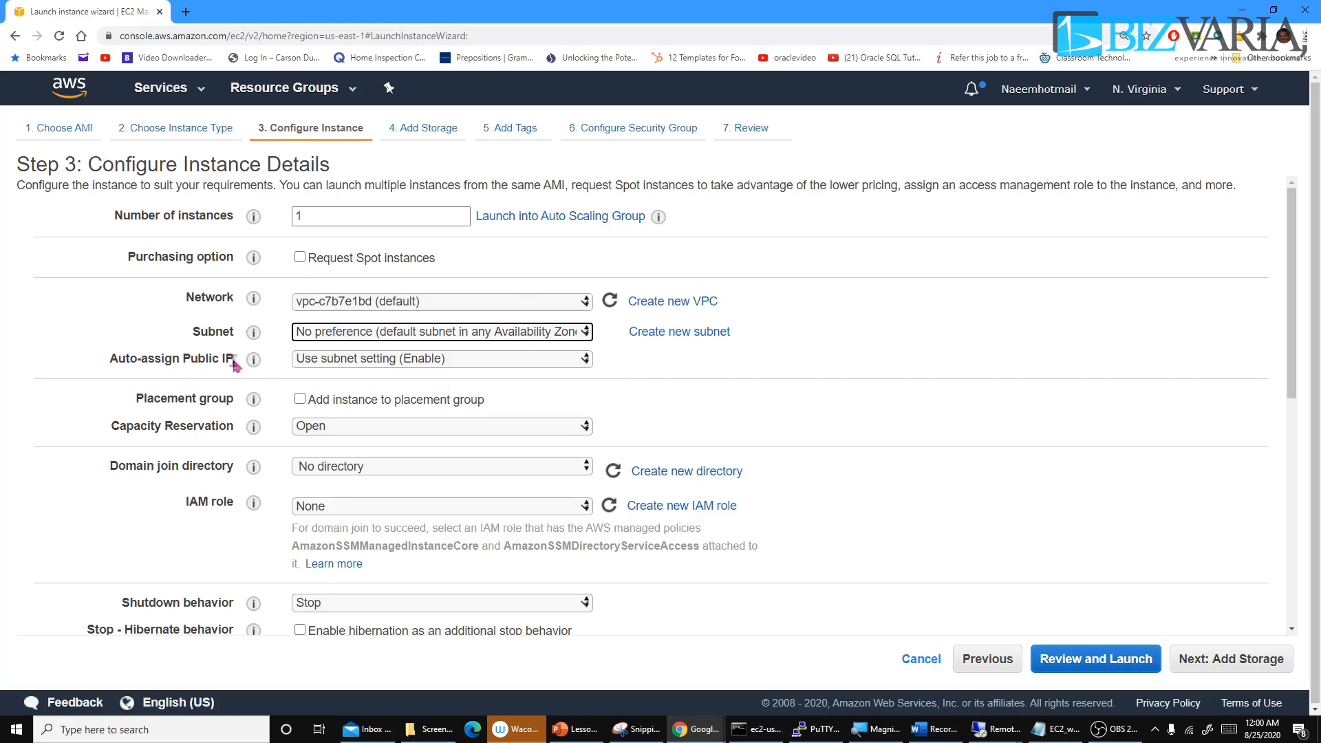
Step: Set the automatic public IP assignment to Use subnet setting (Enable)
{"action": "mouse_move", "coordinate": [247, 361]}
{"action": "left_click", "coordinate": [586, 359]}
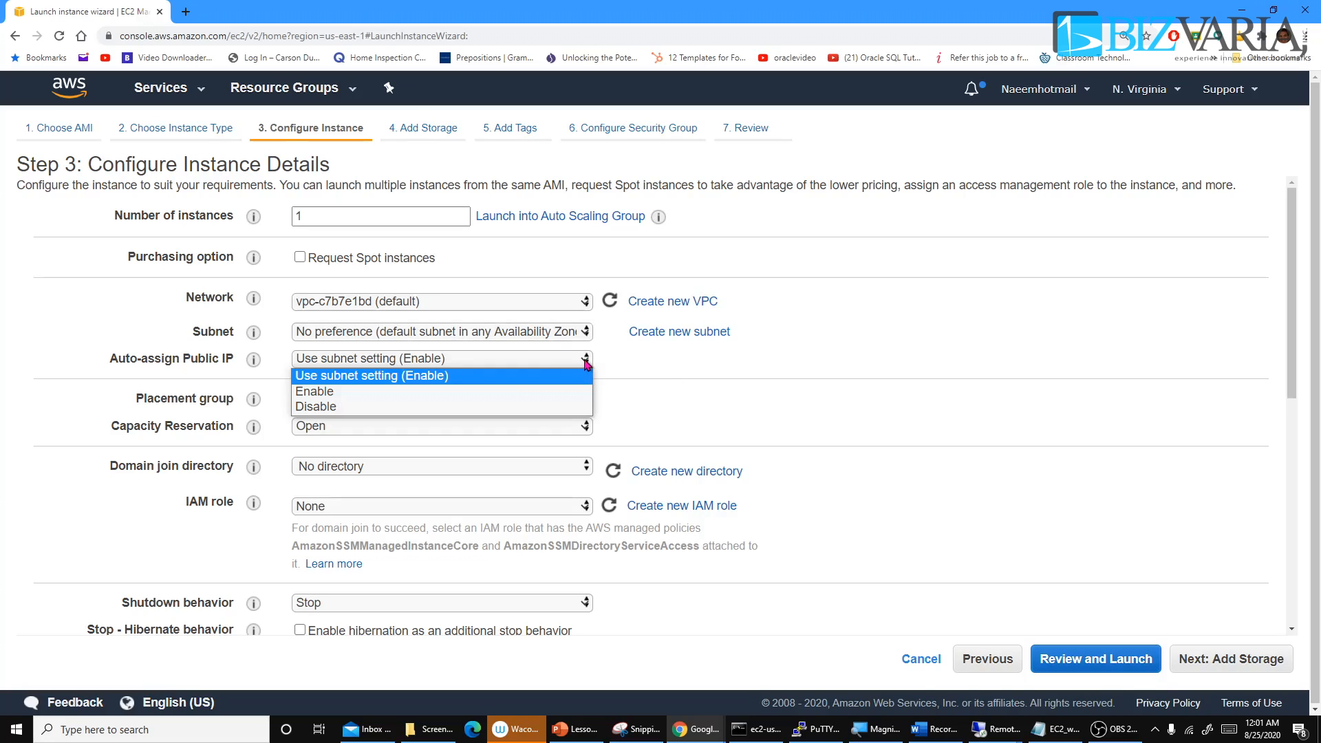
{"action": "left_click", "coordinate": [360, 380]}
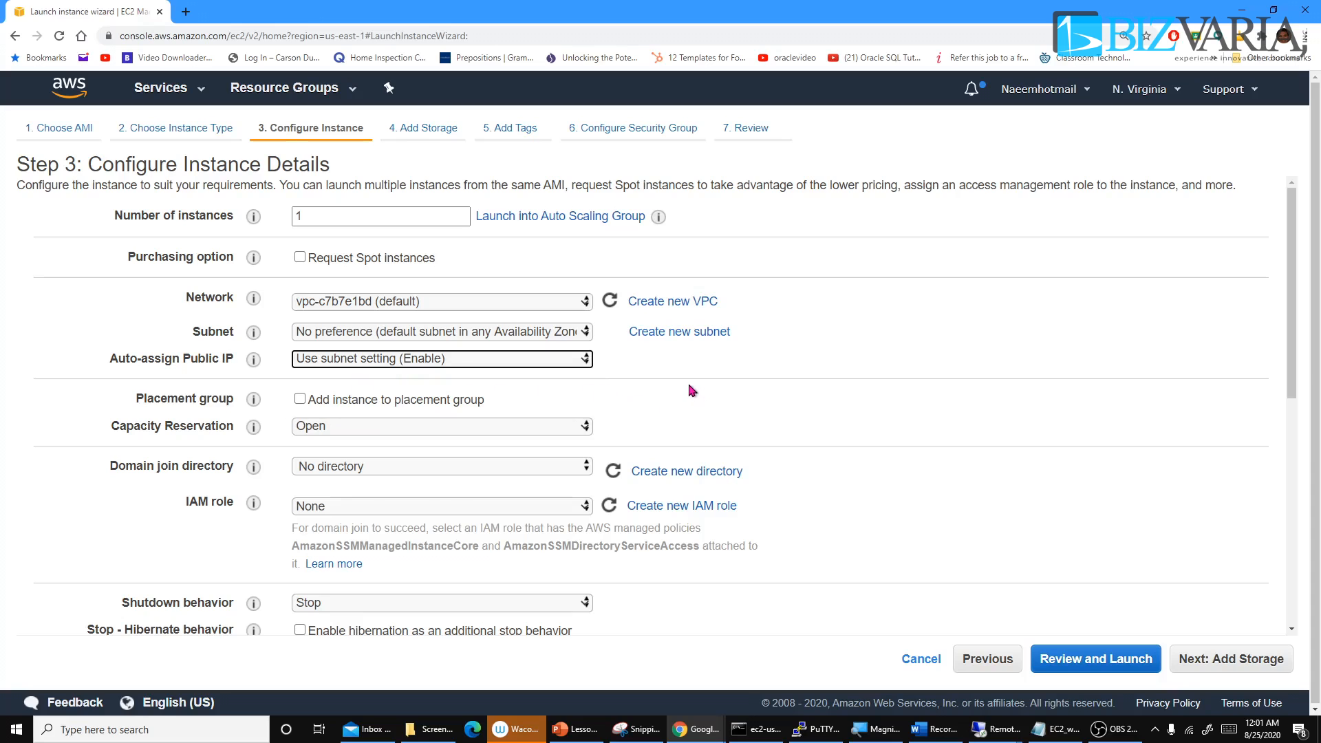
Step: Enable termination protection so the instance is guarded against accidental termination
{"action": "scroll", "coordinate": [688, 382], "scroll_direction": "down", "scroll_amount": 2}
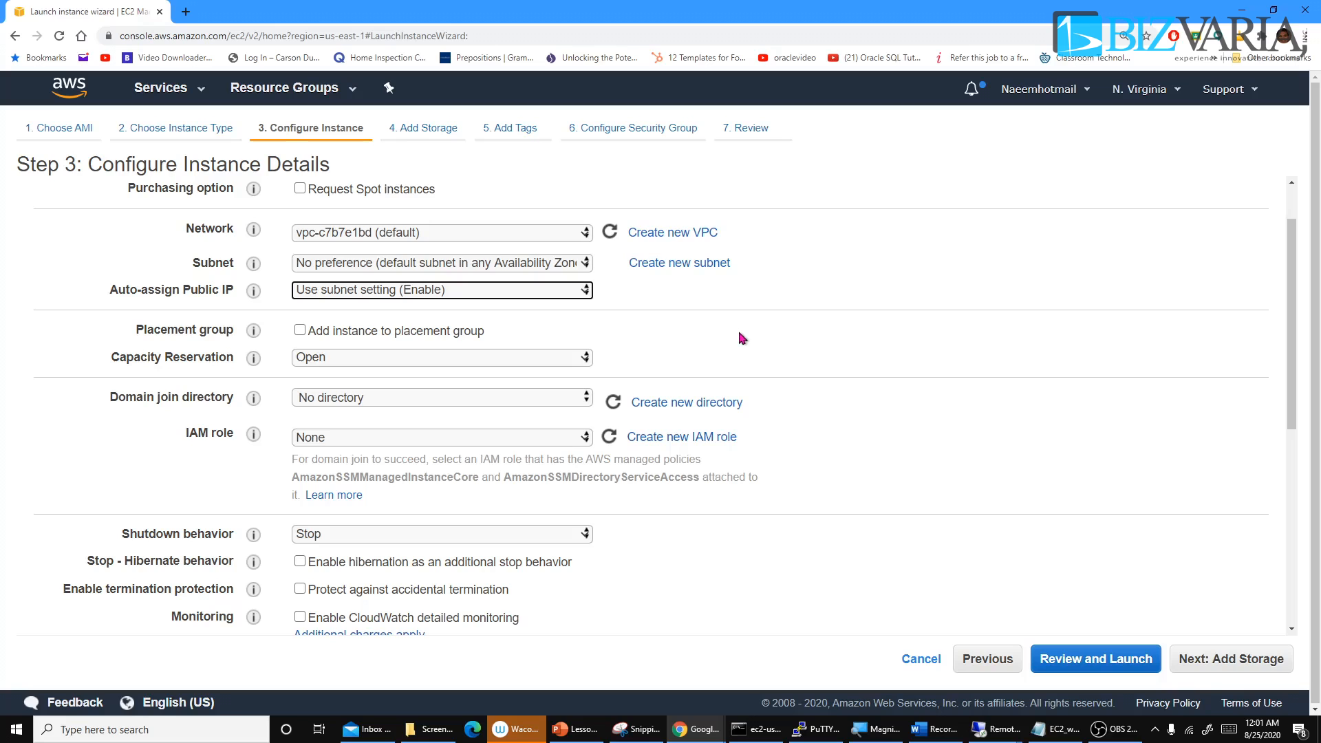
{"action": "left_click", "coordinate": [697, 326]}
{"action": "scroll", "coordinate": [696, 326], "scroll_direction": "down", "scroll_amount": 1}
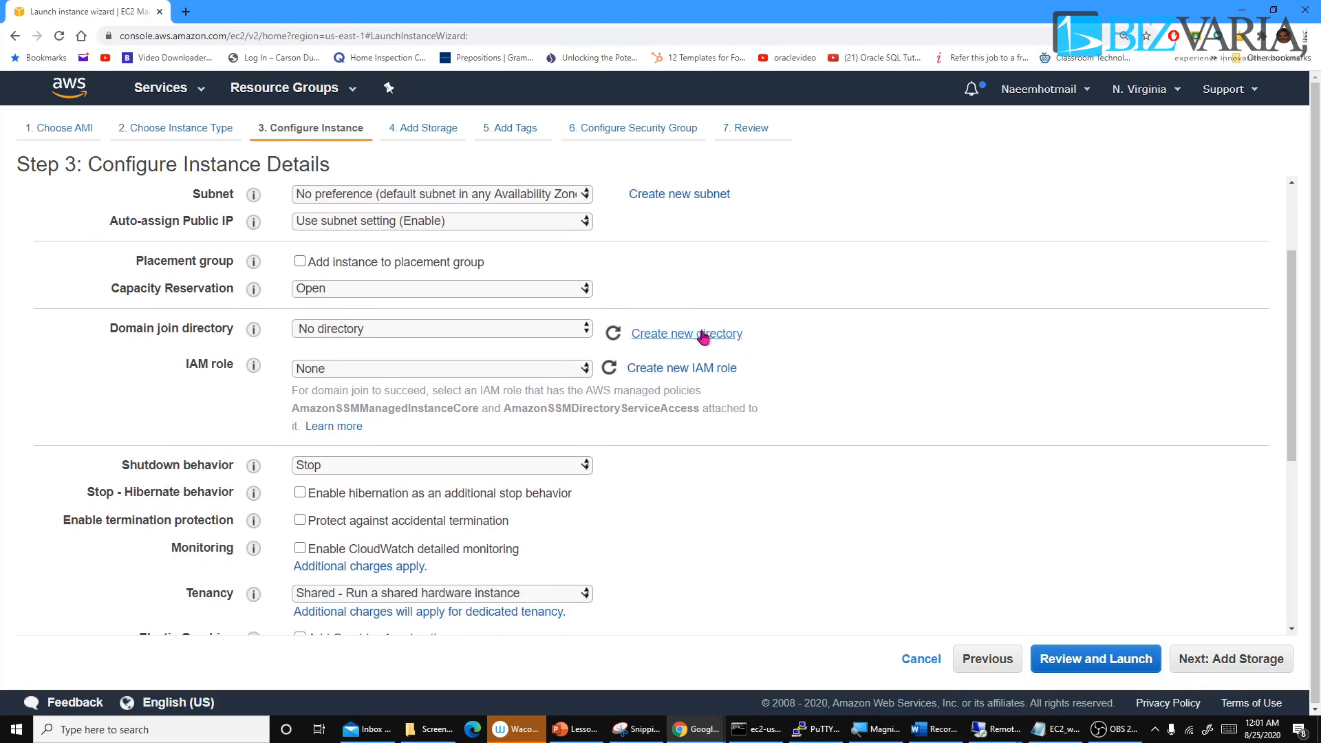
{"action": "scroll", "coordinate": [800, 348], "scroll_direction": "down", "scroll_amount": 1}
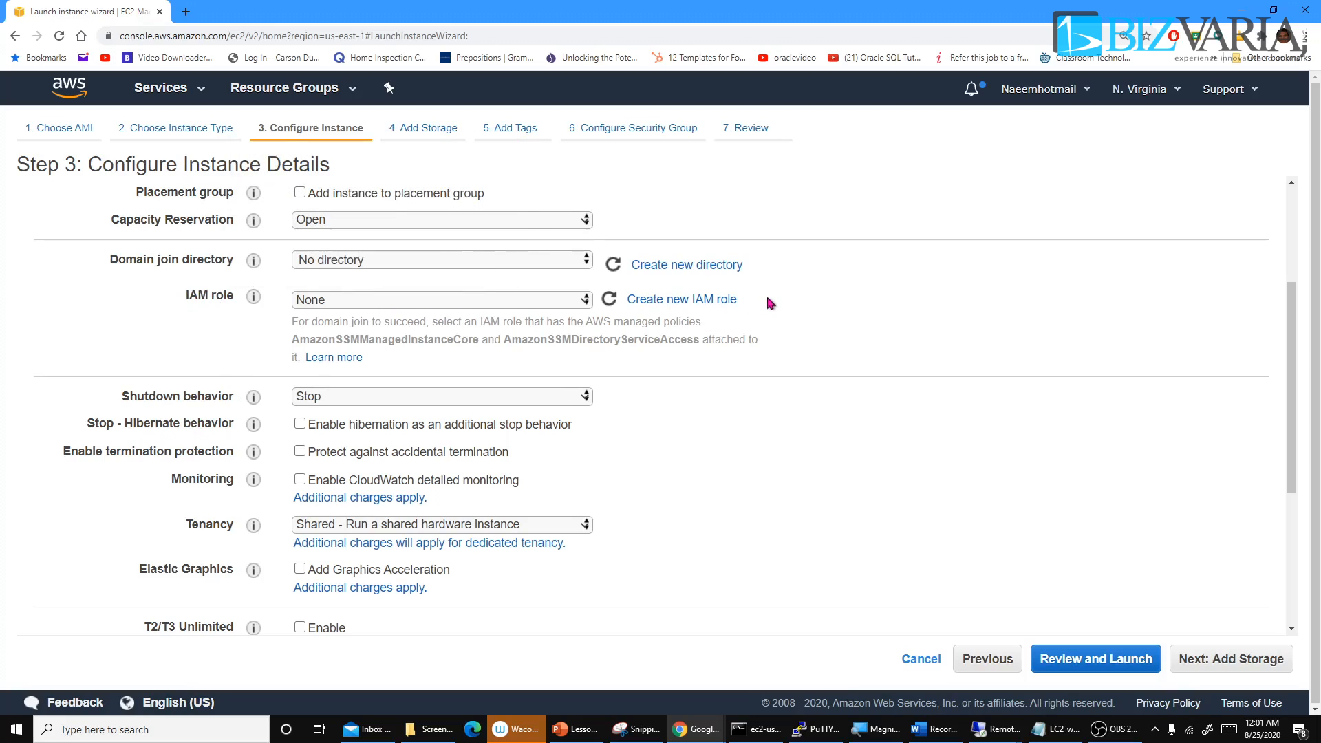
{"action": "scroll", "coordinate": [769, 302], "scroll_direction": "down", "scroll_amount": 2}
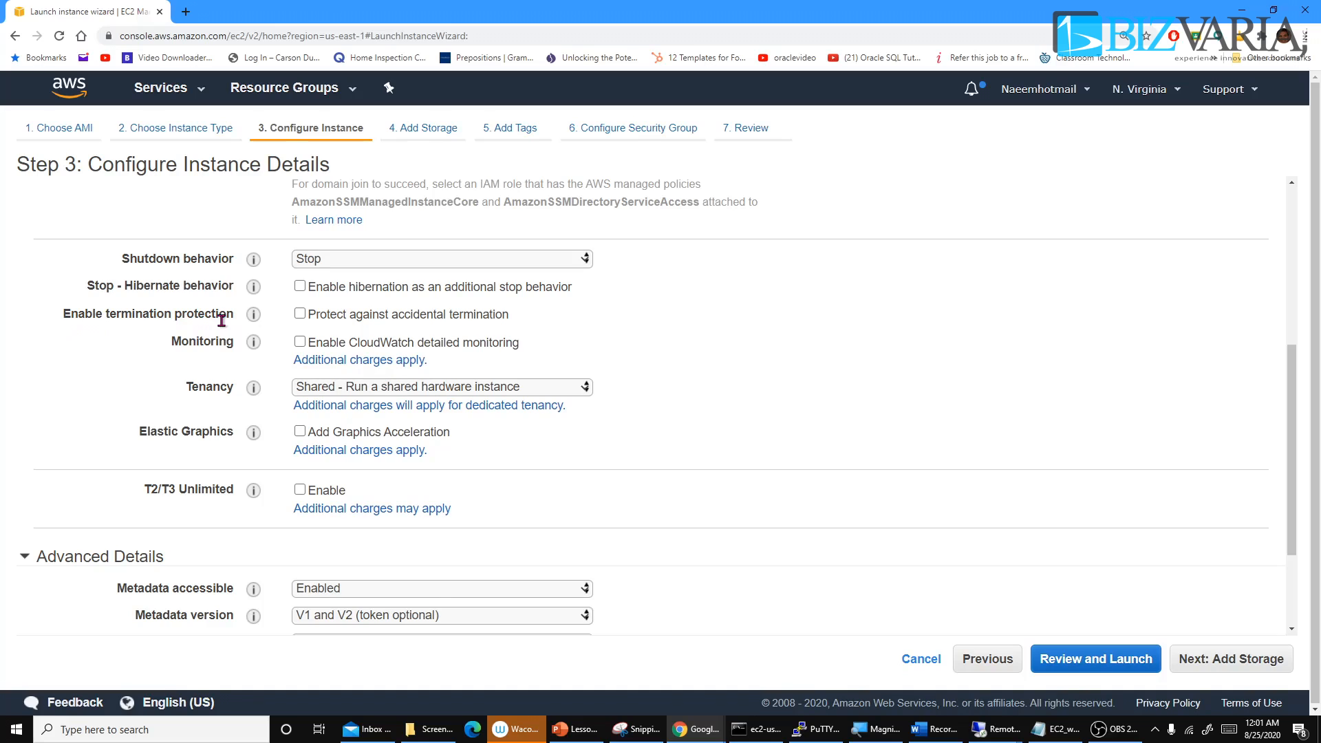
{"action": "left_click", "coordinate": [300, 315]}
Step: Review the advanced details, leave the user data empty and continue to the storage settings
{"action": "scroll", "coordinate": [644, 320], "scroll_direction": "down", "scroll_amount": 2}
{"action": "scroll", "coordinate": [644, 307], "scroll_direction": "down", "scroll_amount": 1}
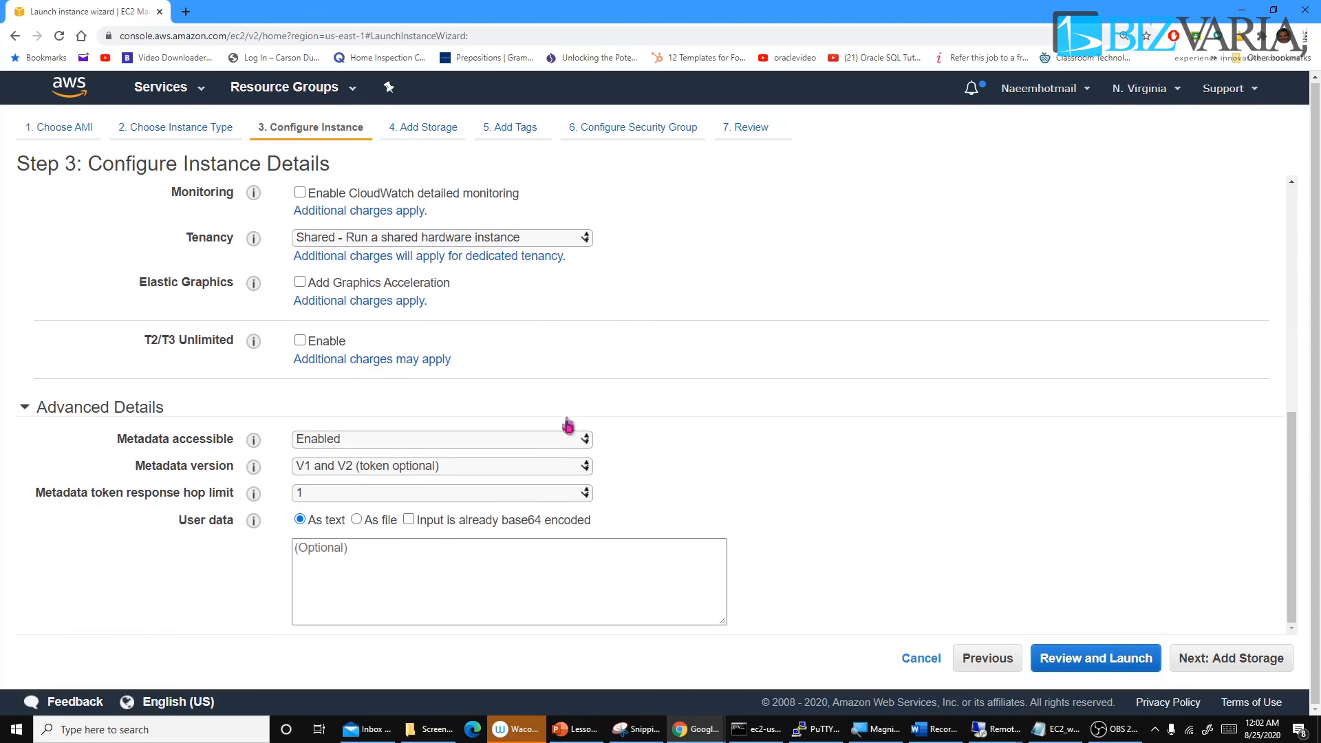
{"action": "left_click", "coordinate": [515, 565]}
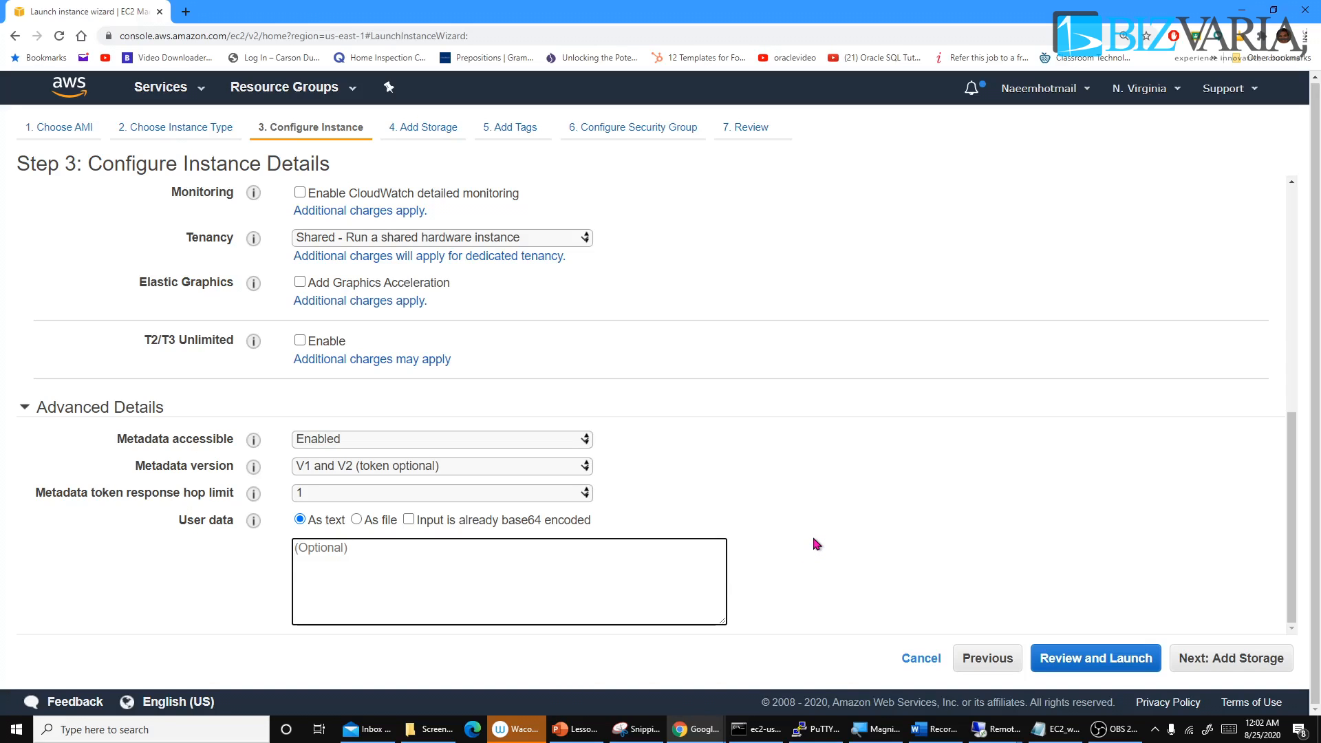
{"action": "left_click", "coordinate": [1189, 662]}
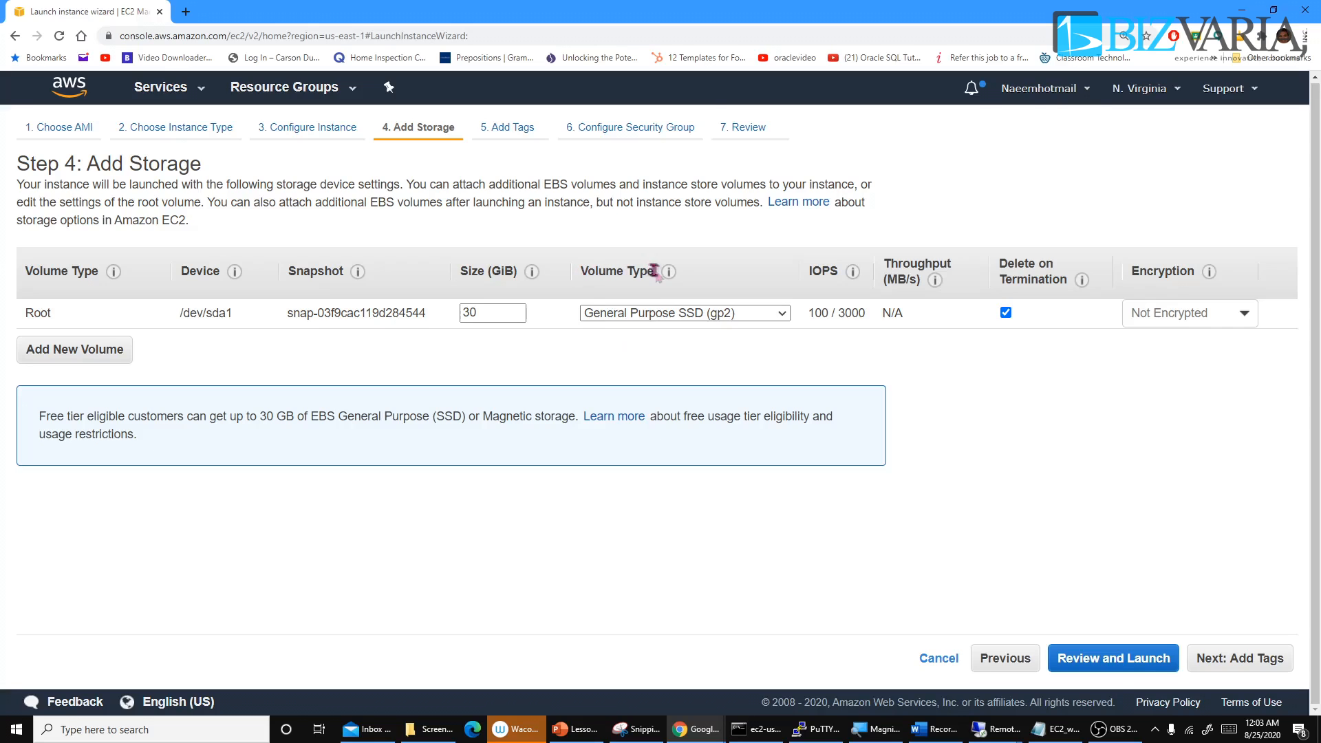
Step: Check the root volume type options, keep General Purpose SSD (gp2) and continue to the tags
{"action": "mouse_move", "coordinate": [666, 277]}
{"action": "left_click", "coordinate": [784, 316]}
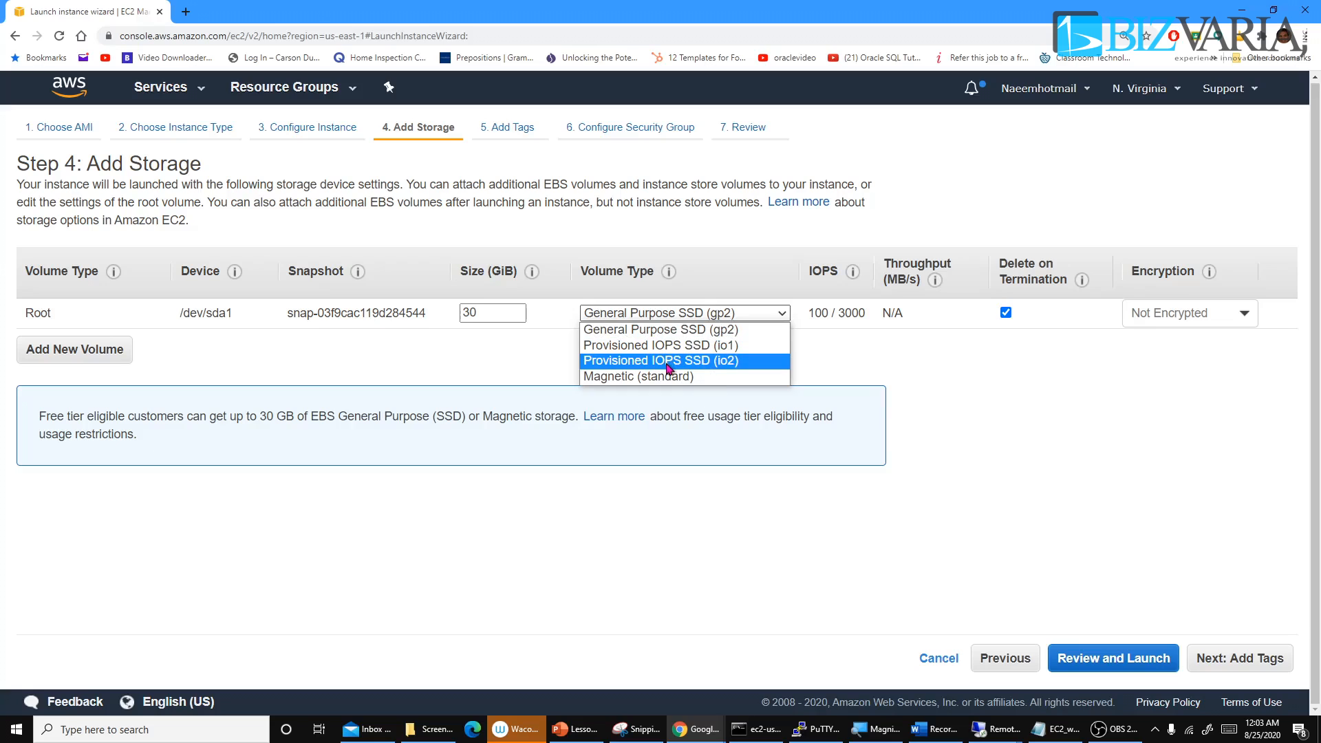
{"action": "left_click", "coordinate": [667, 315]}
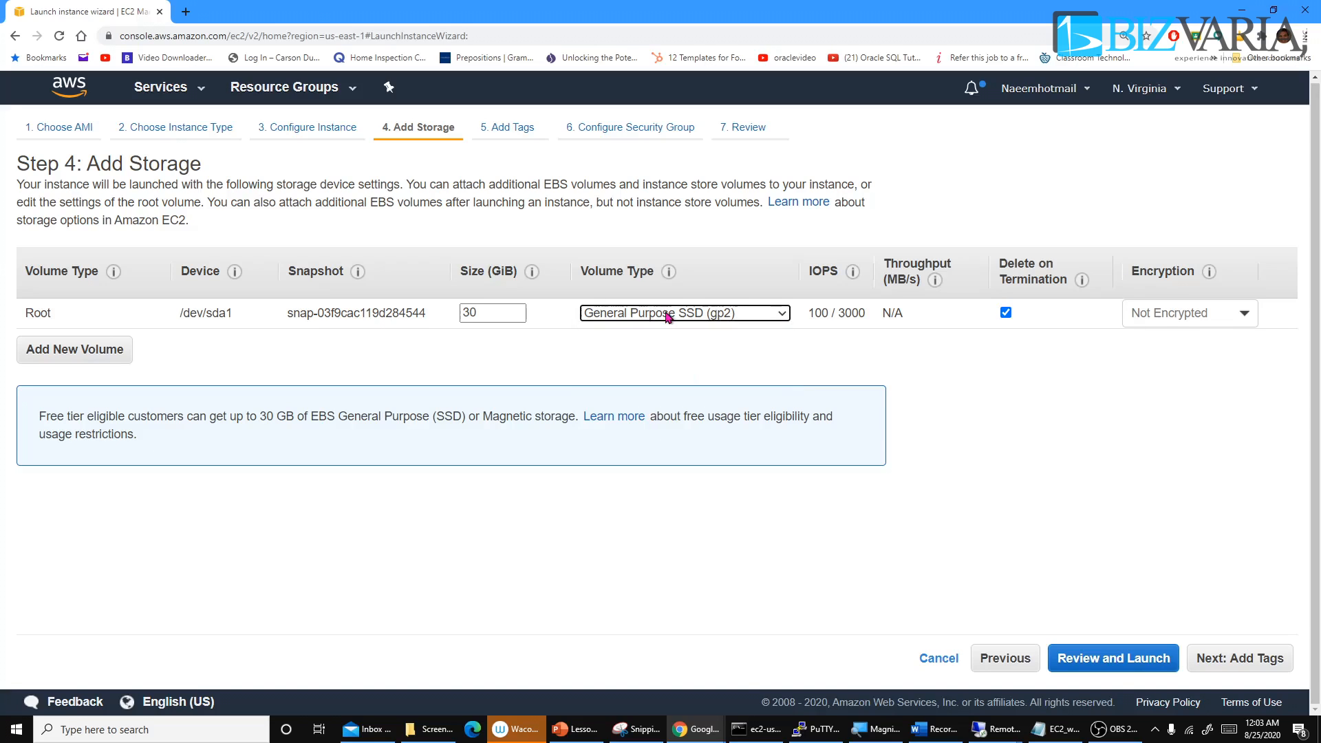
{"action": "left_click", "coordinate": [1194, 665]}
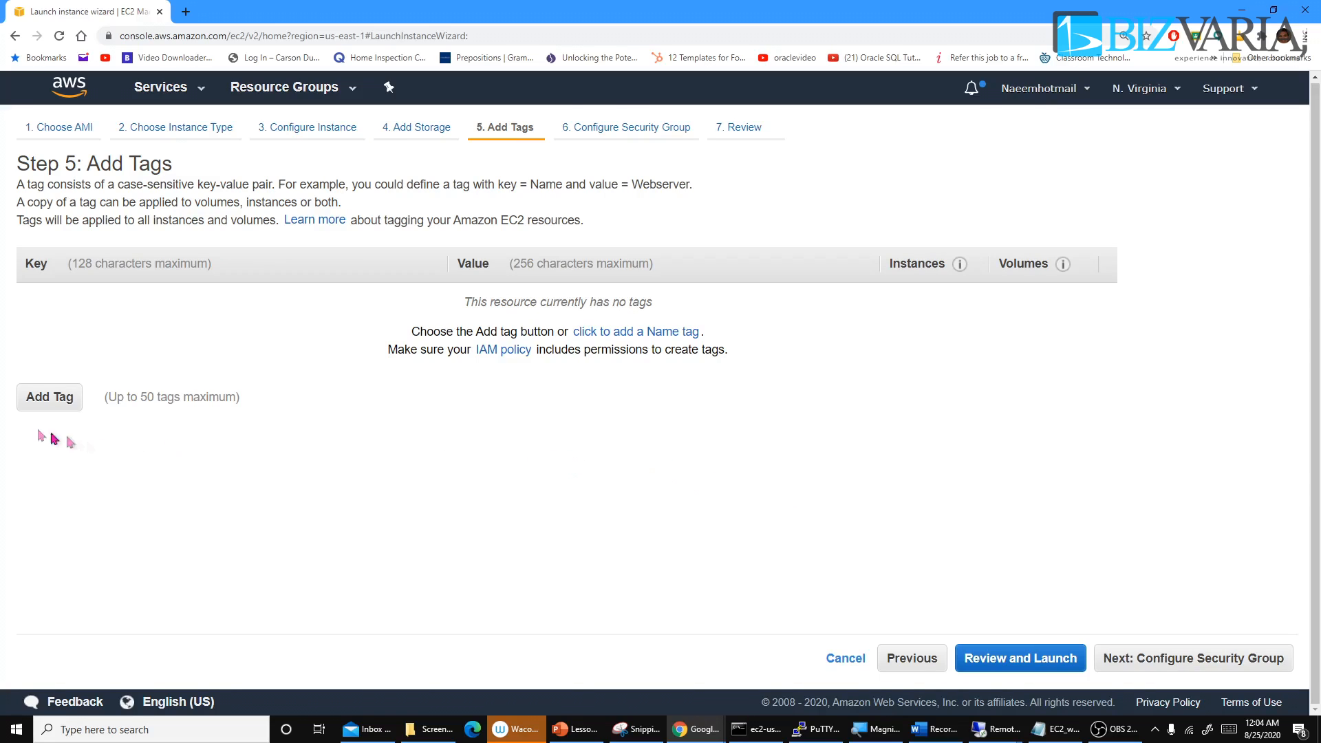
Step: Add a tag with the key Name and the value Widowserver1
{"action": "left_click", "coordinate": [41, 399]}
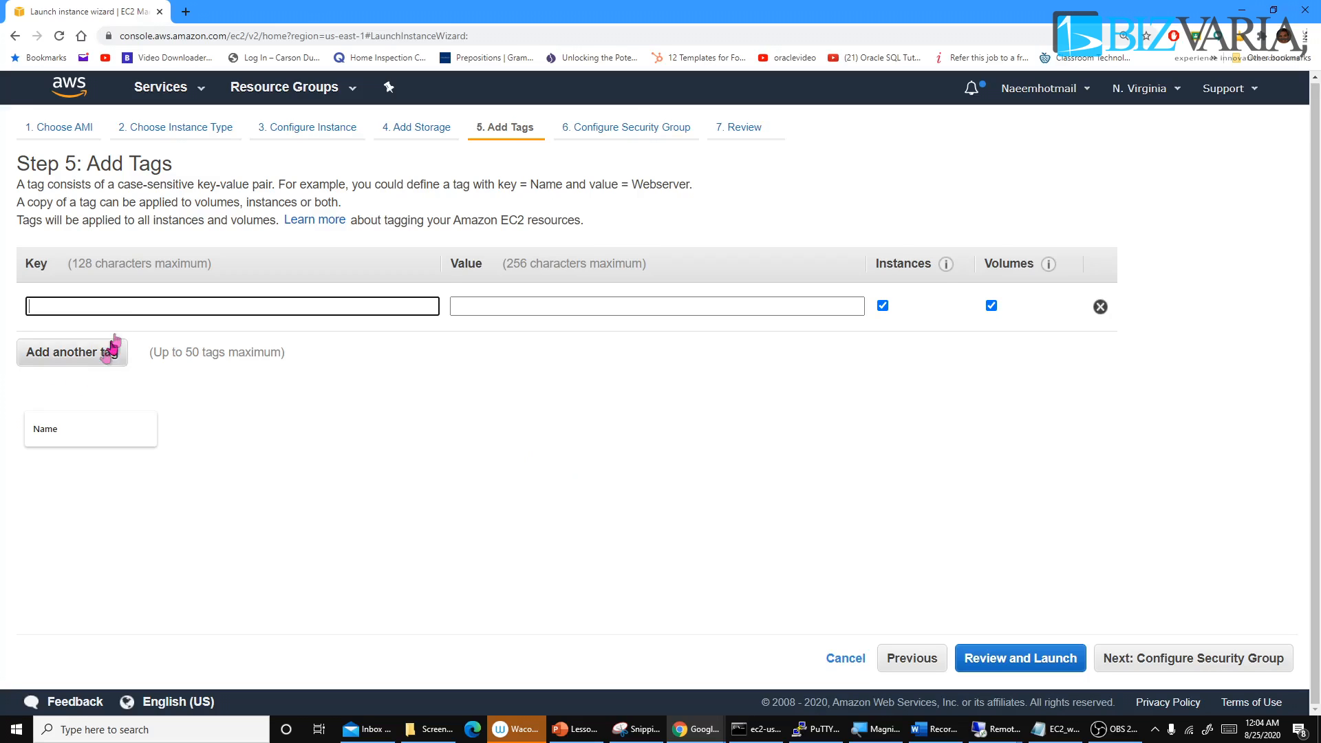
{"action": "left_click", "coordinate": [118, 310]}
{"action": "left_click", "coordinate": [43, 334]}
{"action": "left_click", "coordinate": [465, 309]}
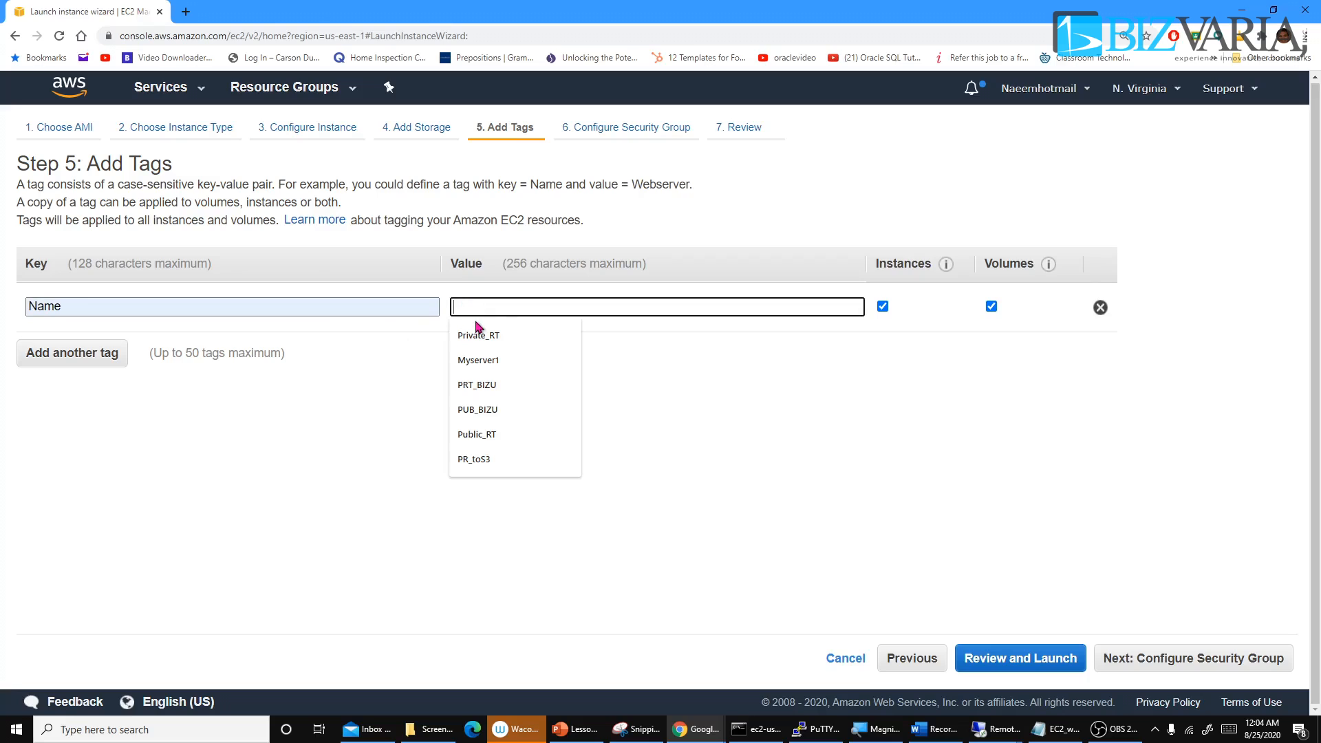
{"action": "type", "text": "W"}
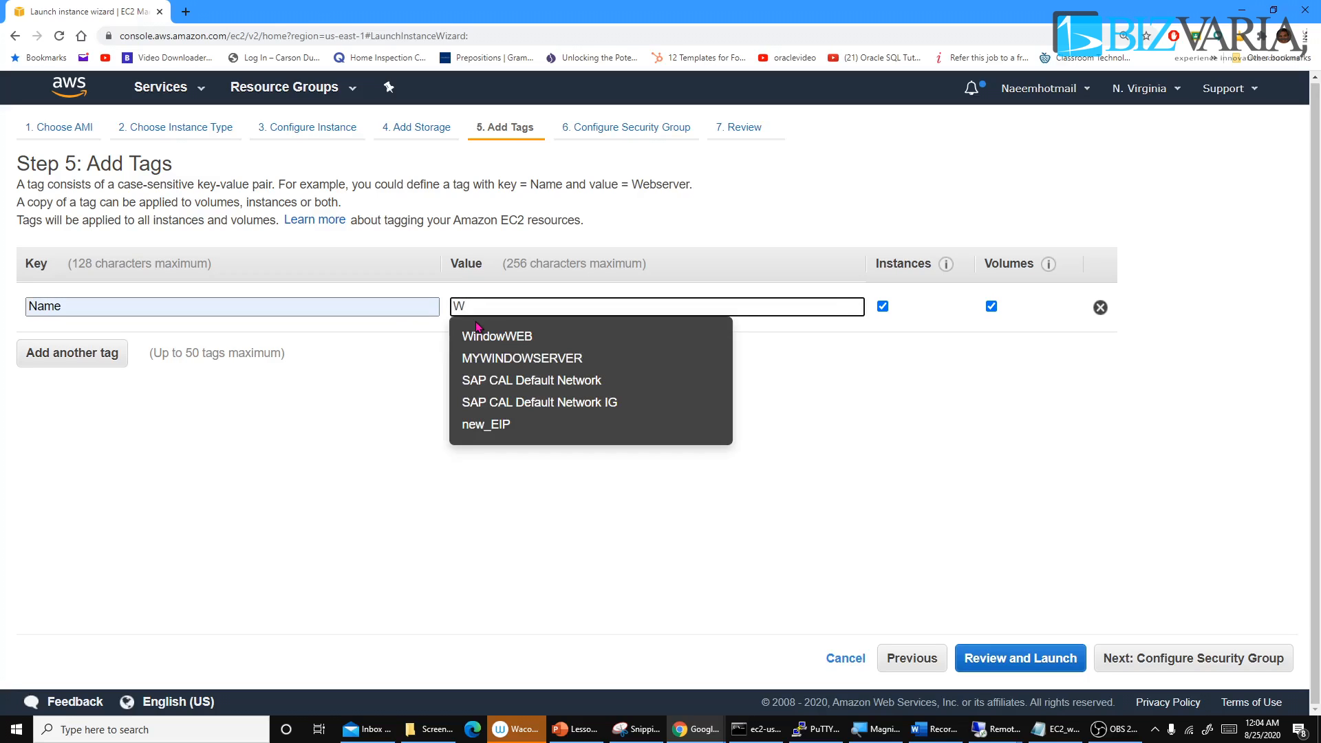
{"action": "type", "text": "idow"}
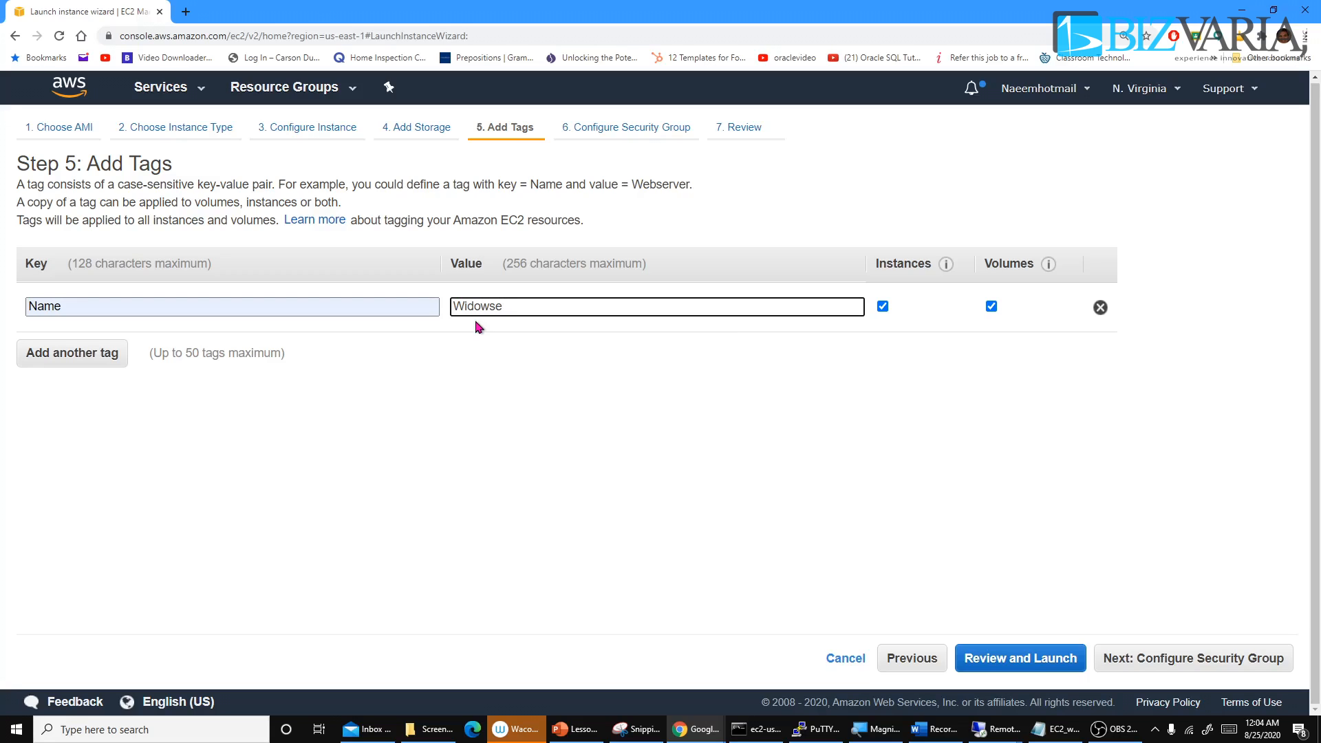
{"action": "type", "text": "server1"}
Step: Add a second tag with the key Department and the value HR
{"action": "left_click", "coordinate": [76, 359]}
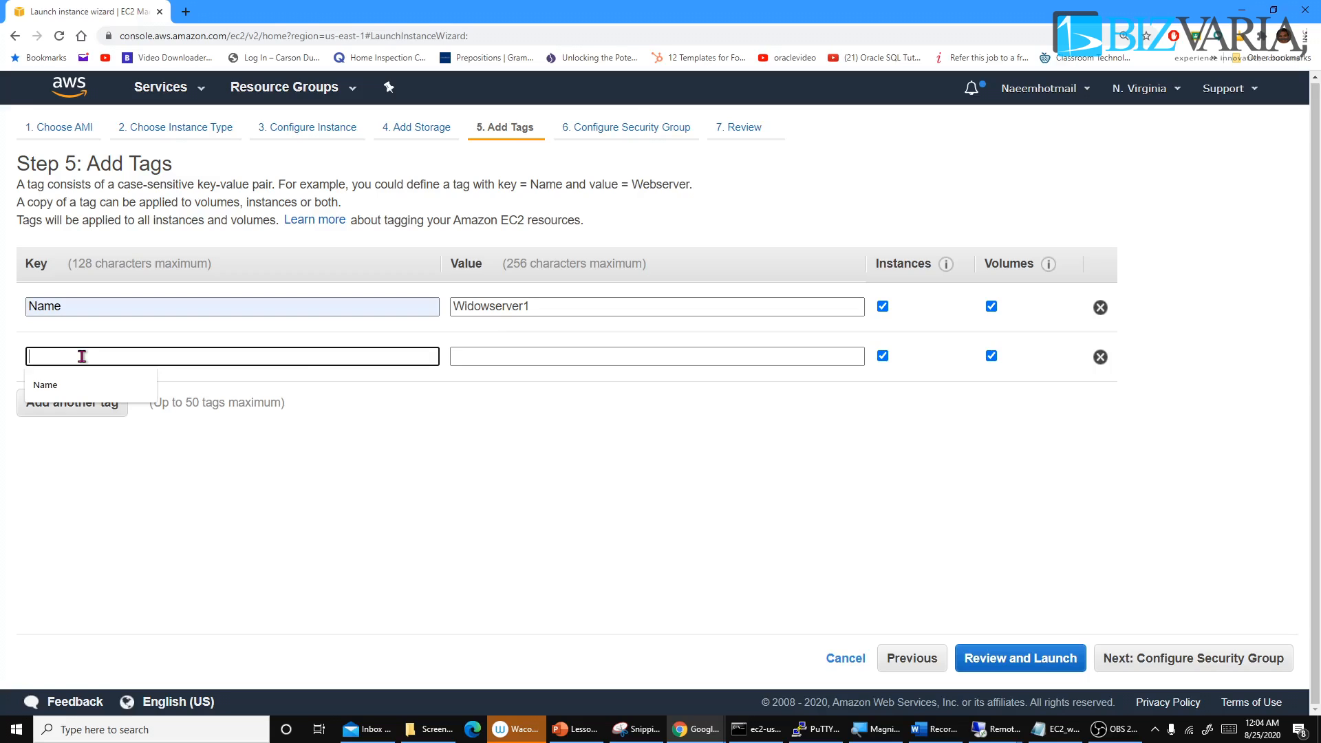
{"action": "type", "text": "Departament"}
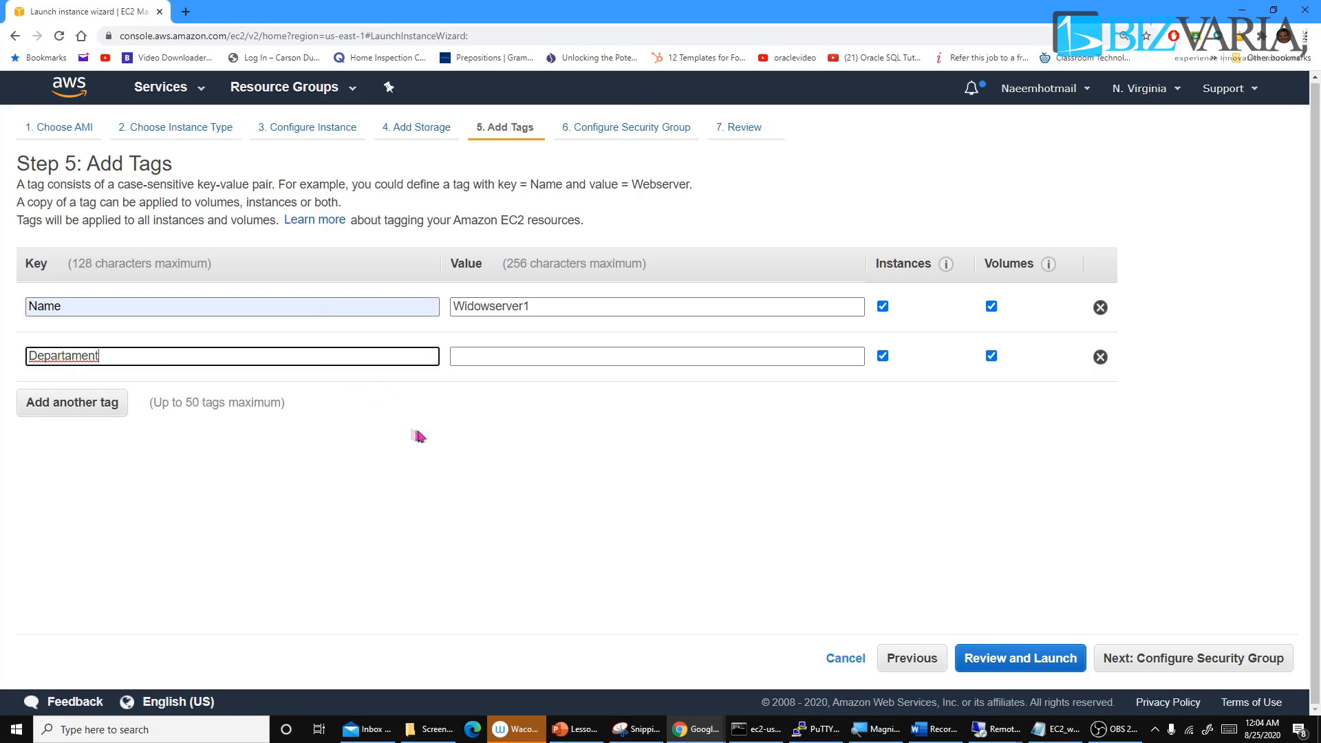
{"action": "right_click", "coordinate": [74, 355]}
{"action": "left_click", "coordinate": [90, 365]}
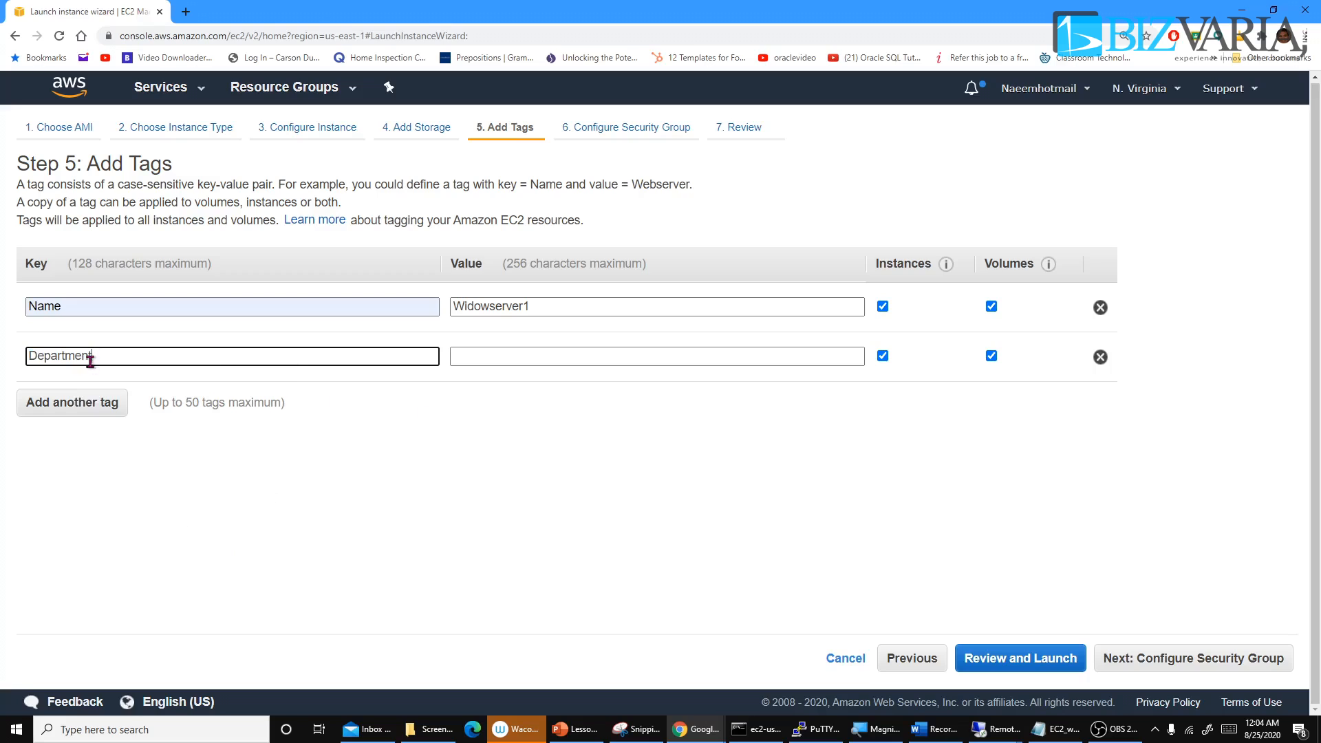
{"action": "left_click", "coordinate": [488, 355]}
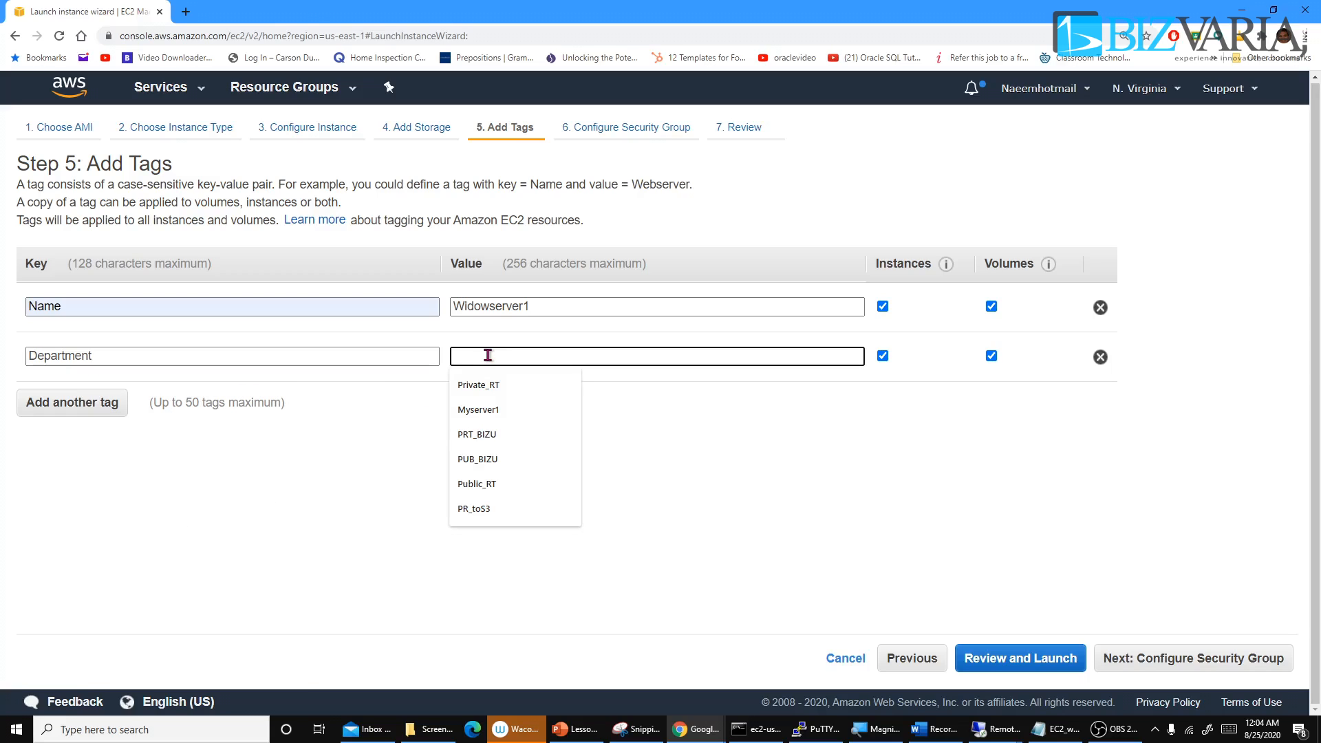
{"action": "type", "text": "H"}
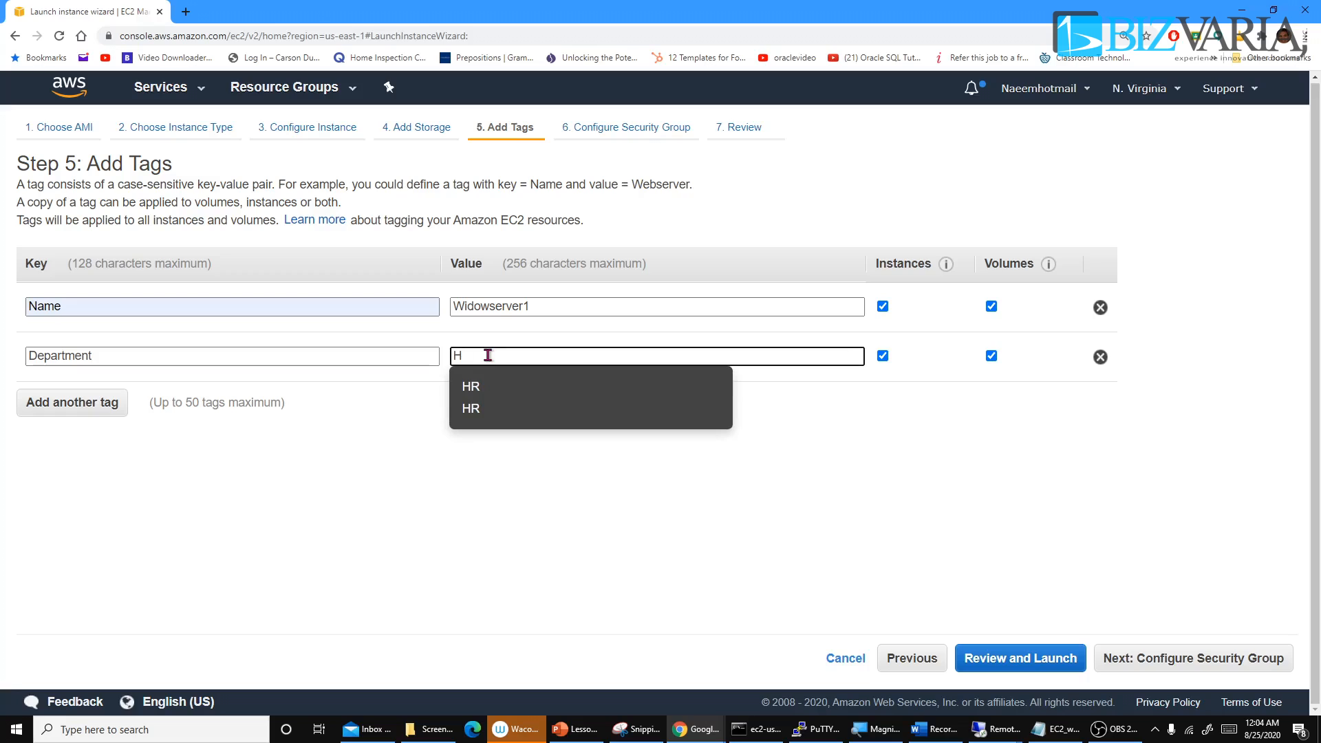
{"action": "type", "text": "R"}
{"action": "left_click", "coordinate": [471, 388]}
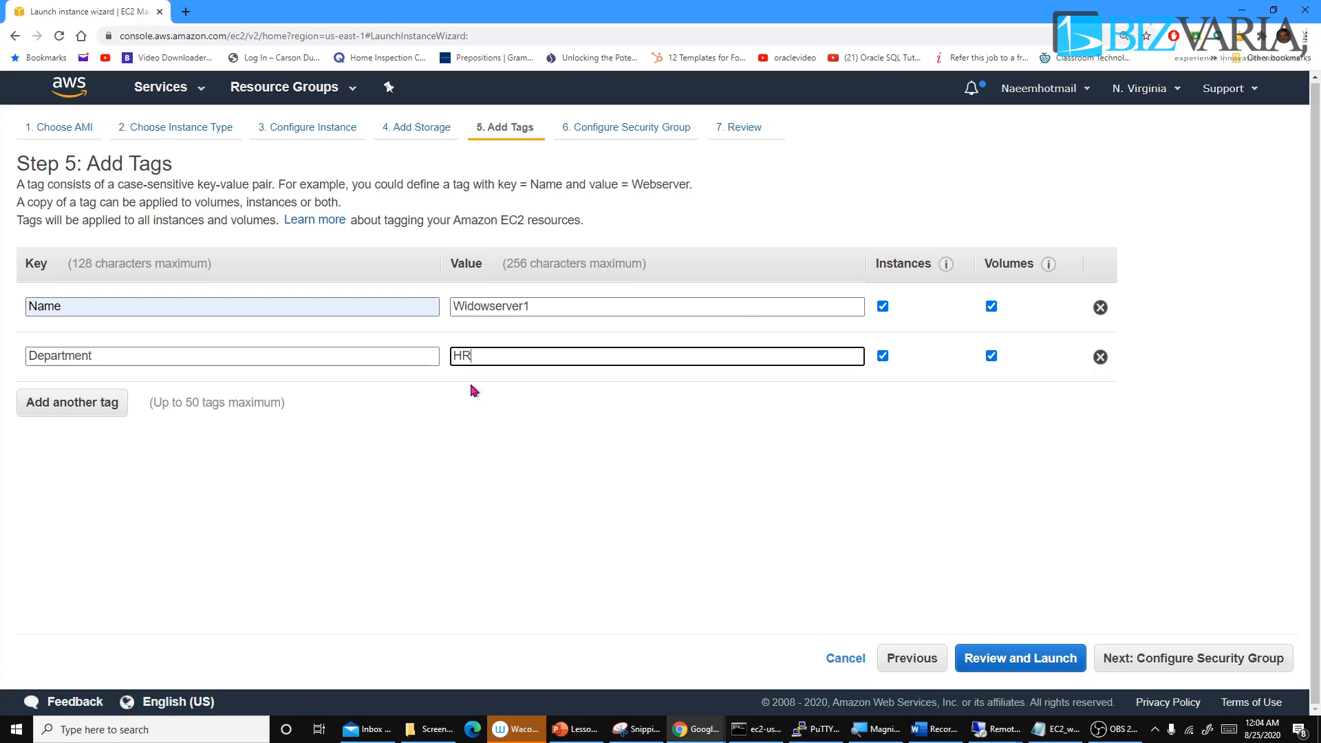
Step: Add a third tag with the key Employee and the employee's full name as value, and continue to the security group settings
{"action": "left_click", "coordinate": [95, 407]}
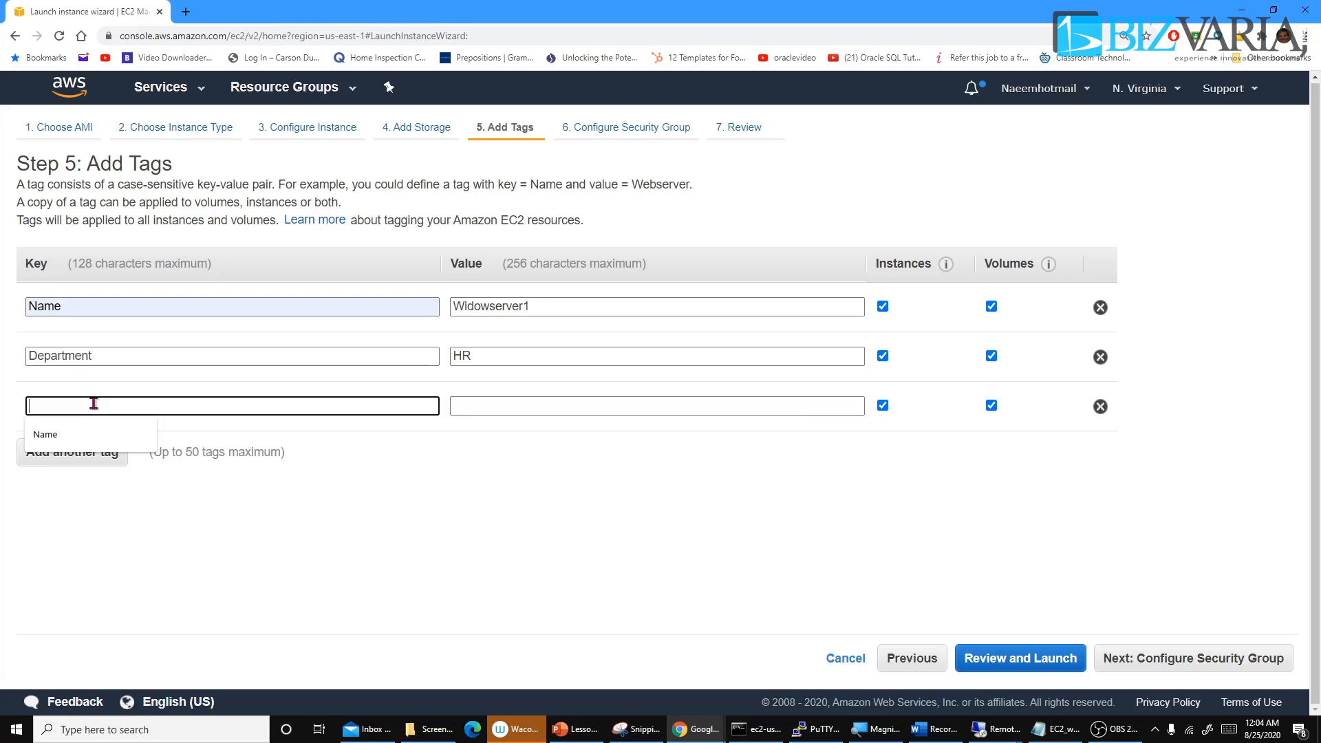
{"action": "type", "text": "Emp"}
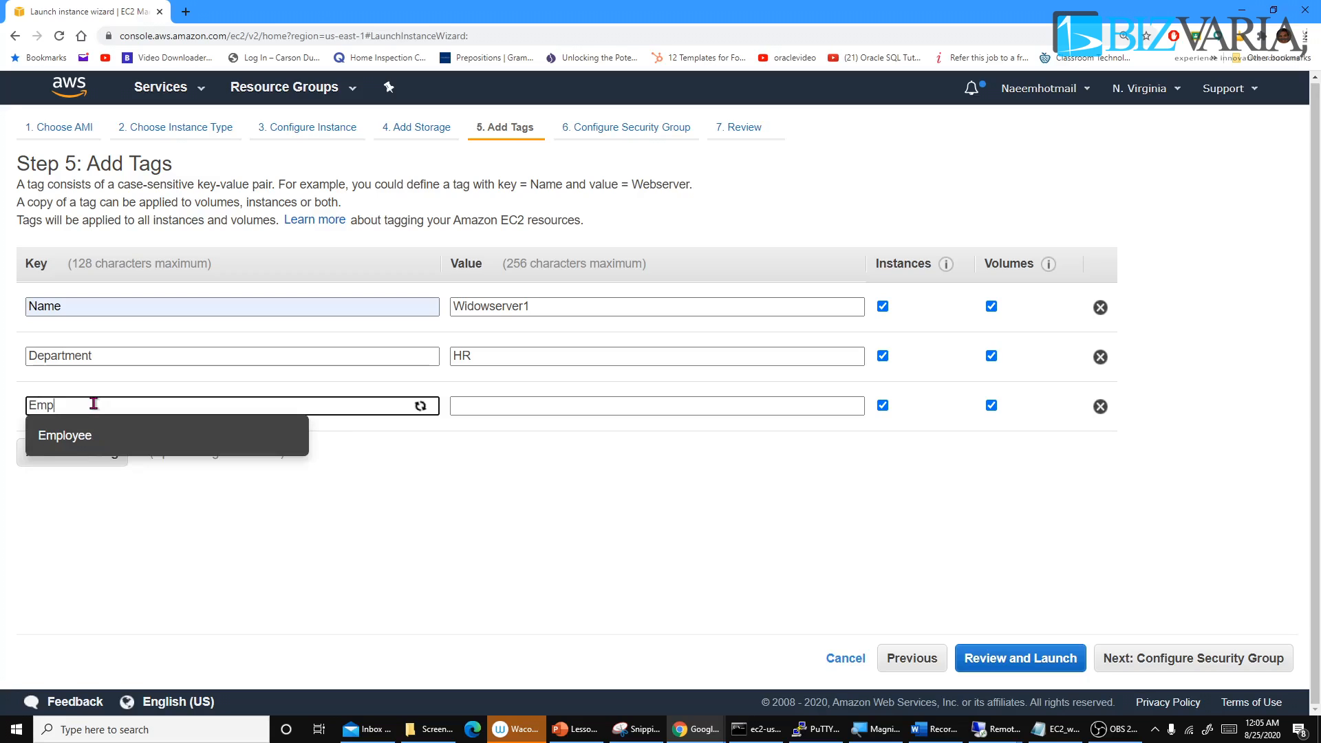
{"action": "type", "text": "loyee"}
{"action": "left_click", "coordinate": [71, 432]}
{"action": "left_click", "coordinate": [491, 406]}
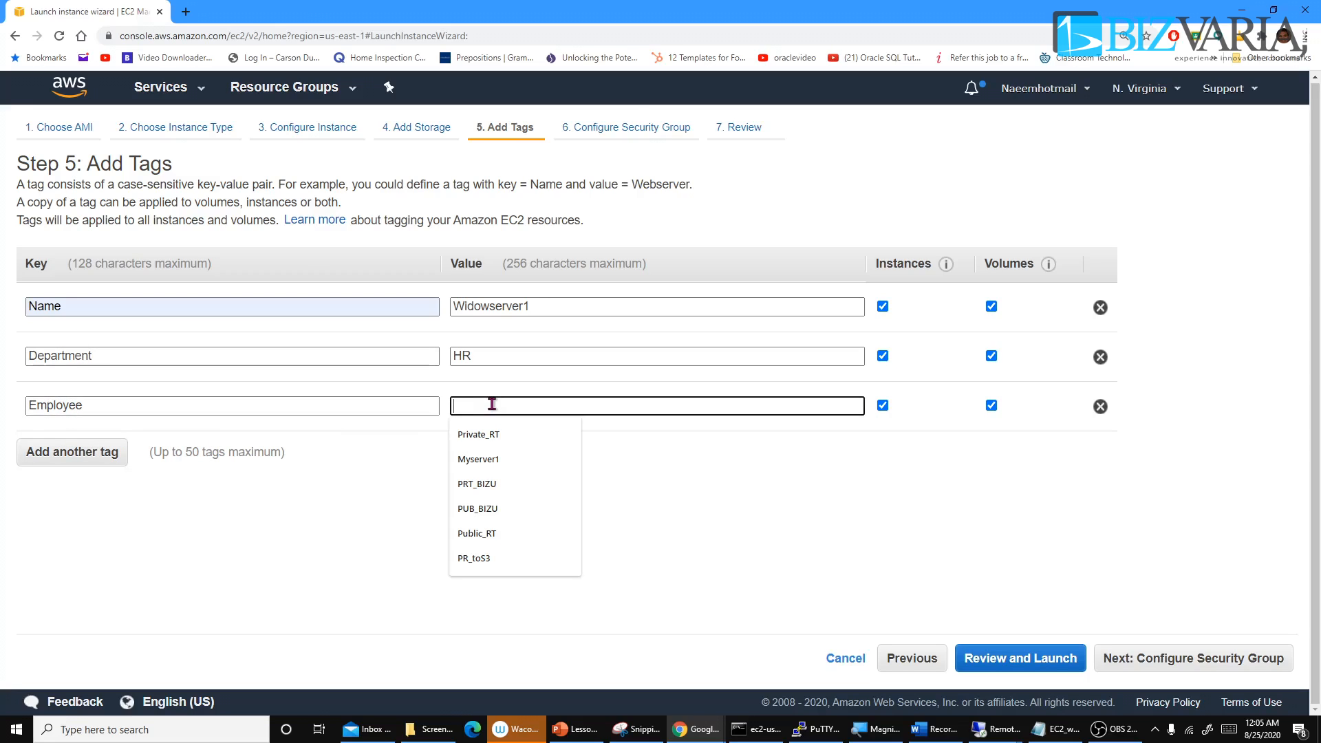
{"action": "type", "text": "N"}
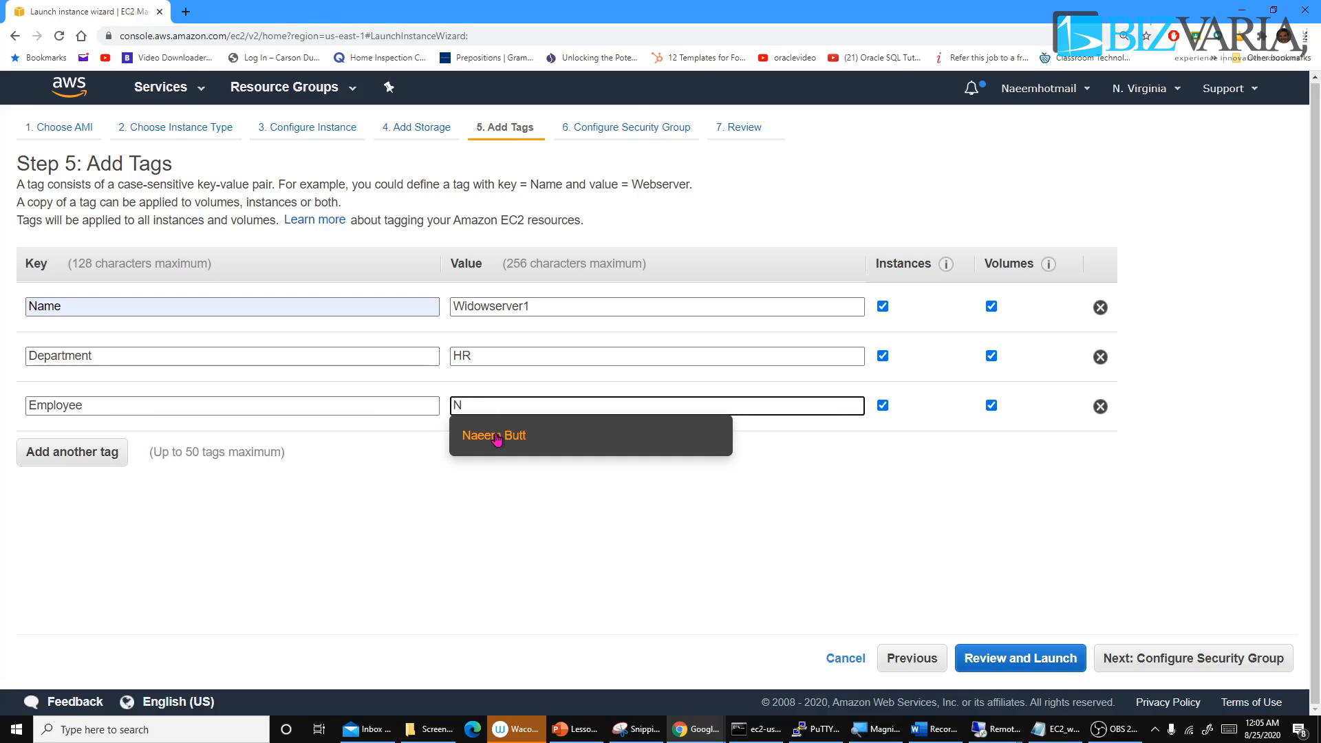
{"action": "left_click", "coordinate": [494, 436]}
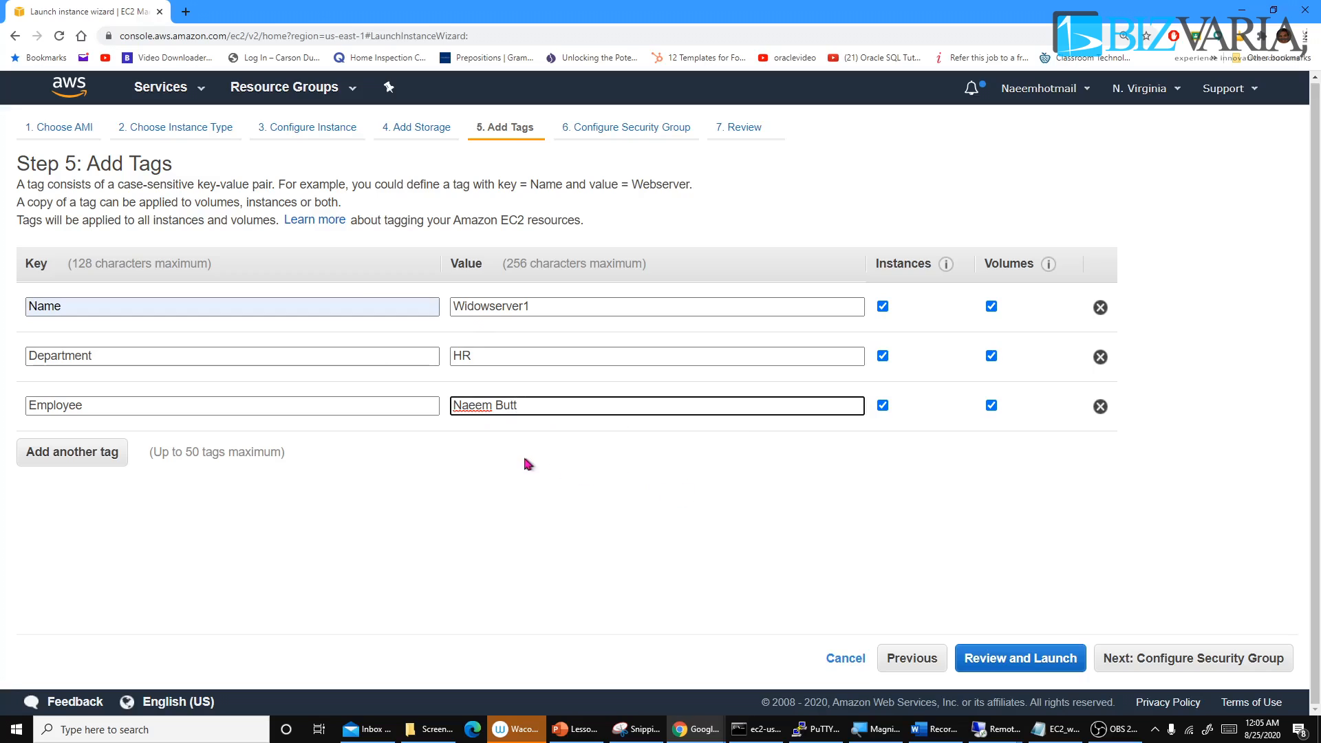
{"action": "left_click", "coordinate": [1112, 666]}
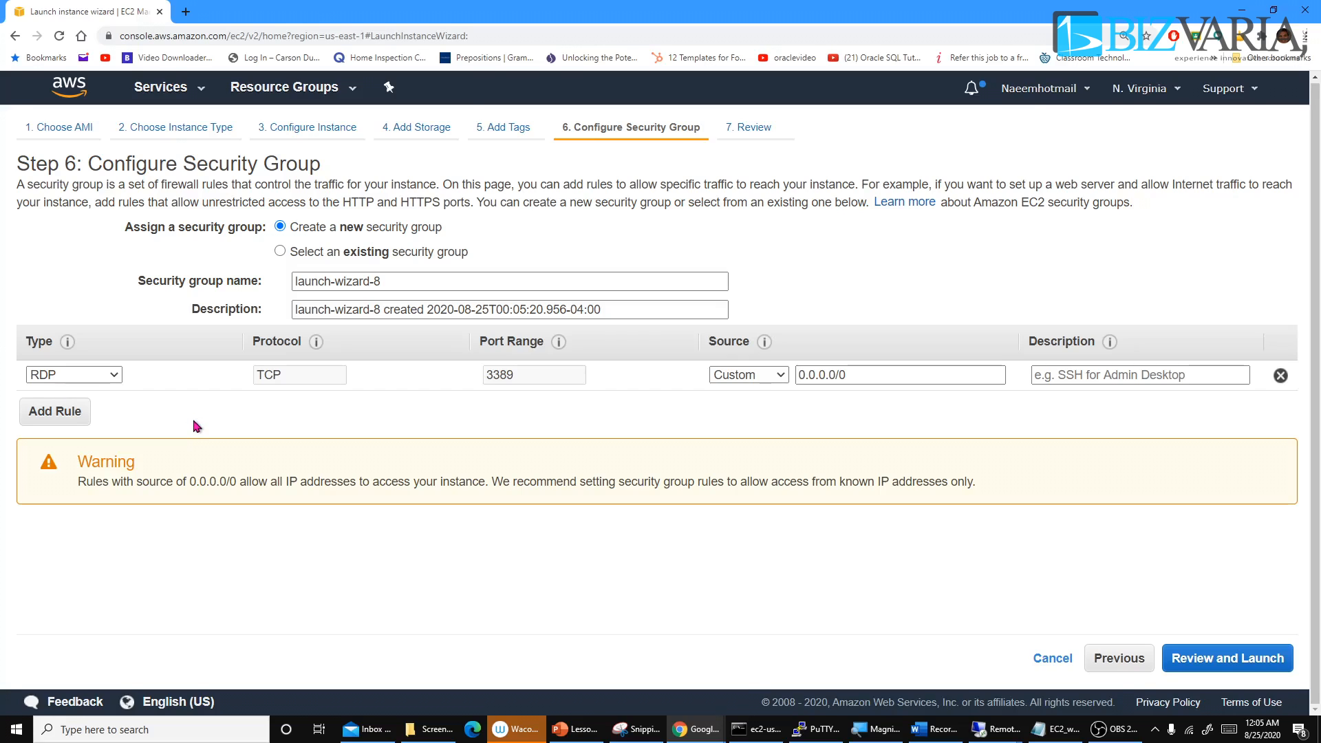
Step: Add an HTTP rule to the new security group below the RDP rule and continue to the launch review
{"action": "left_click", "coordinate": [65, 412]}
{"action": "left_click", "coordinate": [109, 410]}
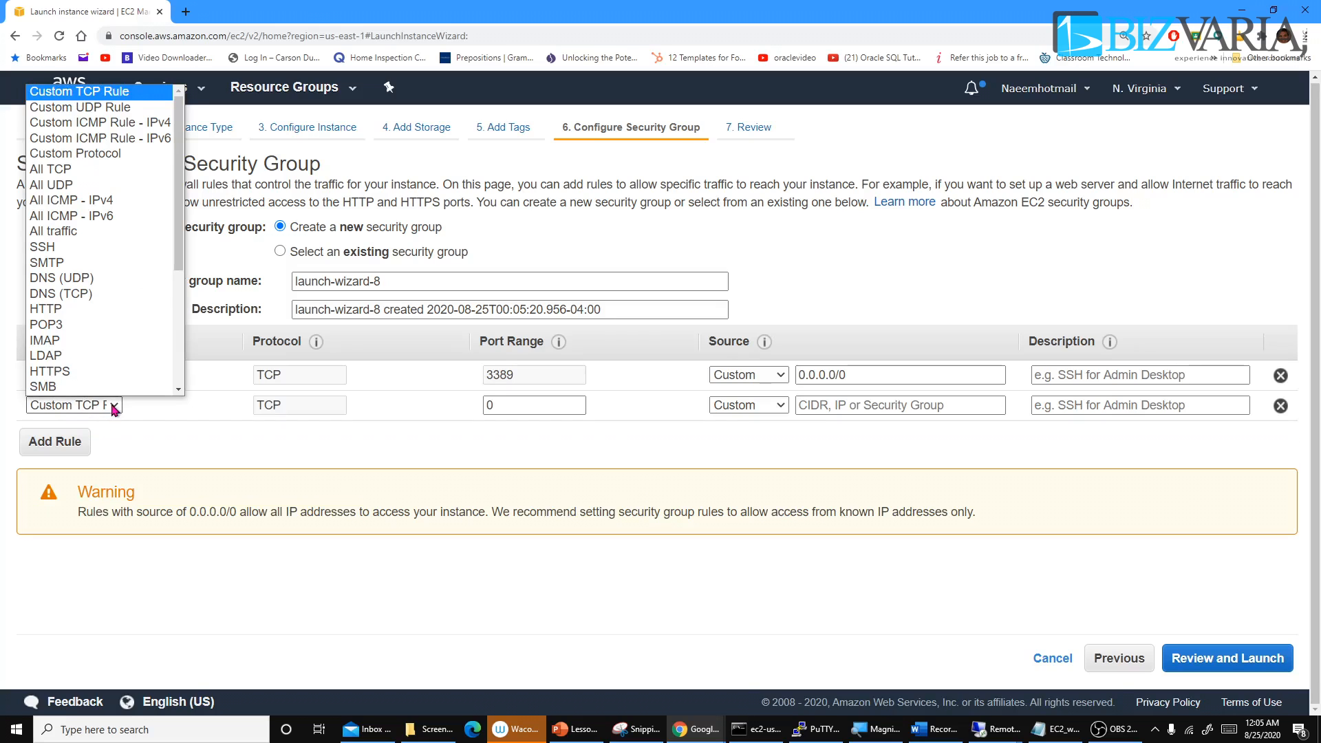
{"action": "scroll", "coordinate": [104, 385], "scroll_direction": "down", "scroll_amount": 1}
{"action": "left_click", "coordinate": [69, 263]}
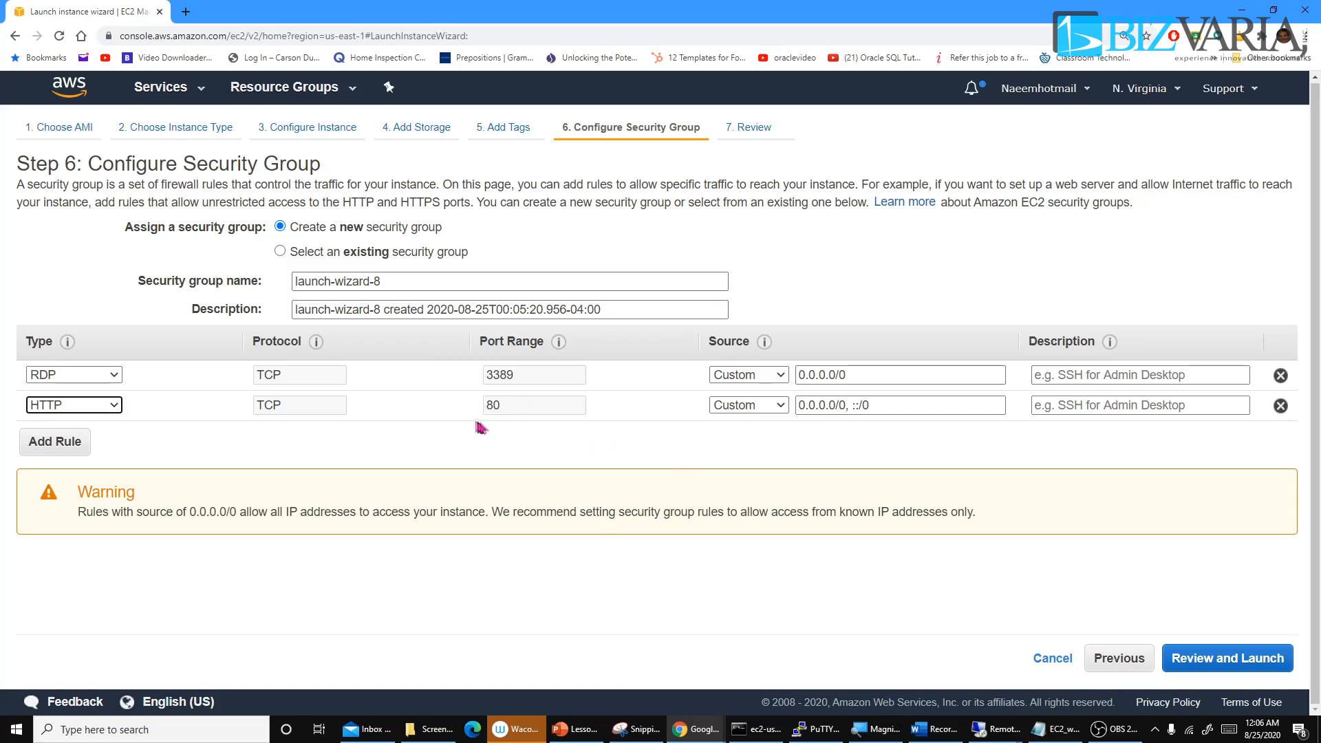
{"action": "left_click", "coordinate": [1175, 671]}
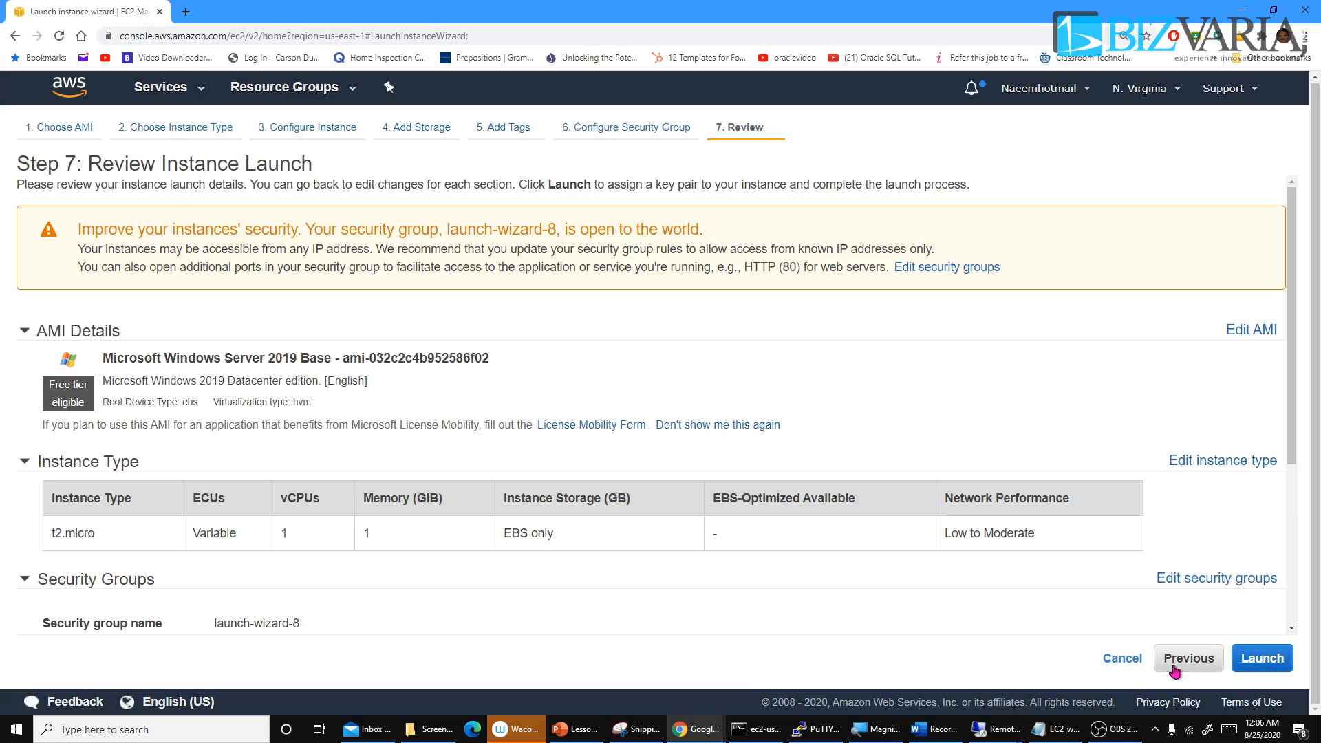
Step: Review the launch summary, expanding the instance details, storage and tags to check the configured settings
{"action": "scroll", "coordinate": [1119, 544], "scroll_direction": "down", "scroll_amount": 4}
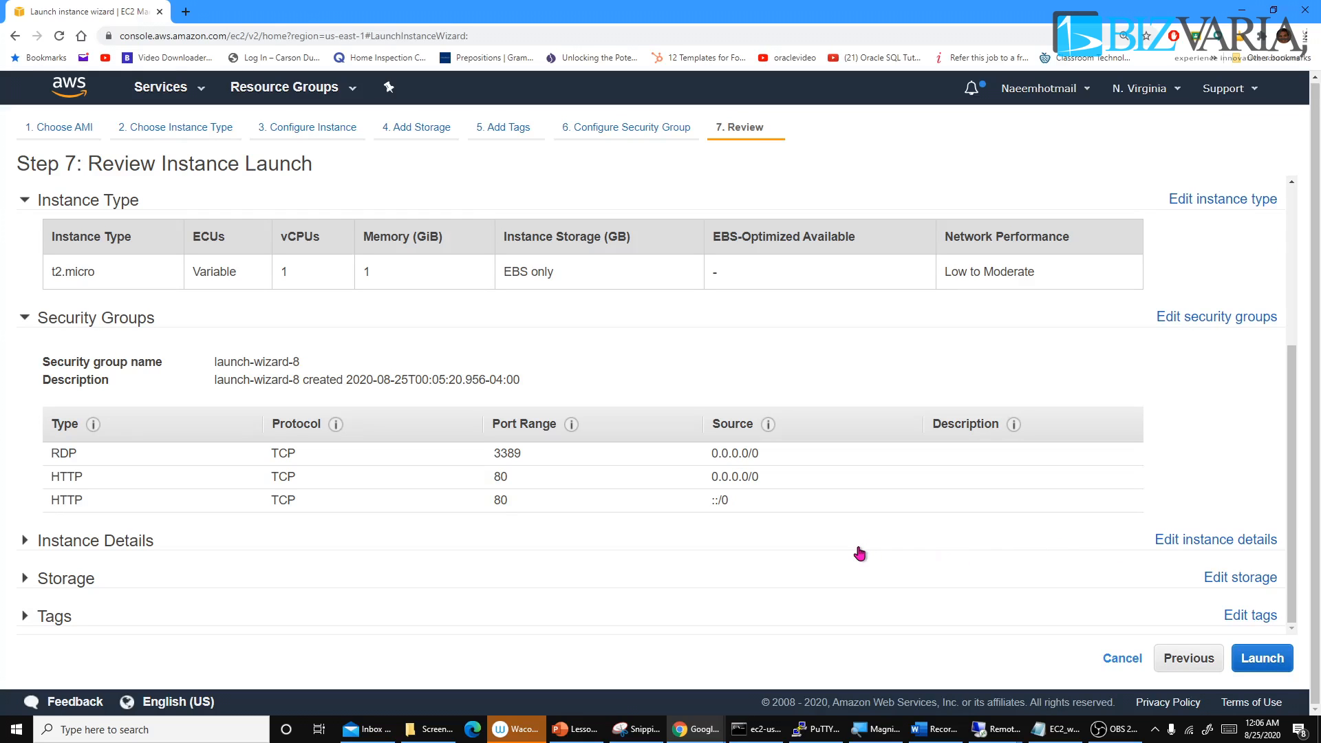
{"action": "left_click", "coordinate": [26, 540]}
{"action": "scroll", "coordinate": [413, 578], "scroll_direction": "down", "scroll_amount": 5}
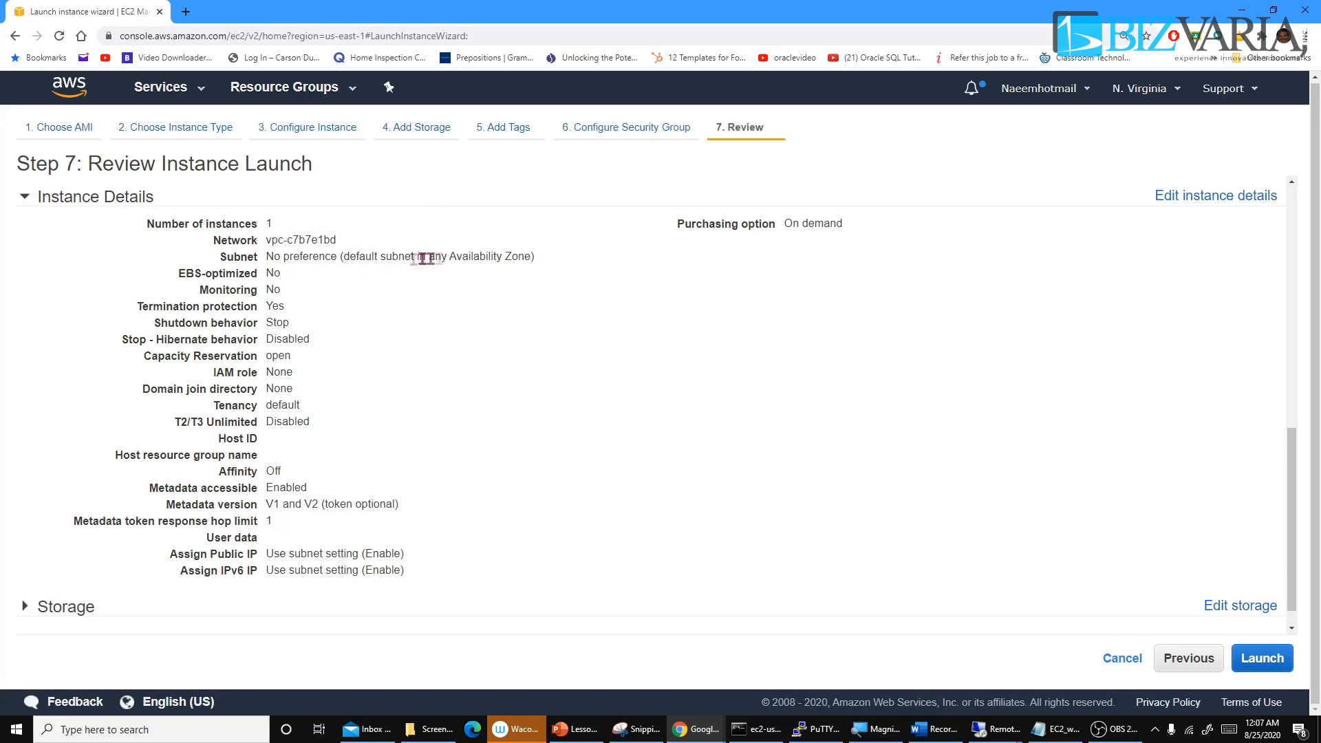
{"action": "scroll", "coordinate": [507, 325], "scroll_direction": "down", "scroll_amount": 1}
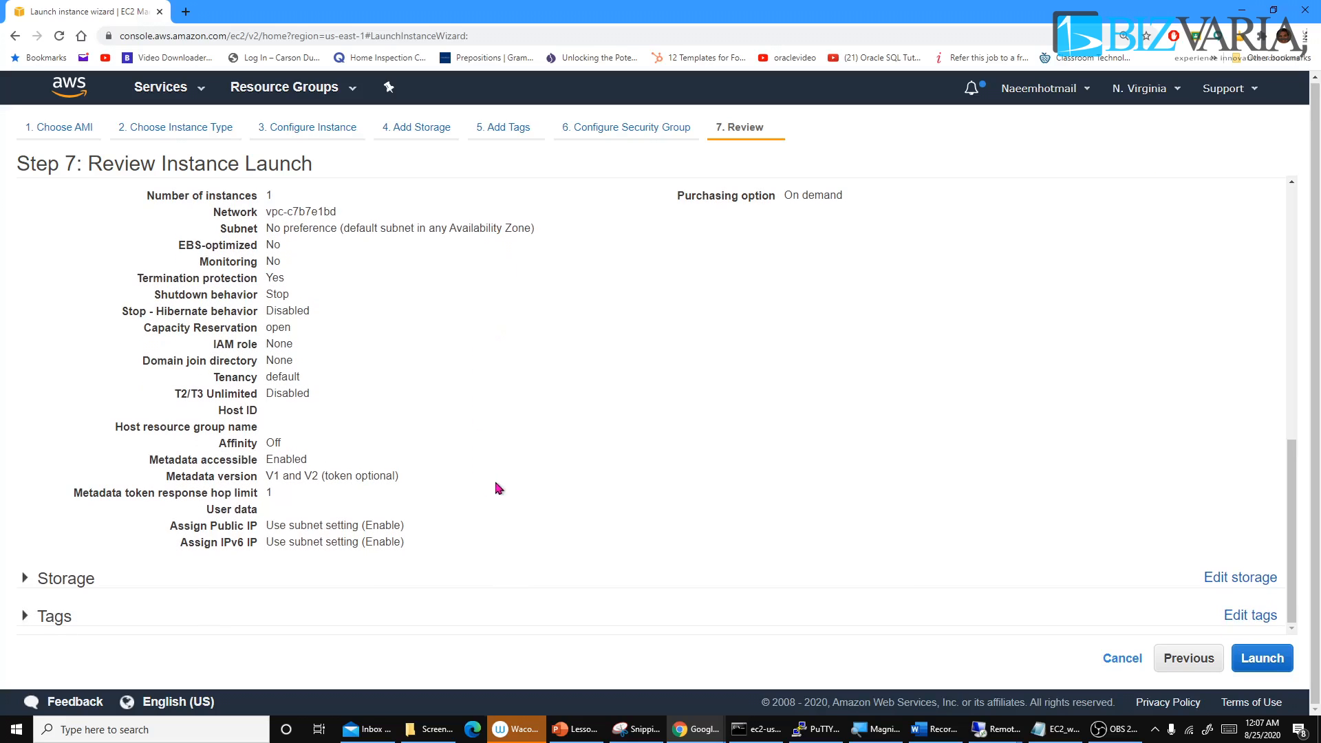
{"action": "left_click", "coordinate": [31, 580]}
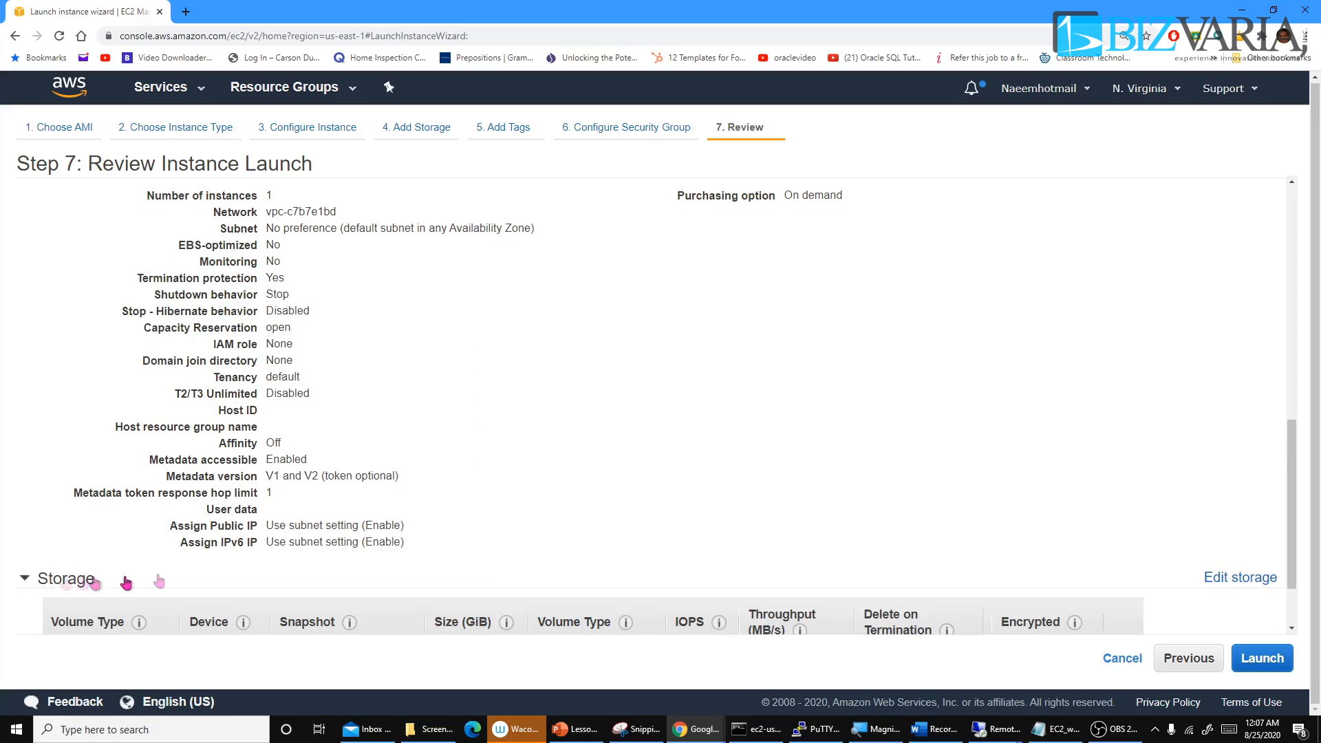
{"action": "scroll", "coordinate": [495, 530], "scroll_direction": "down", "scroll_amount": 3}
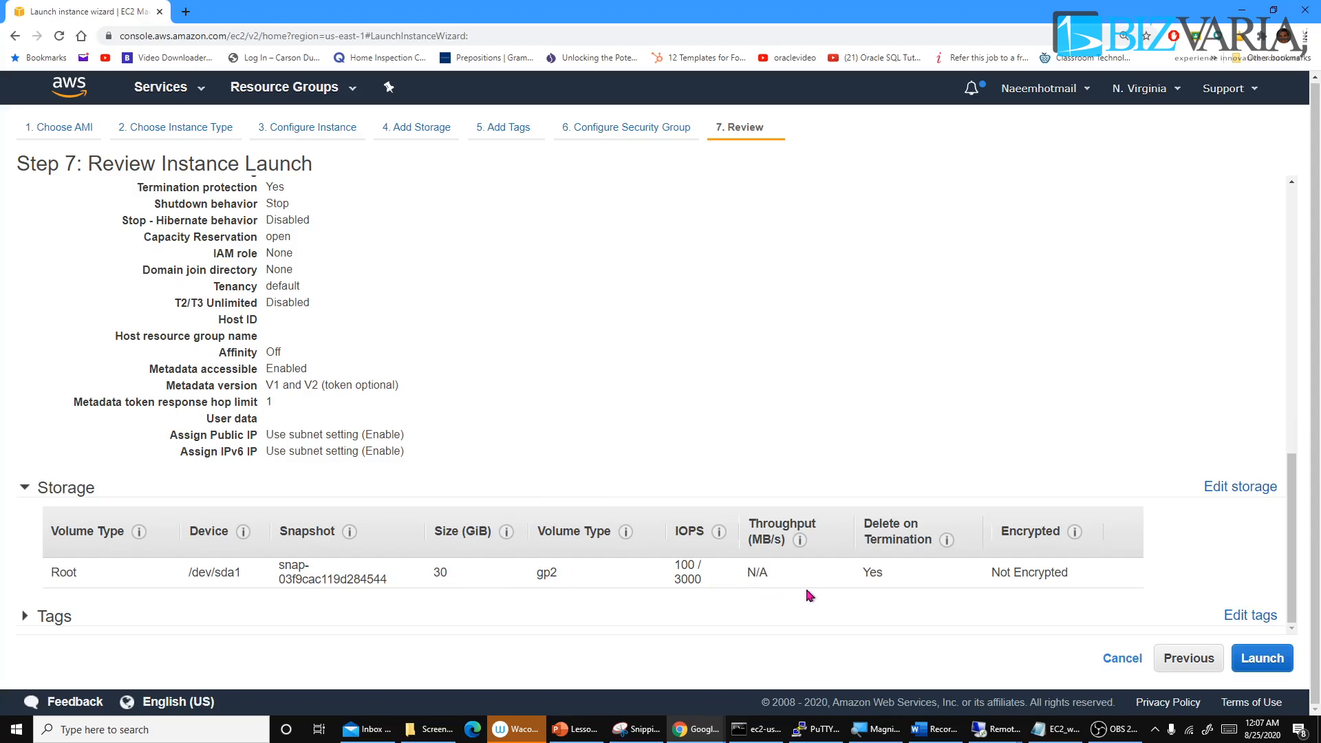
{"action": "left_click", "coordinate": [25, 619]}
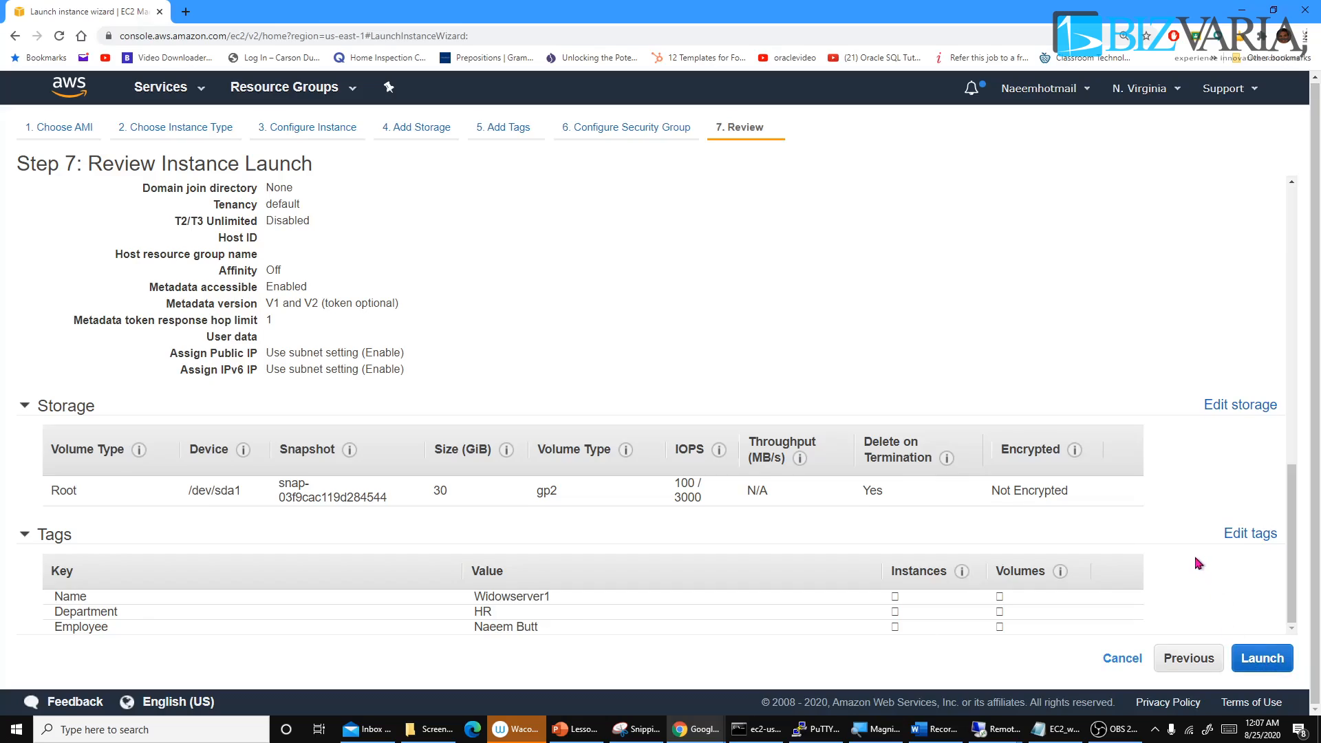
{"action": "scroll", "coordinate": [1196, 558], "scroll_direction": "up", "scroll_amount": 15}
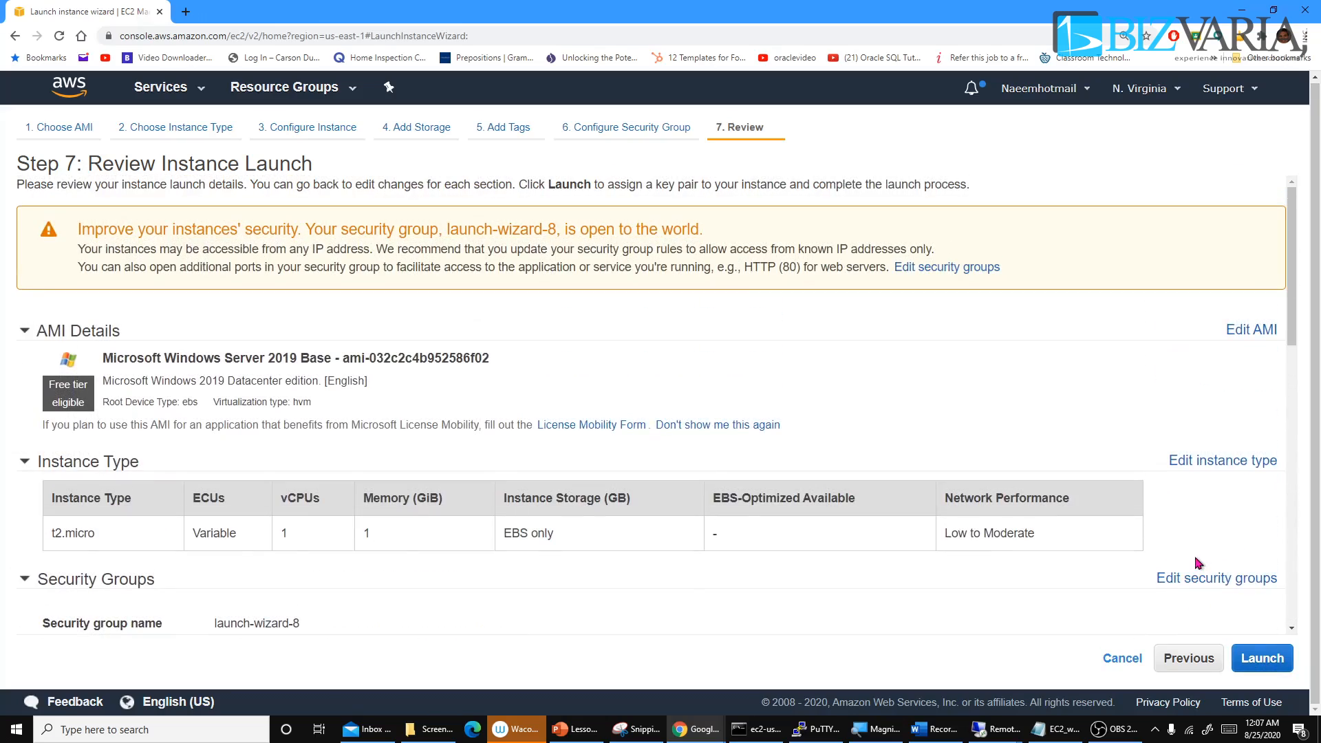
{"action": "scroll", "coordinate": [1196, 563], "scroll_direction": "down", "scroll_amount": 12}
{"action": "scroll", "coordinate": [1196, 563], "scroll_direction": "up", "scroll_amount": 12}
{"action": "scroll", "coordinate": [1196, 559], "scroll_direction": "down", "scroll_amount": 12}
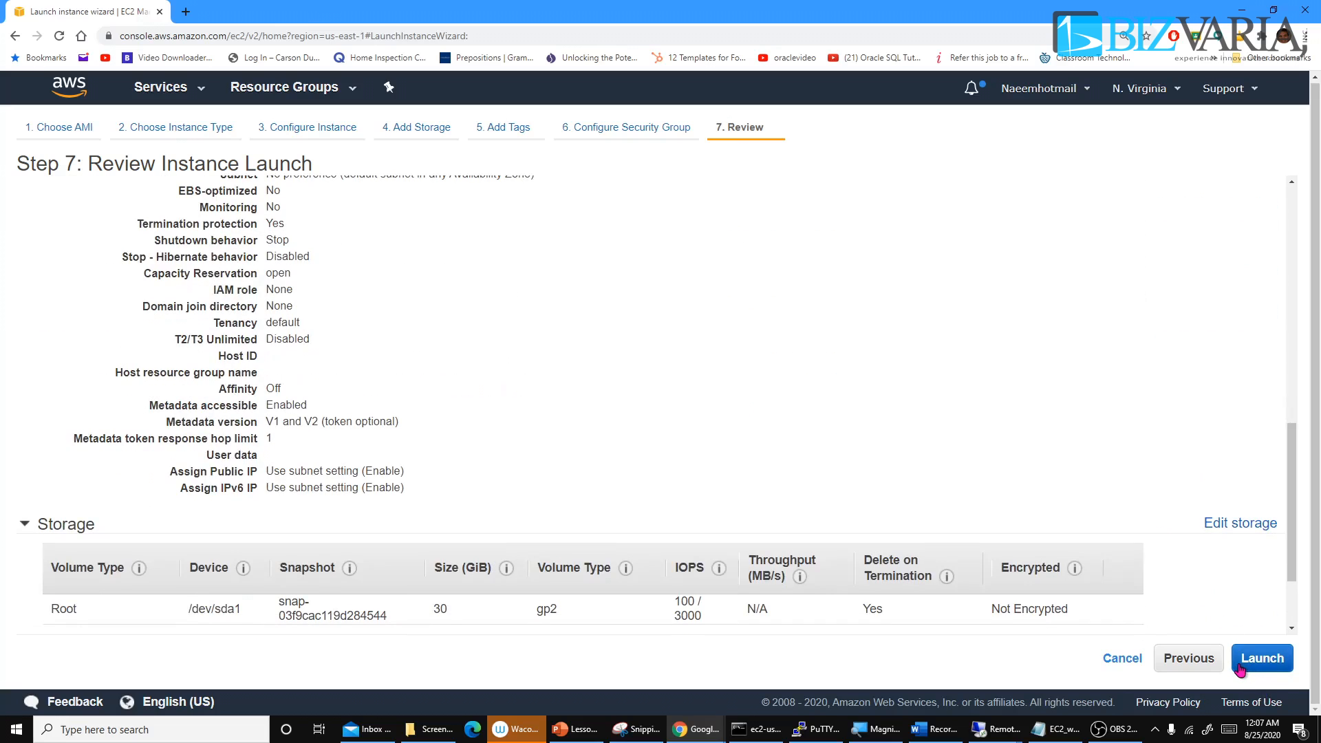
Step: Proceed to launch, choose to create a new key pair named N_KEY2, and download its private key file
{"action": "left_click", "coordinate": [1262, 659]}
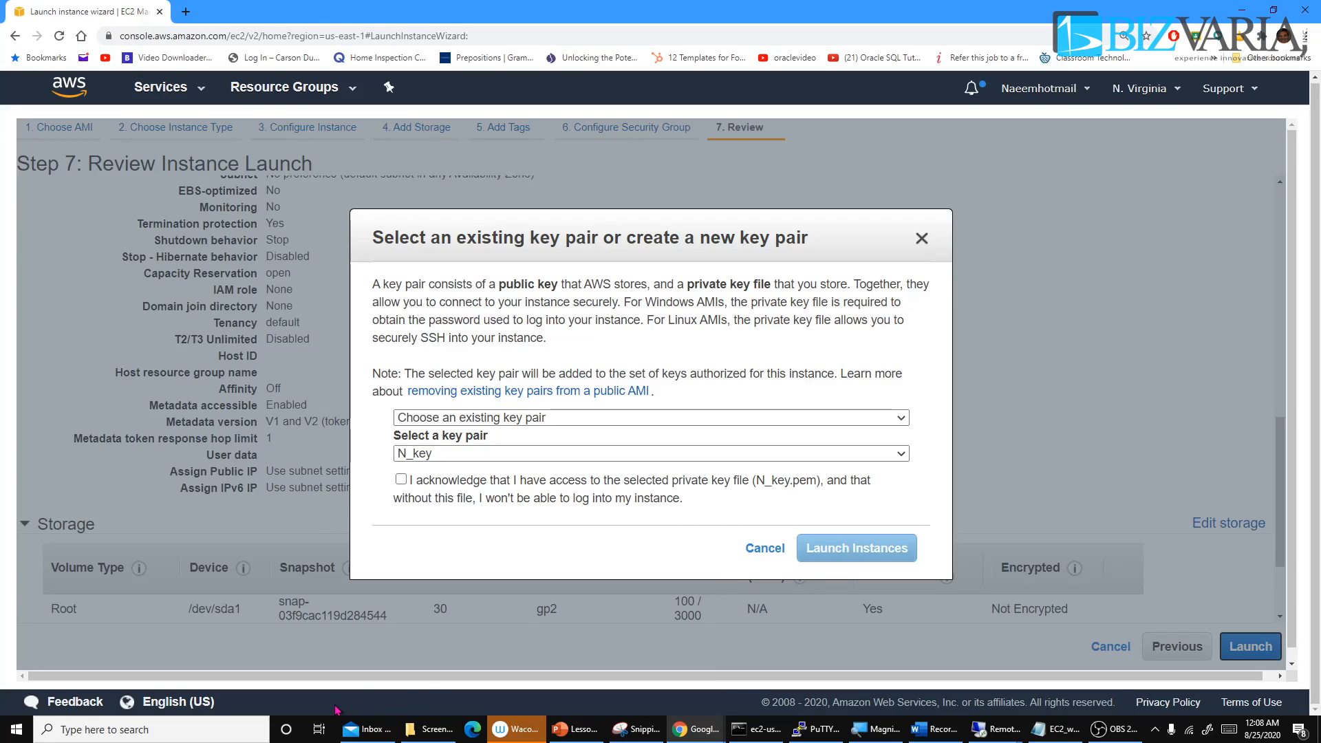
{"action": "left_click", "coordinate": [903, 421]}
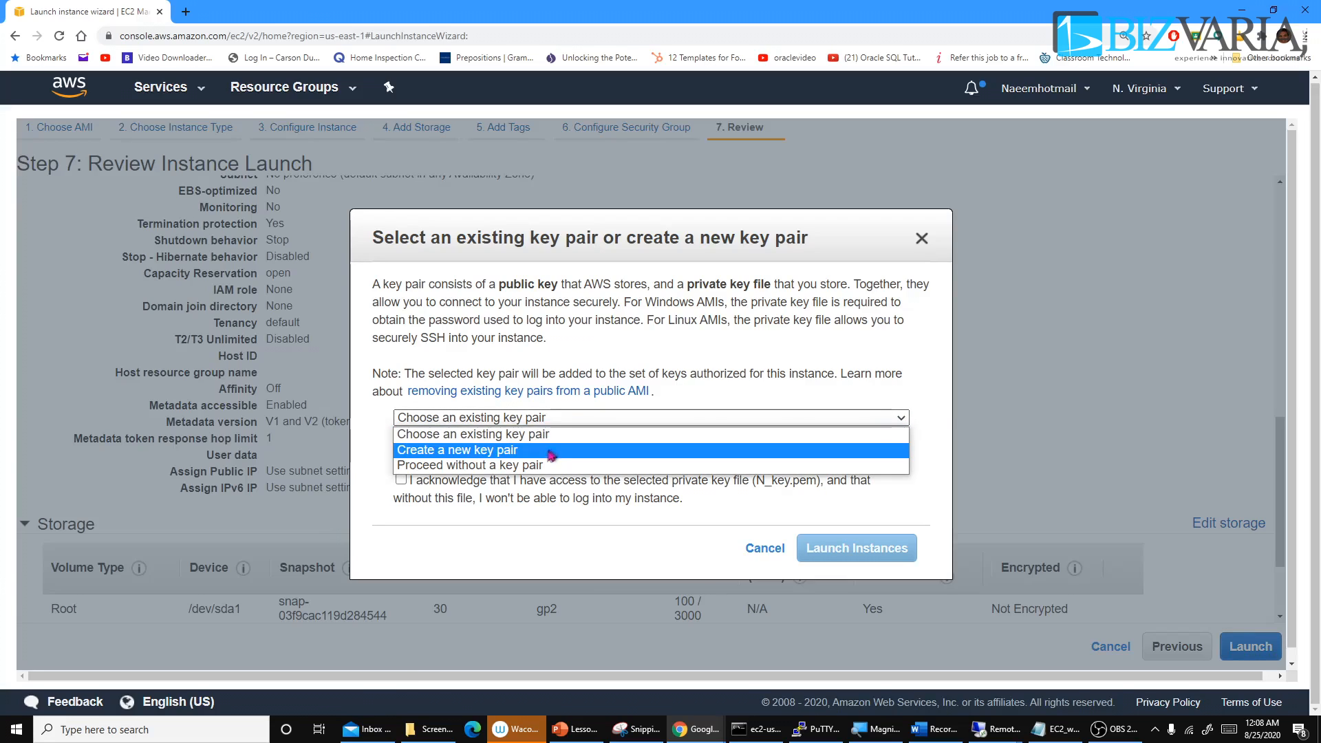
{"action": "left_click", "coordinate": [502, 453]}
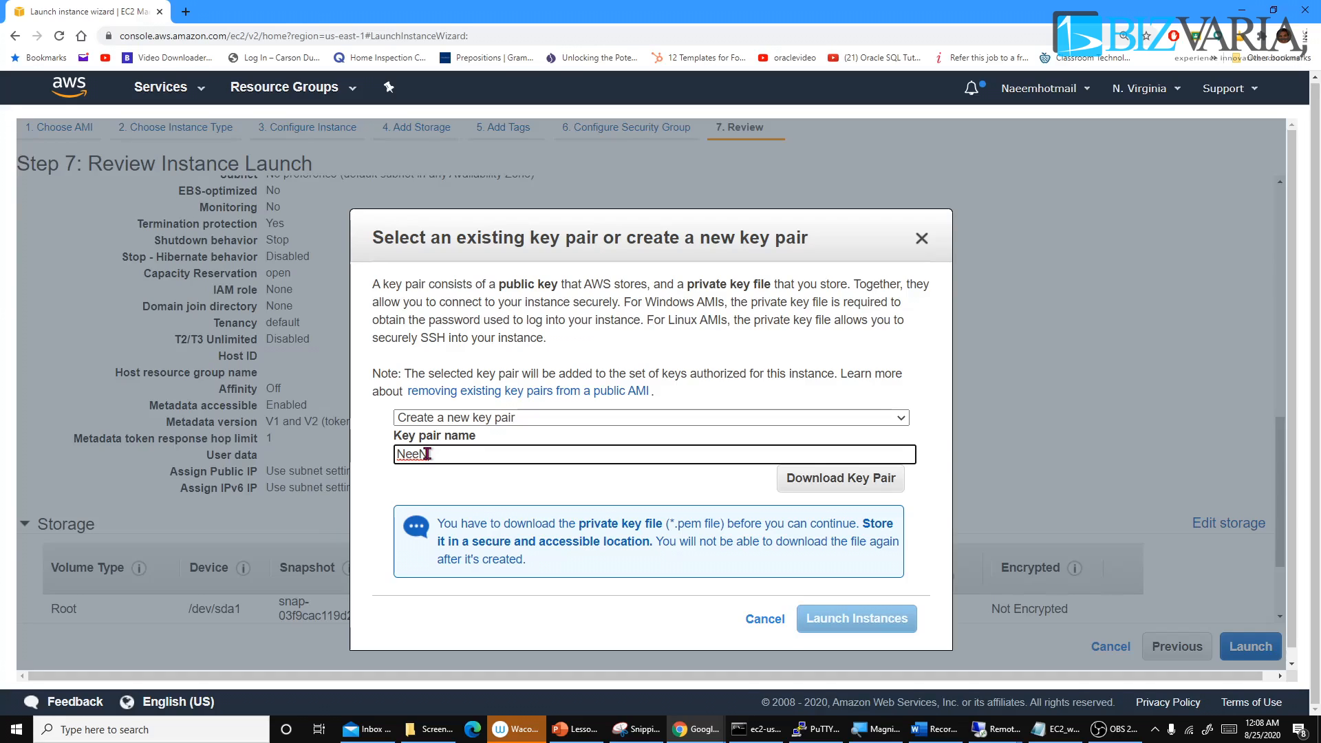
{"action": "type", "text": "KEY"}
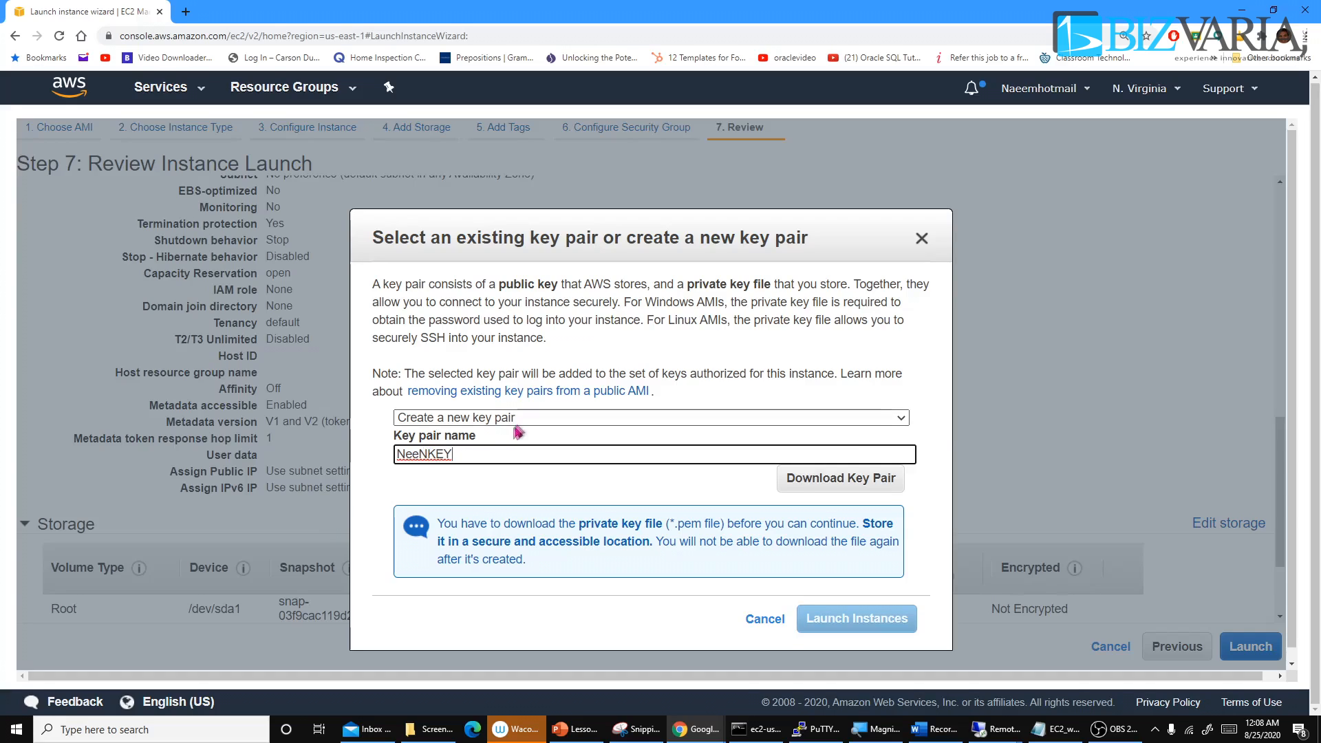
{"action": "key", "text": "BackSpace"}
{"action": "key", "text": "BackSpace"}
{"action": "key", "text": "BackSpace"}
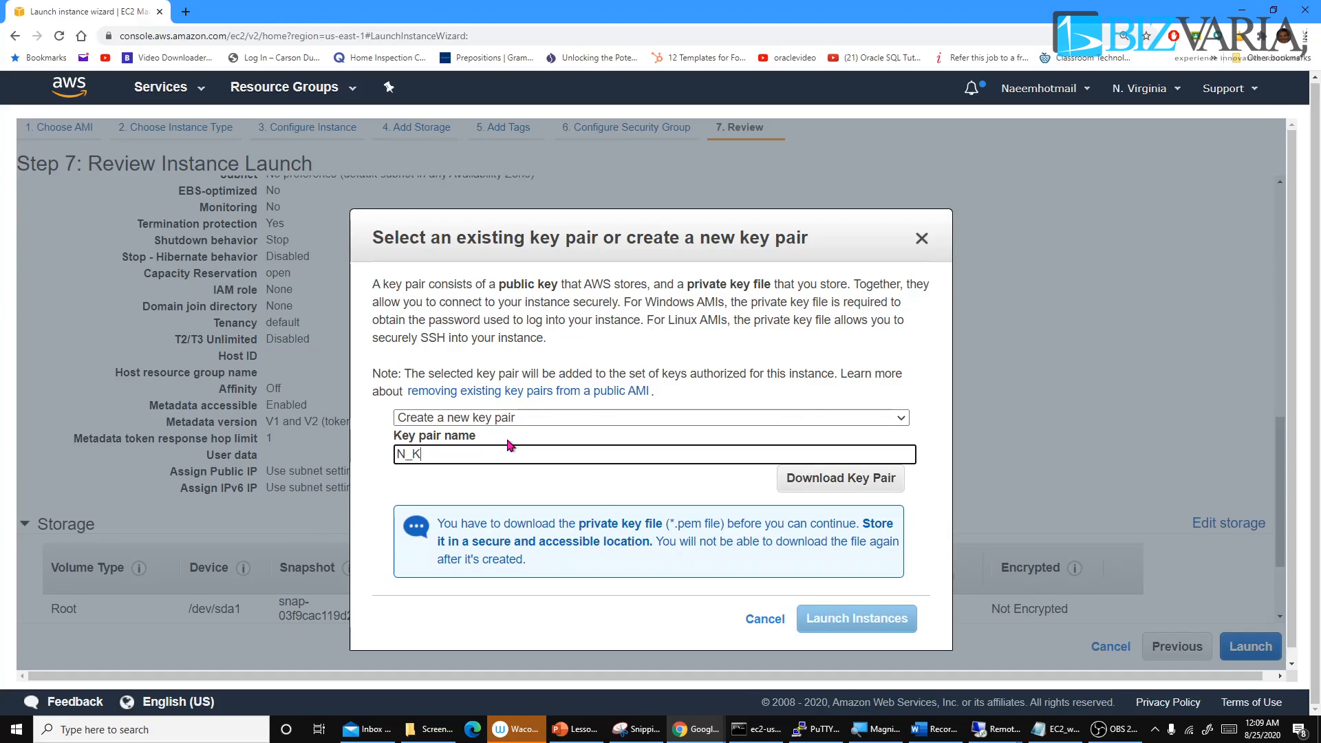
{"action": "type", "text": "@"}
{"action": "key", "text": "BackSpace"}
{"action": "left_click", "coordinate": [786, 489]}
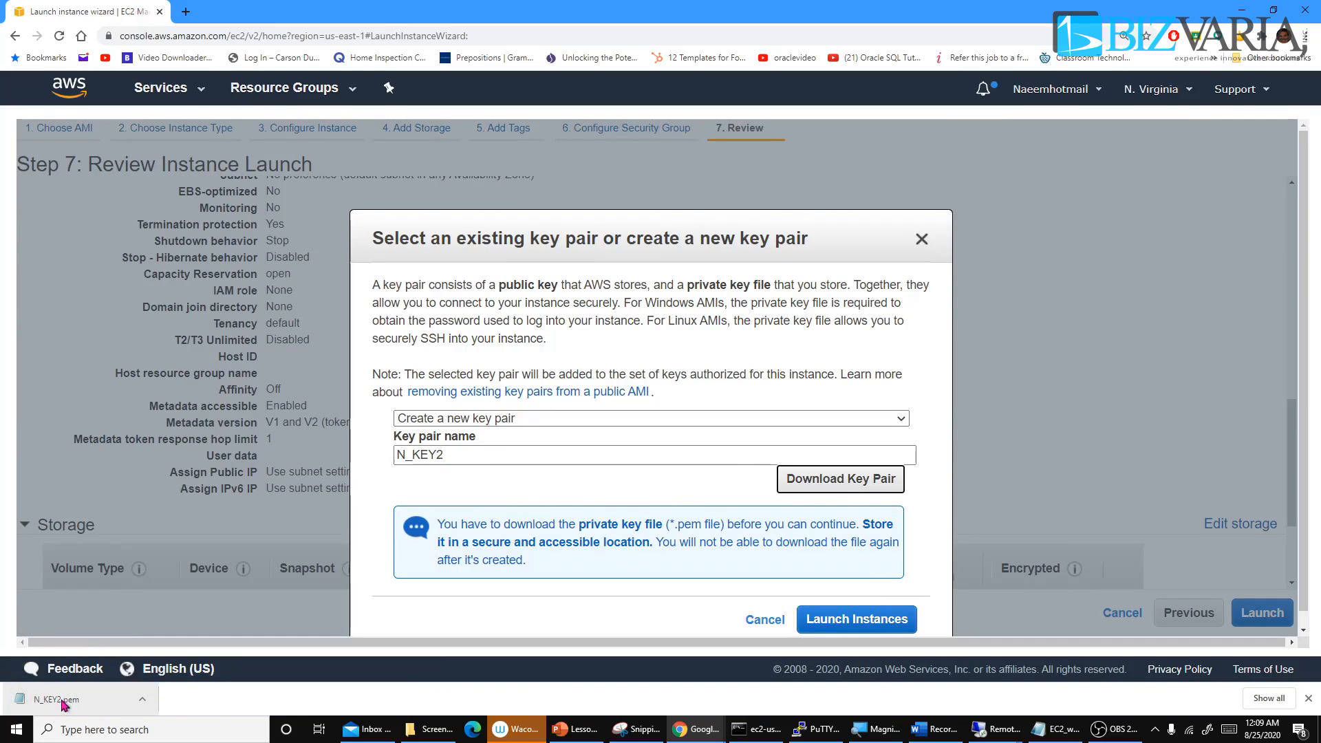
Step: Open the downloaded N_KEY2.pem file to view the private key's contents, and close it again
{"action": "left_click", "coordinate": [142, 705]}
{"action": "left_click", "coordinate": [168, 618]}
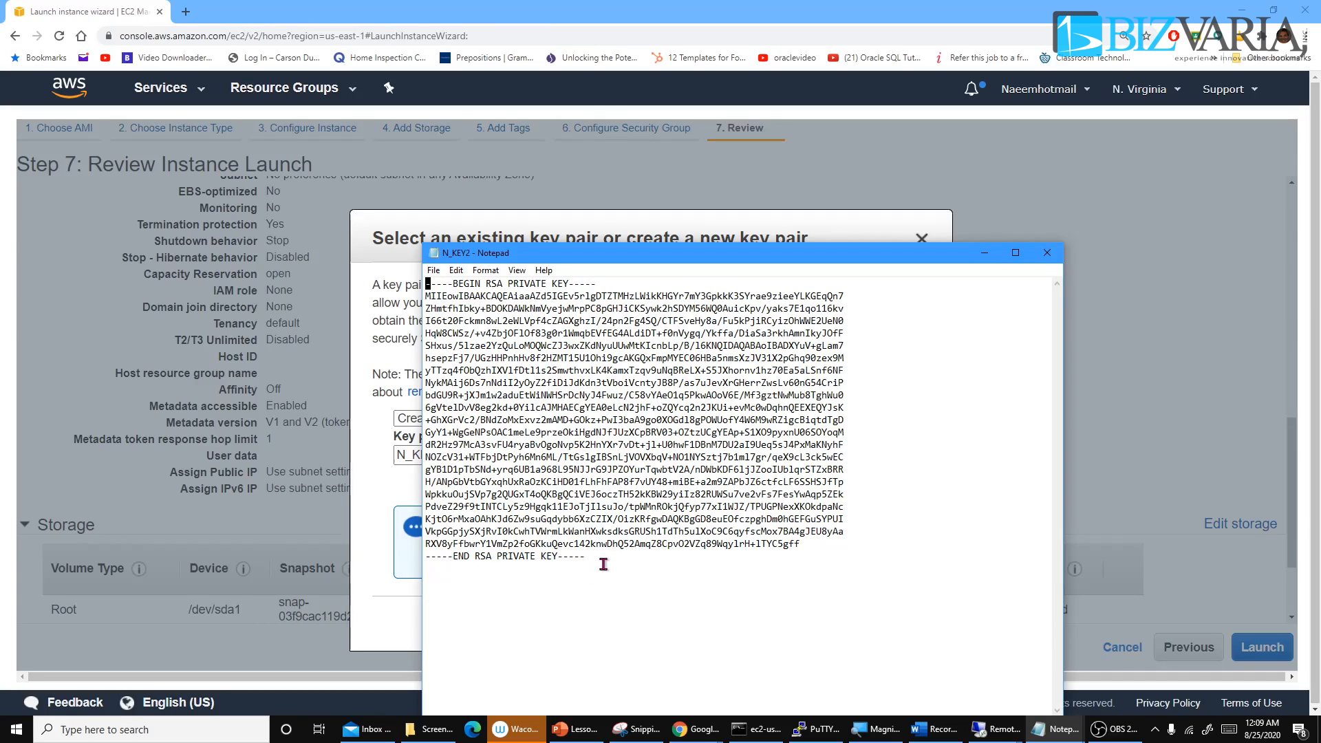
{"action": "left_click", "coordinate": [1045, 255]}
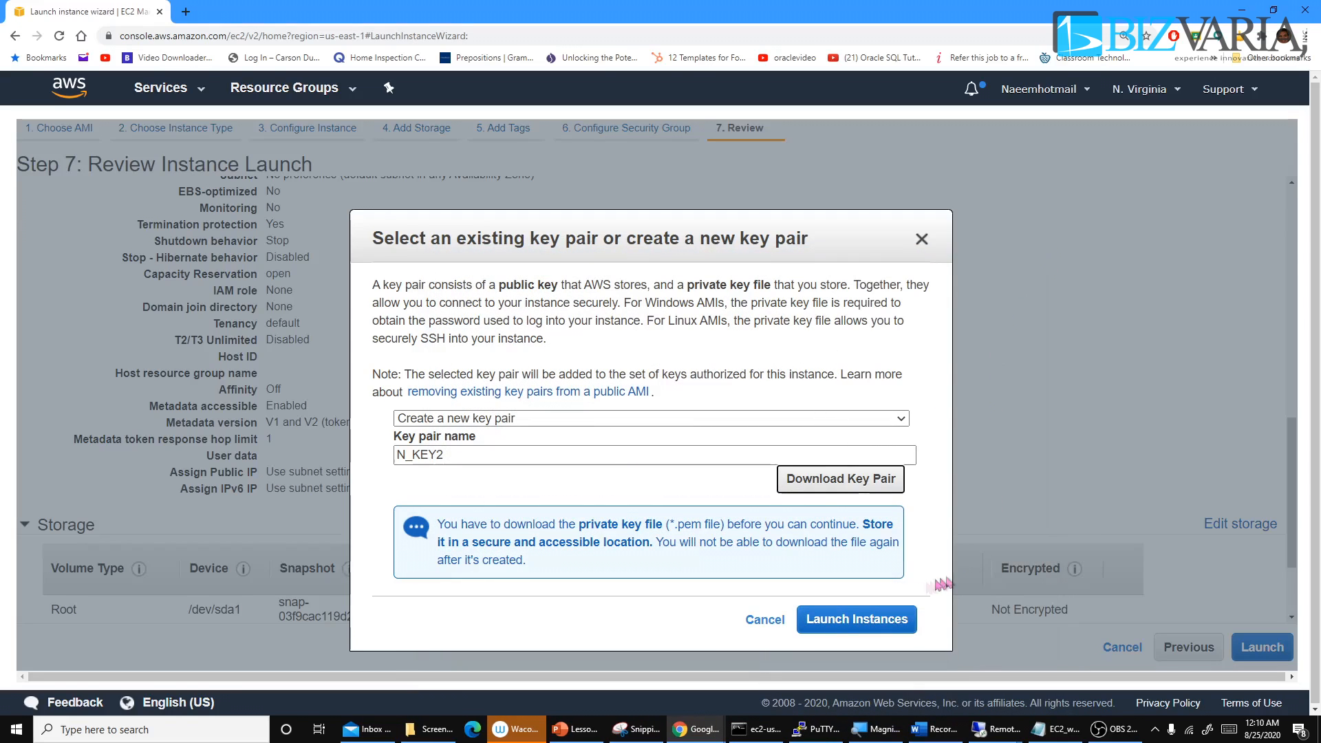
Step: Launch the instance with the new key pair and open the list of instances
{"action": "left_click", "coordinate": [807, 623]}
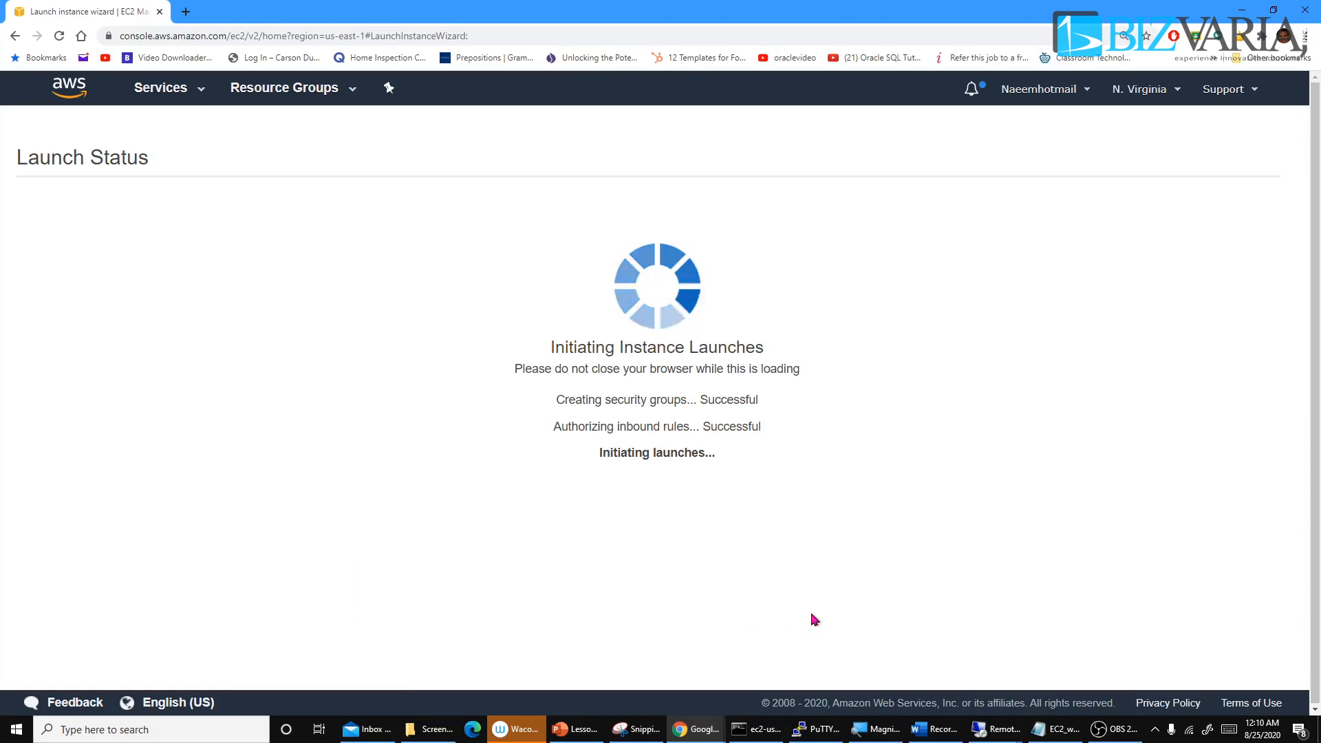
{"action": "scroll", "coordinate": [819, 564], "scroll_direction": "down", "scroll_amount": 2}
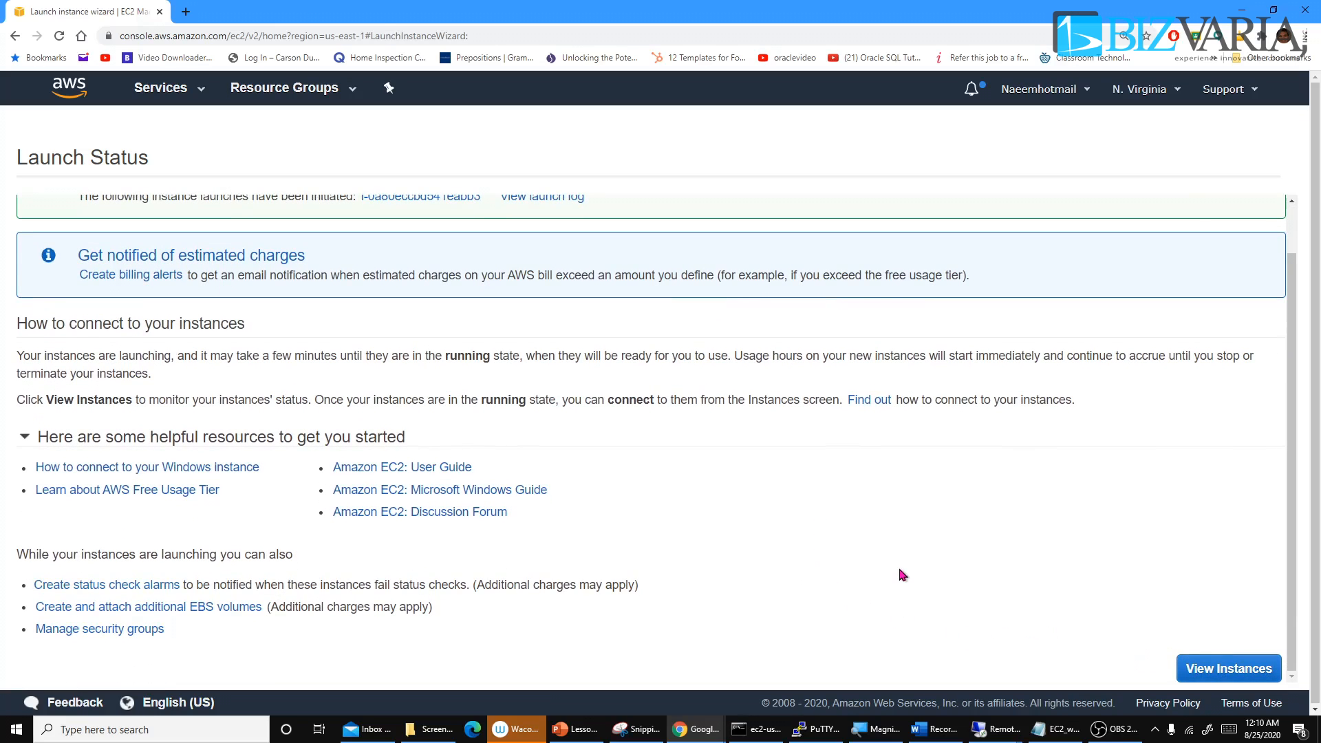
{"action": "left_click", "coordinate": [1189, 677]}
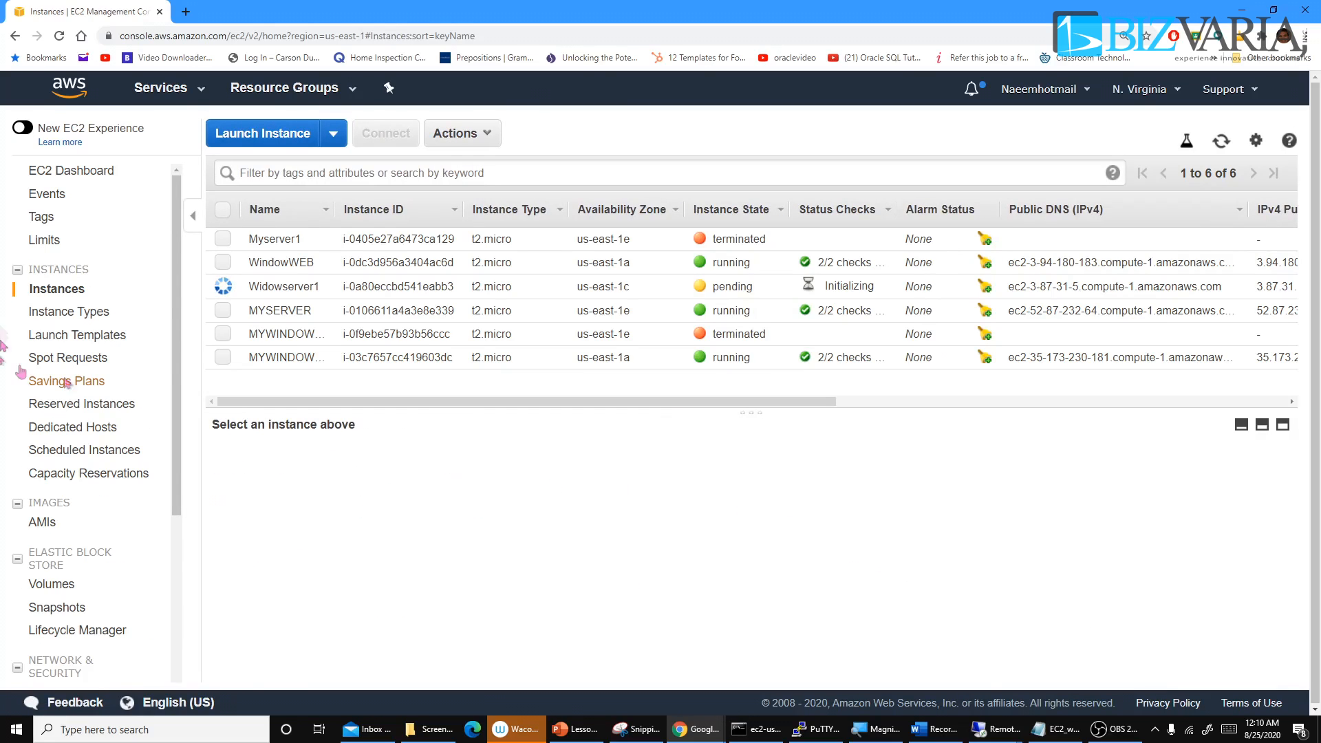
Step: Refresh the instances list to check the state of the Widowserver1 instance
{"action": "mouse_move", "coordinate": [264, 283]}
{"action": "left_click", "coordinate": [1220, 142]}
{"action": "left_click", "coordinate": [1222, 143]}
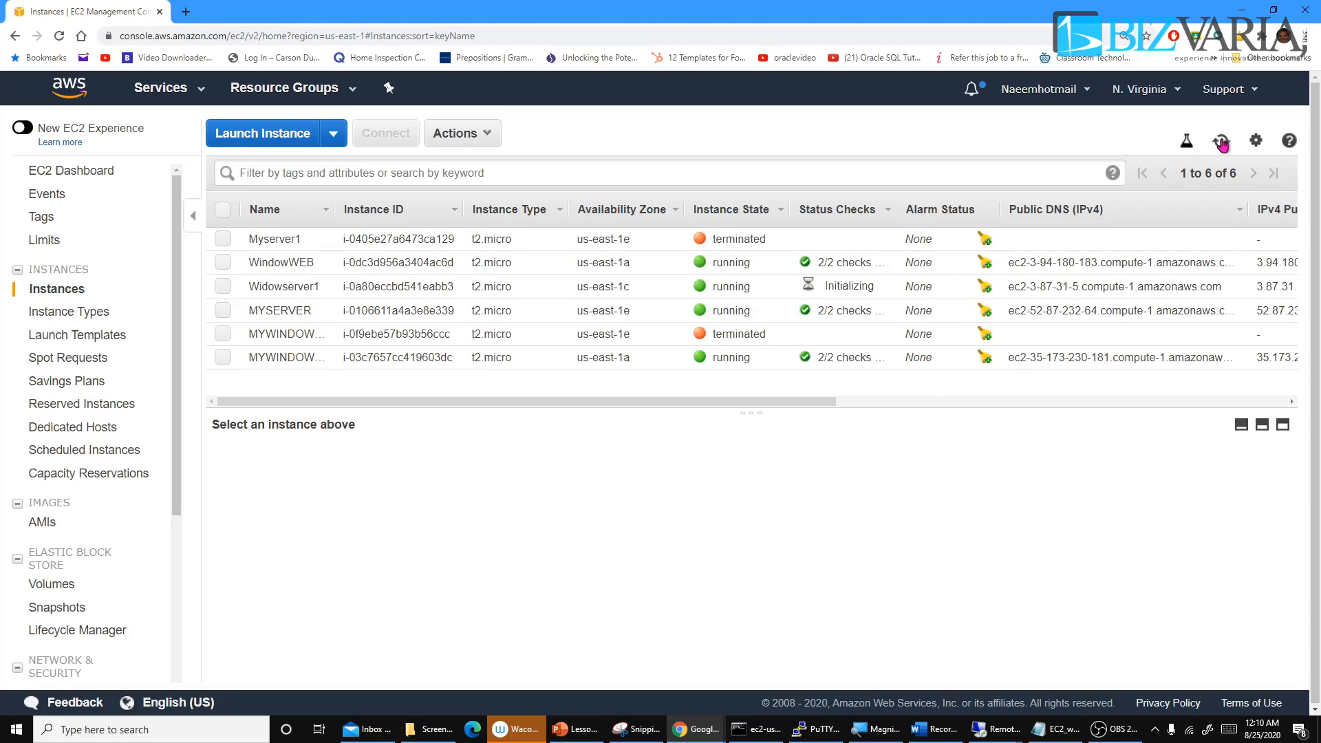
{"action": "left_click", "coordinate": [1222, 142]}
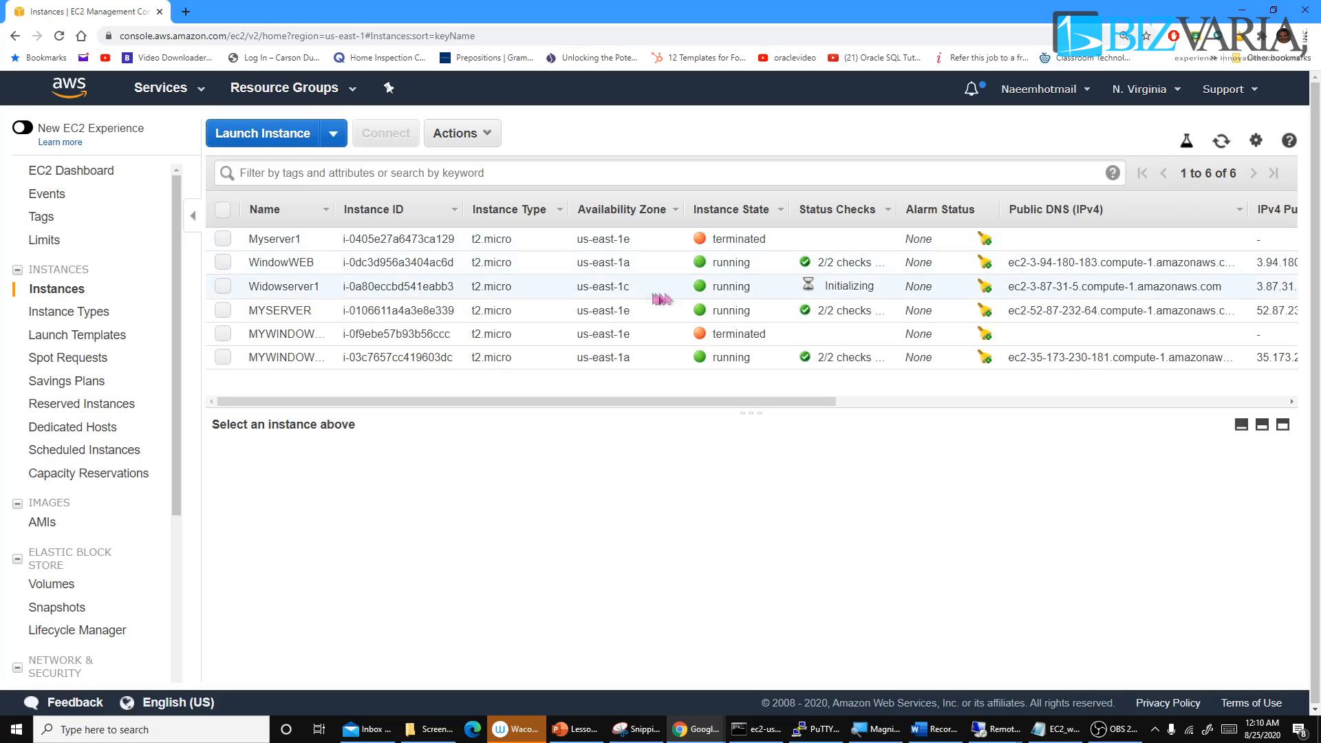
Step: Select the Widowserver1 instance and examine its description, including state, IP addresses, availability zone, platform and key pair
{"action": "left_click", "coordinate": [223, 287]}
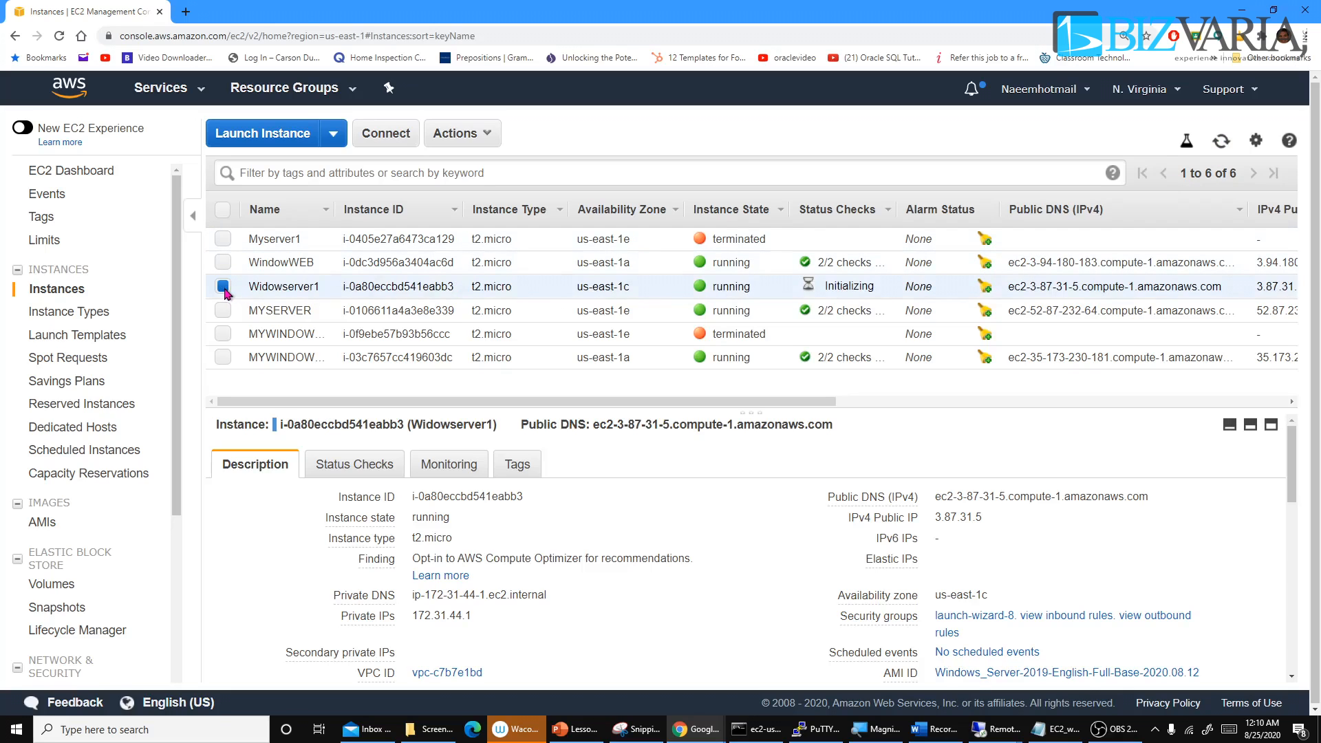
{"action": "left_click_drag", "start_coordinate": [551, 416], "coordinate": [551, 315]}
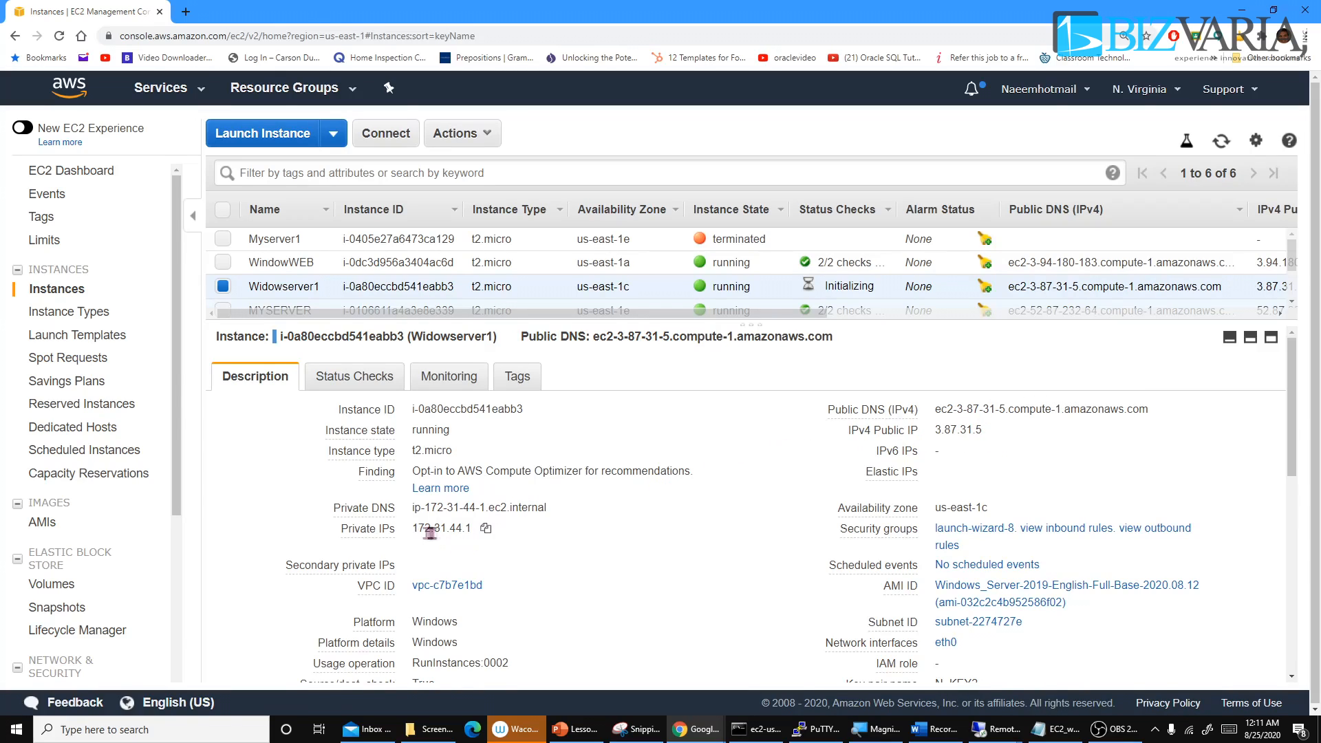
{"action": "mouse_move", "coordinate": [349, 458]}
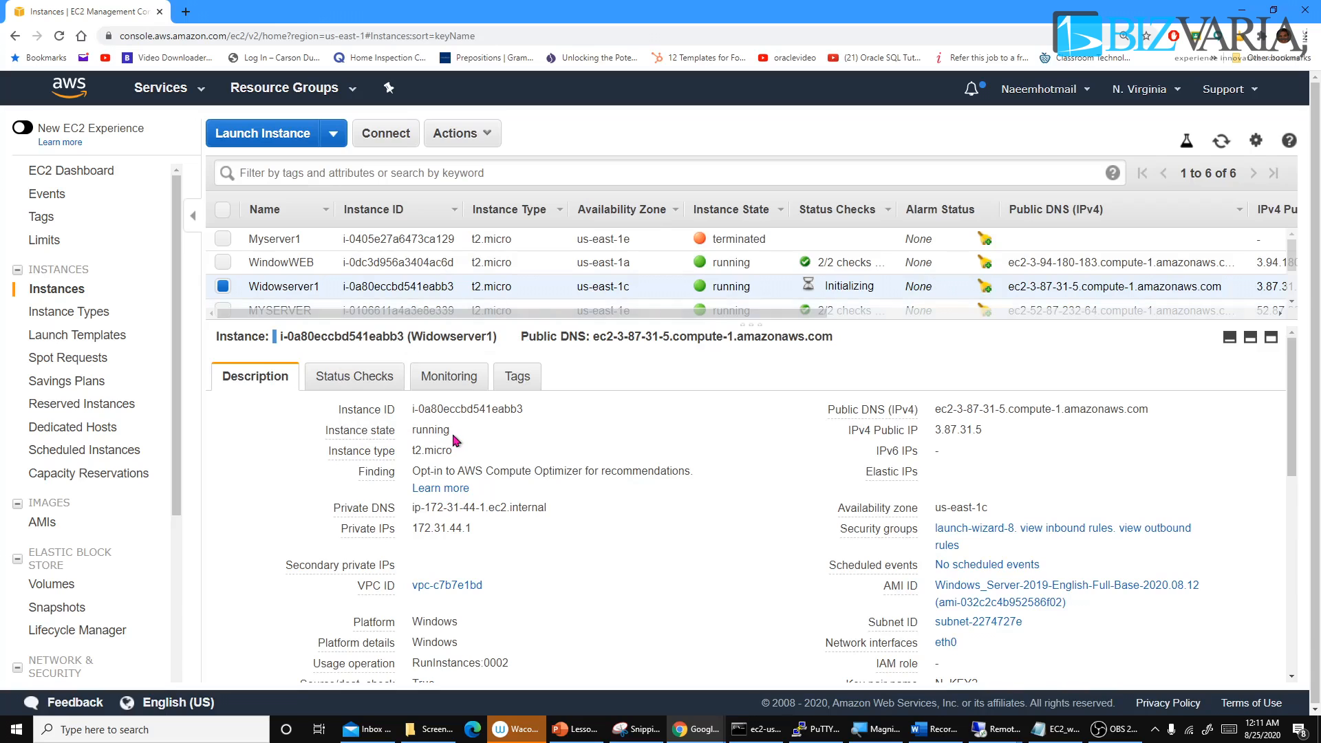
{"action": "scroll", "coordinate": [510, 468], "scroll_direction": "down", "scroll_amount": 1}
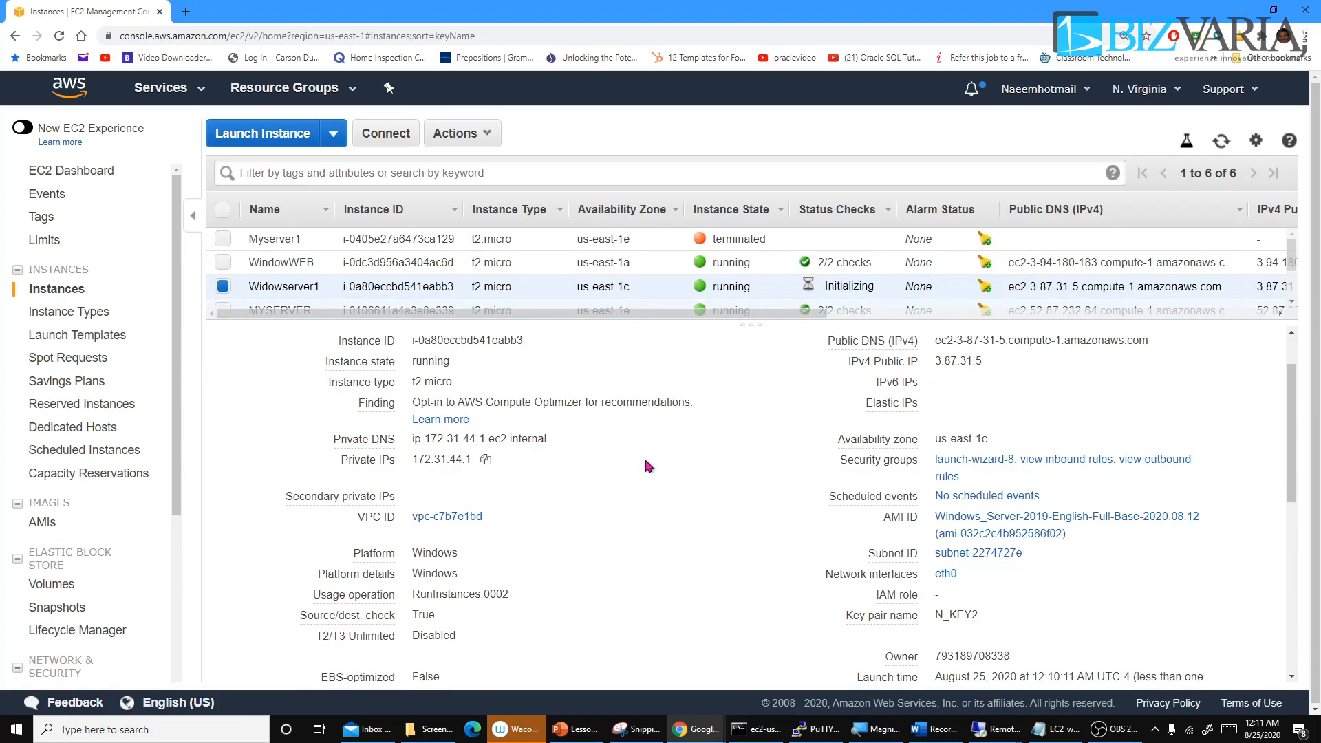
{"action": "scroll", "coordinate": [647, 466], "scroll_direction": "down", "scroll_amount": 1}
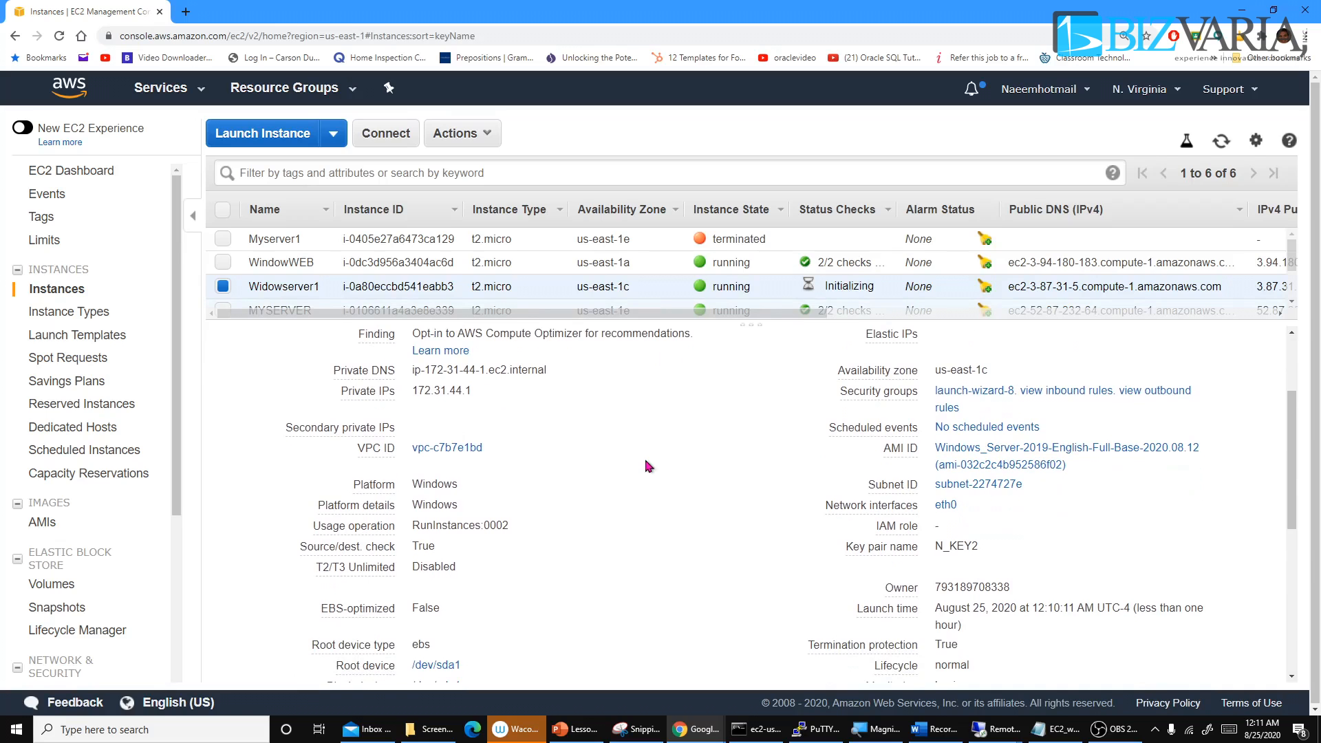
{"action": "scroll", "coordinate": [647, 465], "scroll_direction": "down", "scroll_amount": 1}
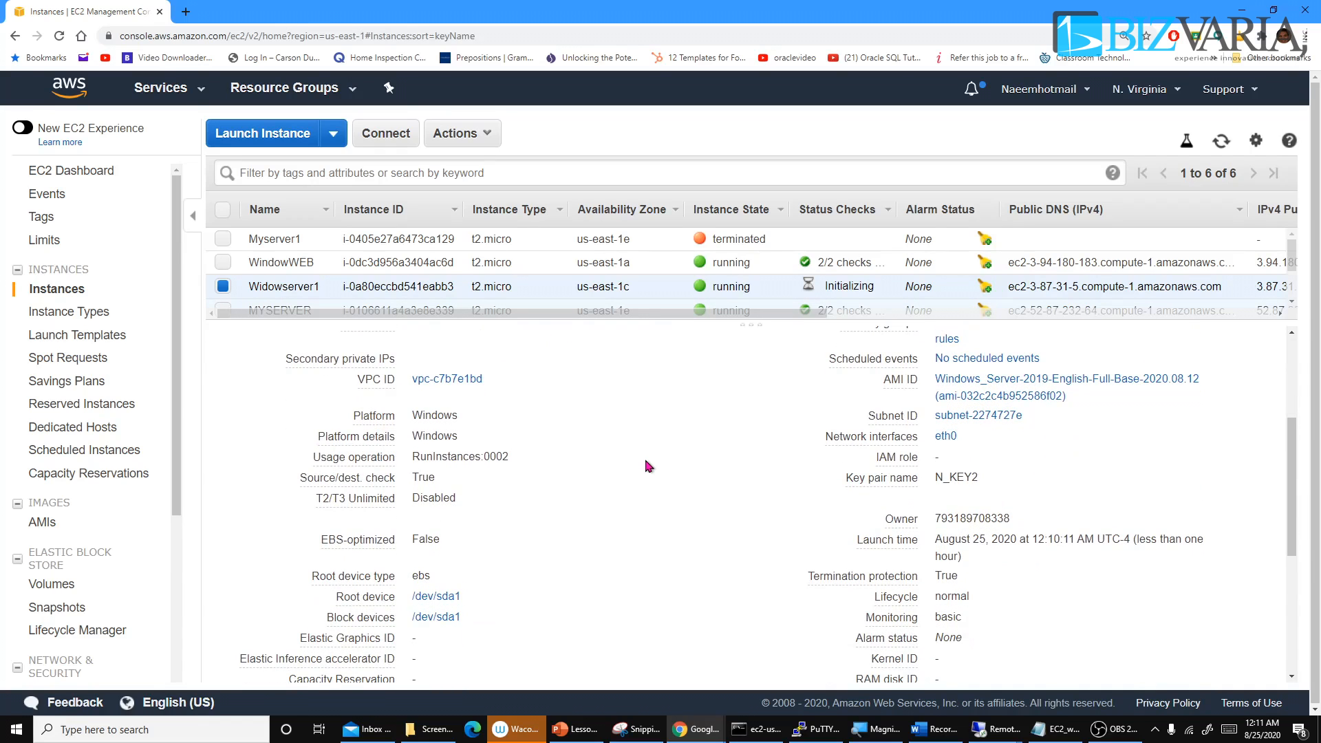
{"action": "scroll", "coordinate": [647, 466], "scroll_direction": "down", "scroll_amount": 1}
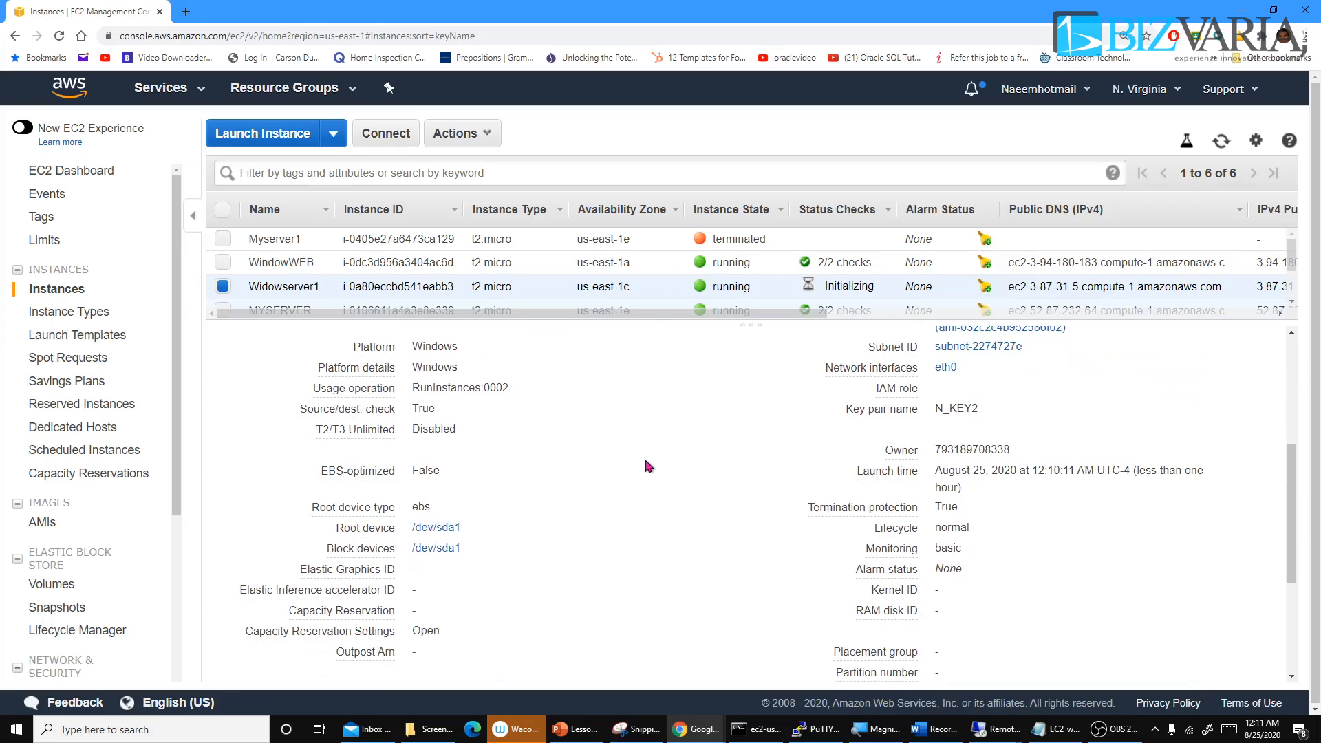
{"action": "scroll", "coordinate": [647, 466], "scroll_direction": "down", "scroll_amount": 1}
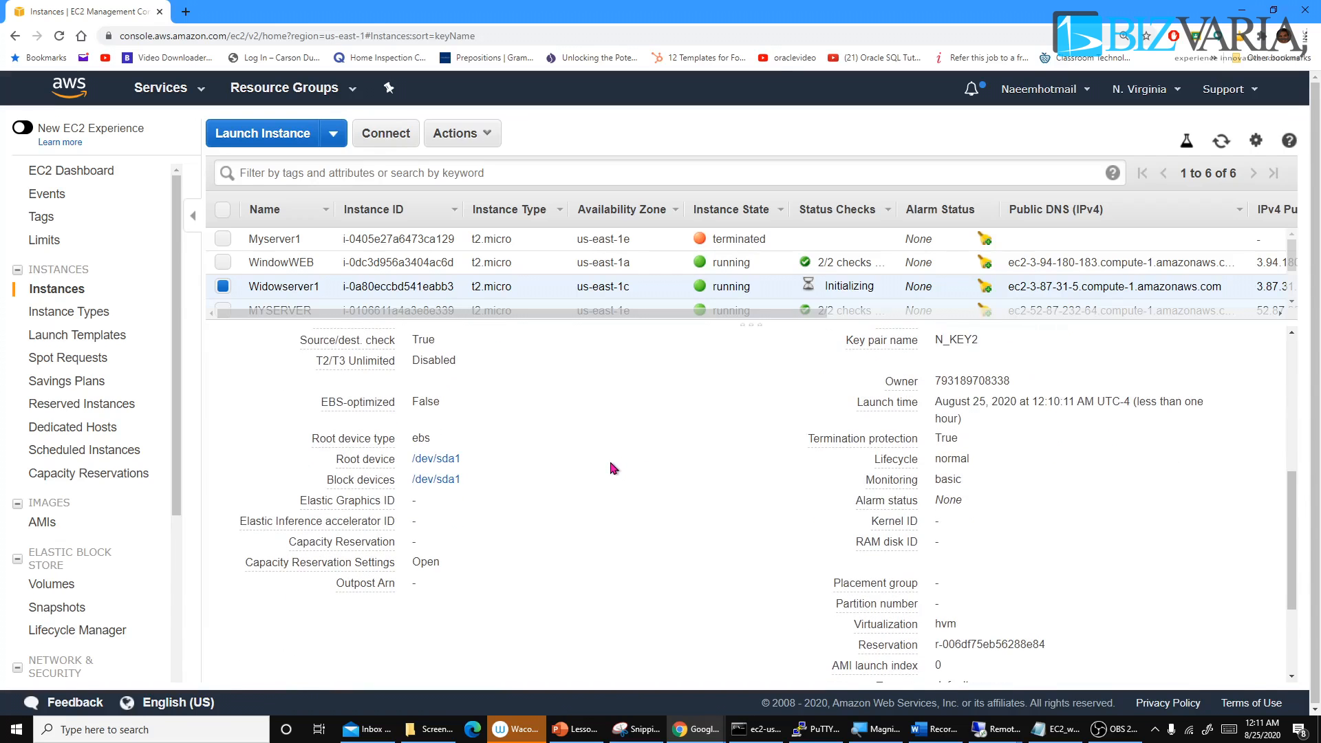
{"action": "scroll", "coordinate": [611, 468], "scroll_direction": "down", "scroll_amount": 1}
{"action": "scroll", "coordinate": [611, 468], "scroll_direction": "up", "scroll_amount": 4}
{"action": "scroll", "coordinate": [610, 468], "scroll_direction": "up", "scroll_amount": 2}
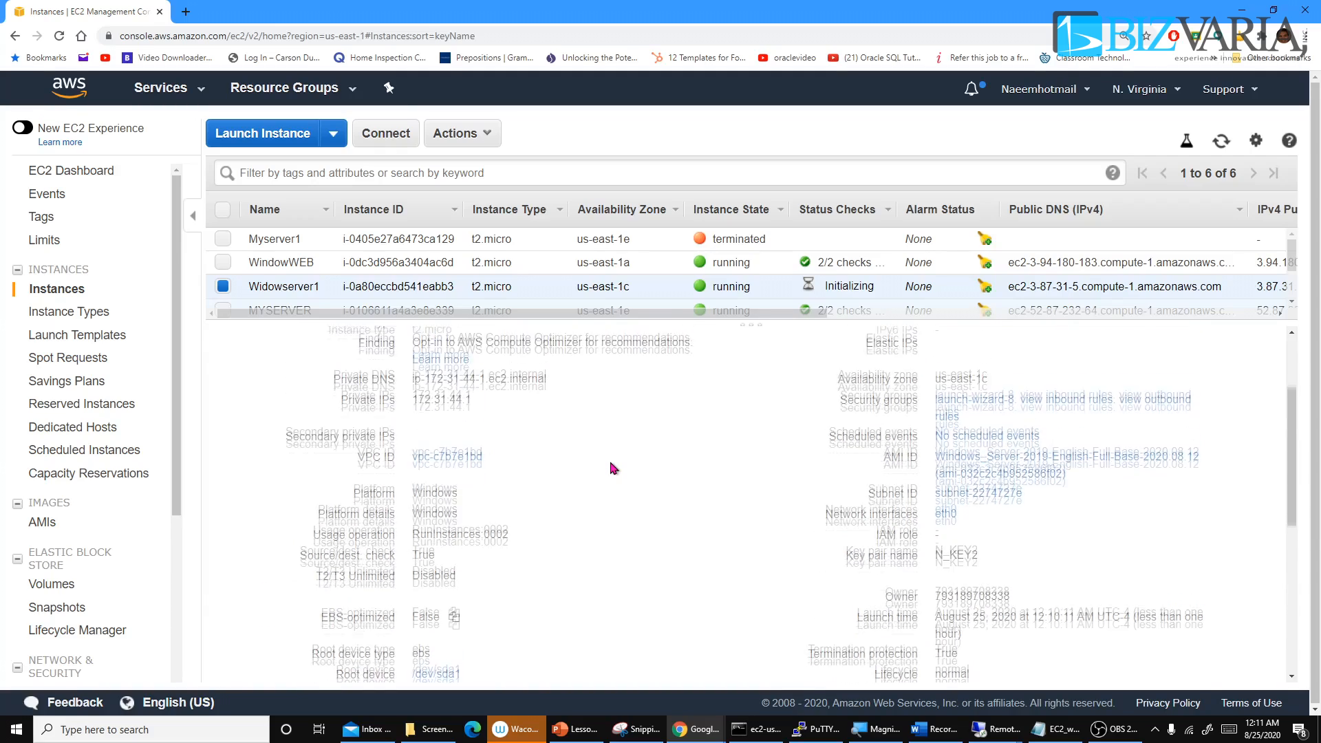
{"action": "scroll", "coordinate": [611, 468], "scroll_direction": "down", "scroll_amount": 1}
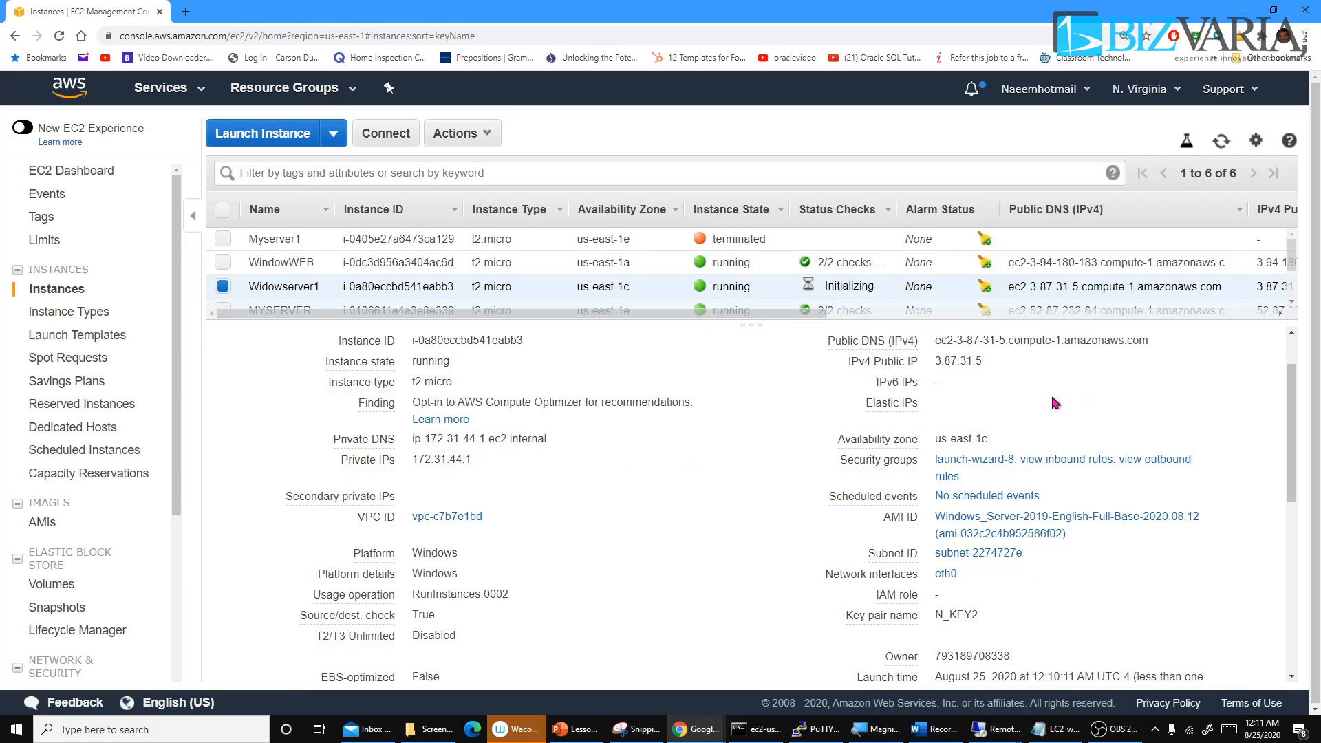
{"action": "scroll", "coordinate": [1042, 407], "scroll_direction": "down", "scroll_amount": 1}
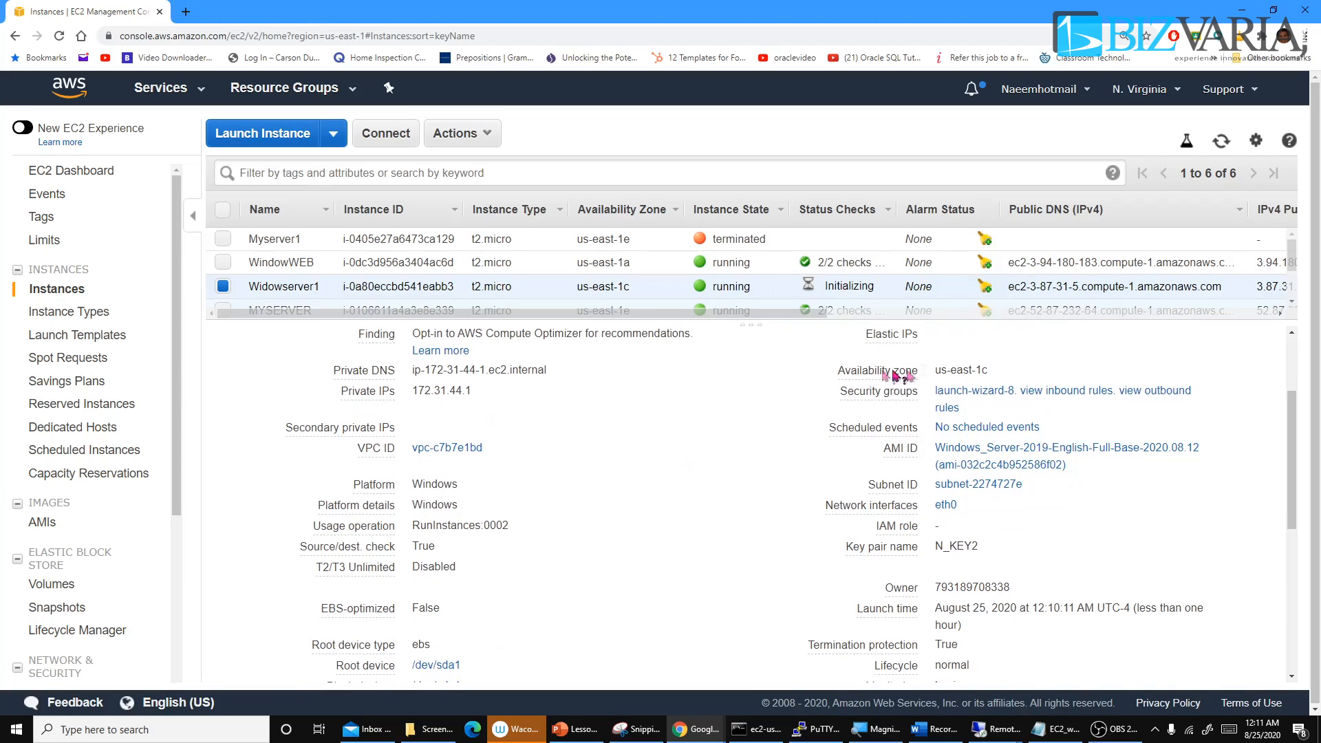
{"action": "mouse_move", "coordinate": [897, 377]}
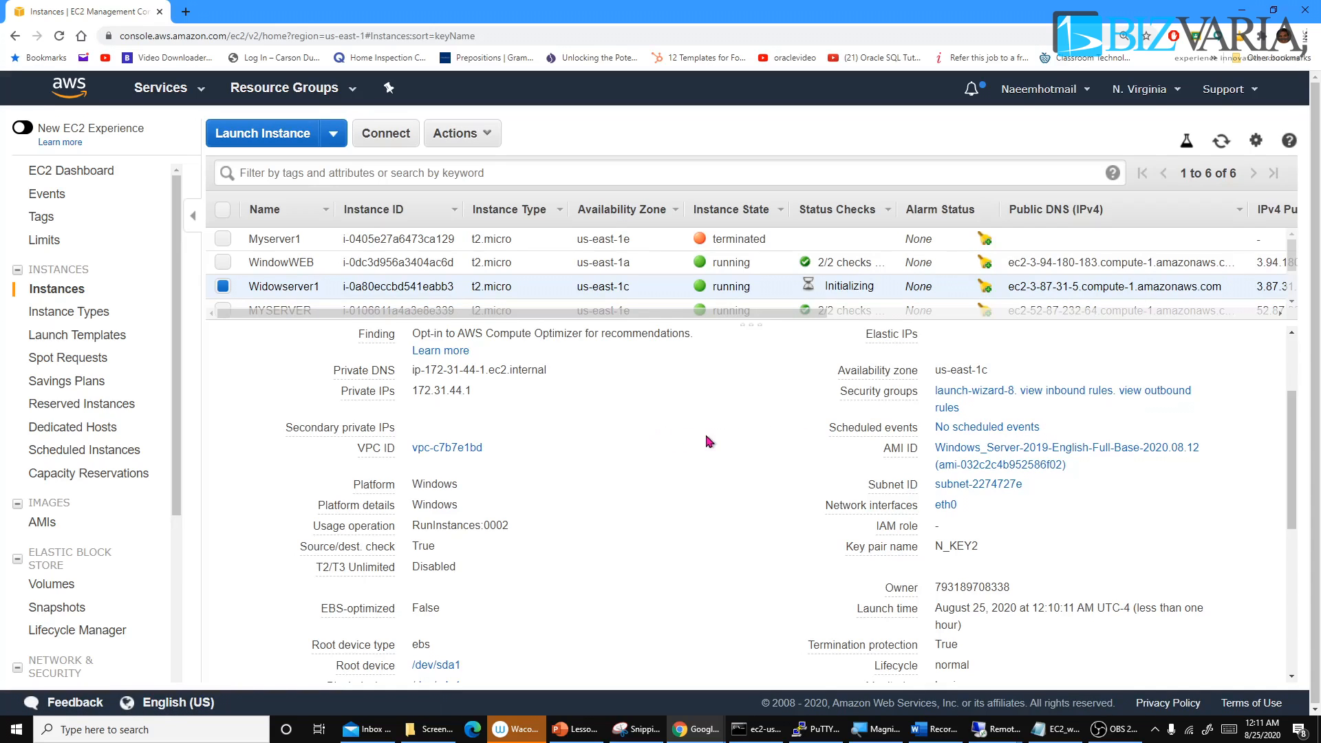
Step: Open the instance's launch-wizard-8 security group and examine its inbound rules and description
{"action": "mouse_move", "coordinate": [874, 428]}
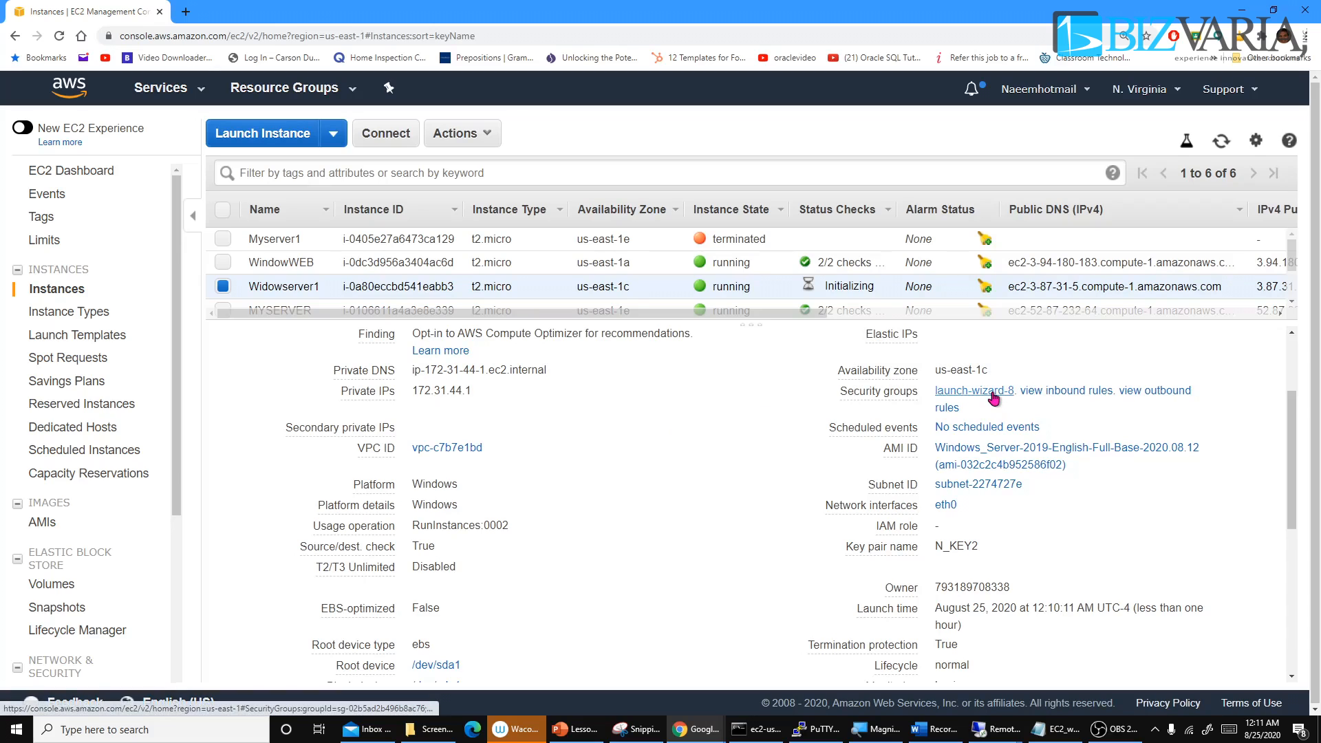
{"action": "left_click", "coordinate": [991, 395]}
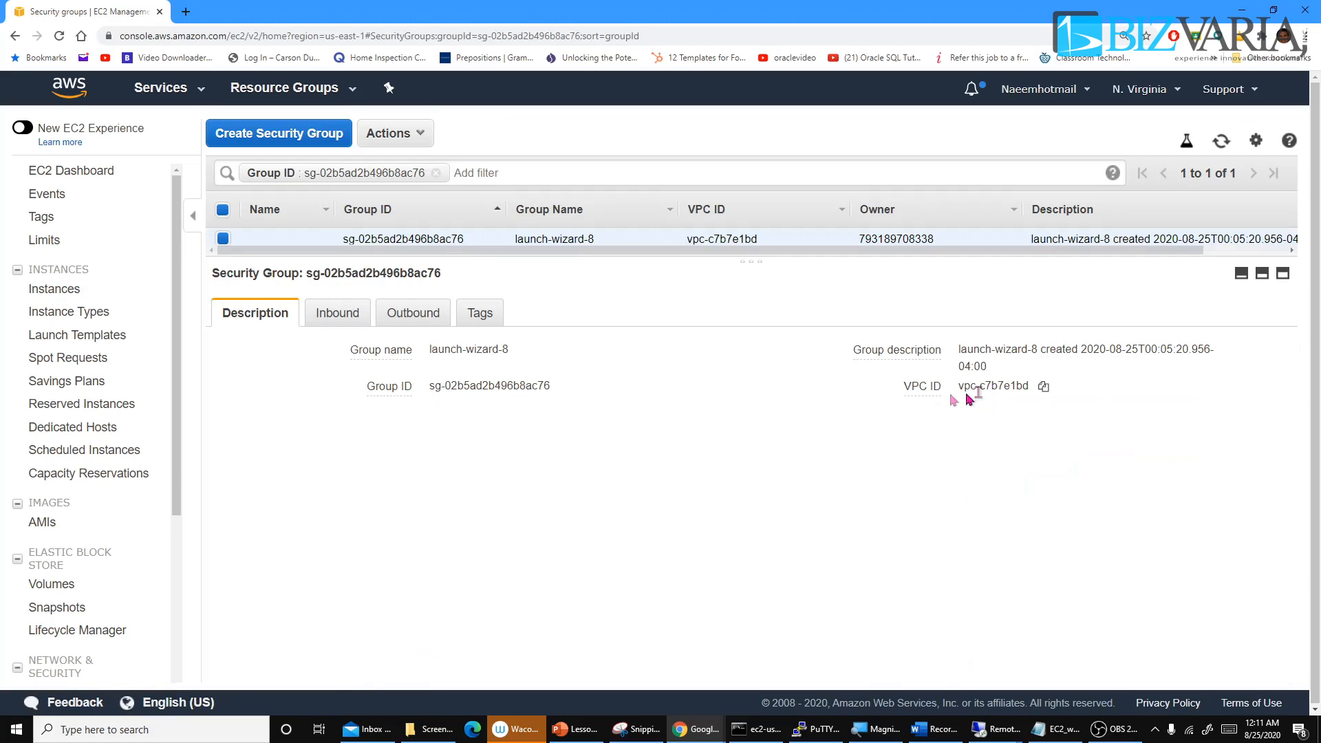
{"action": "left_click", "coordinate": [331, 322]}
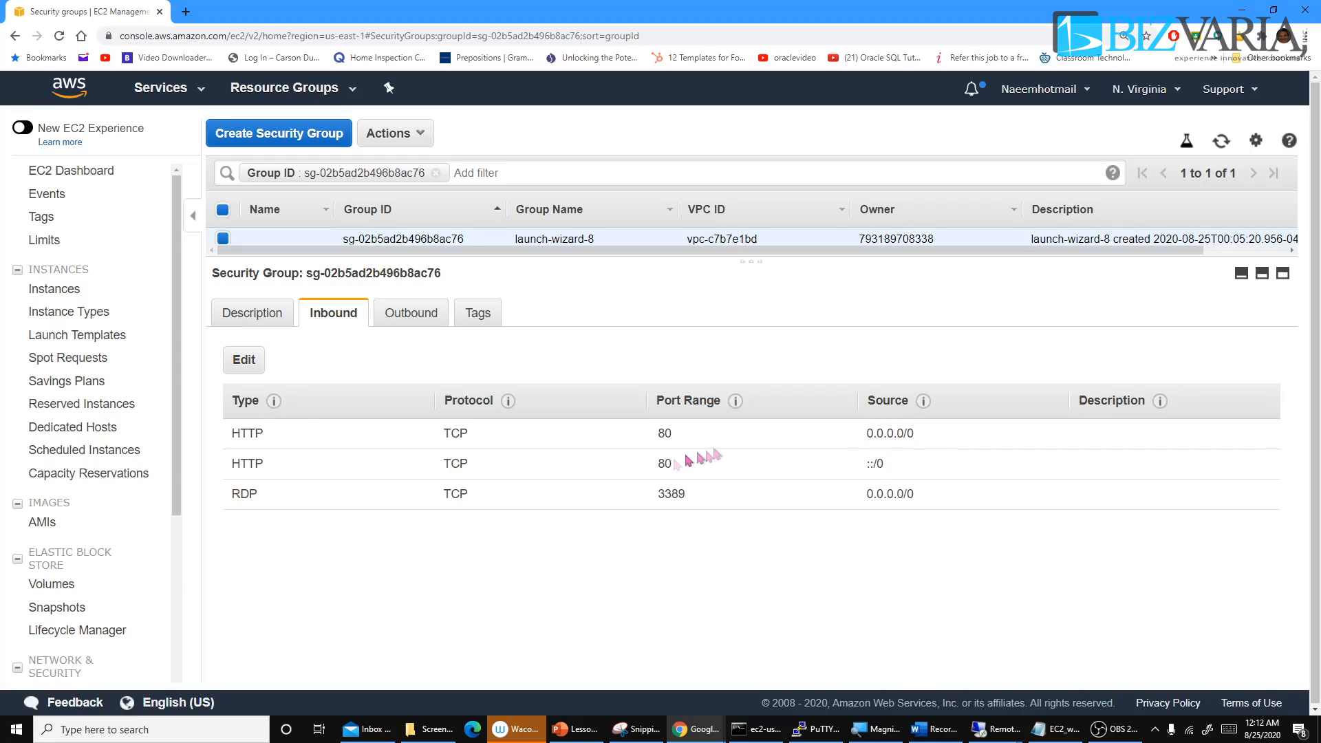
{"action": "left_click", "coordinate": [246, 321]}
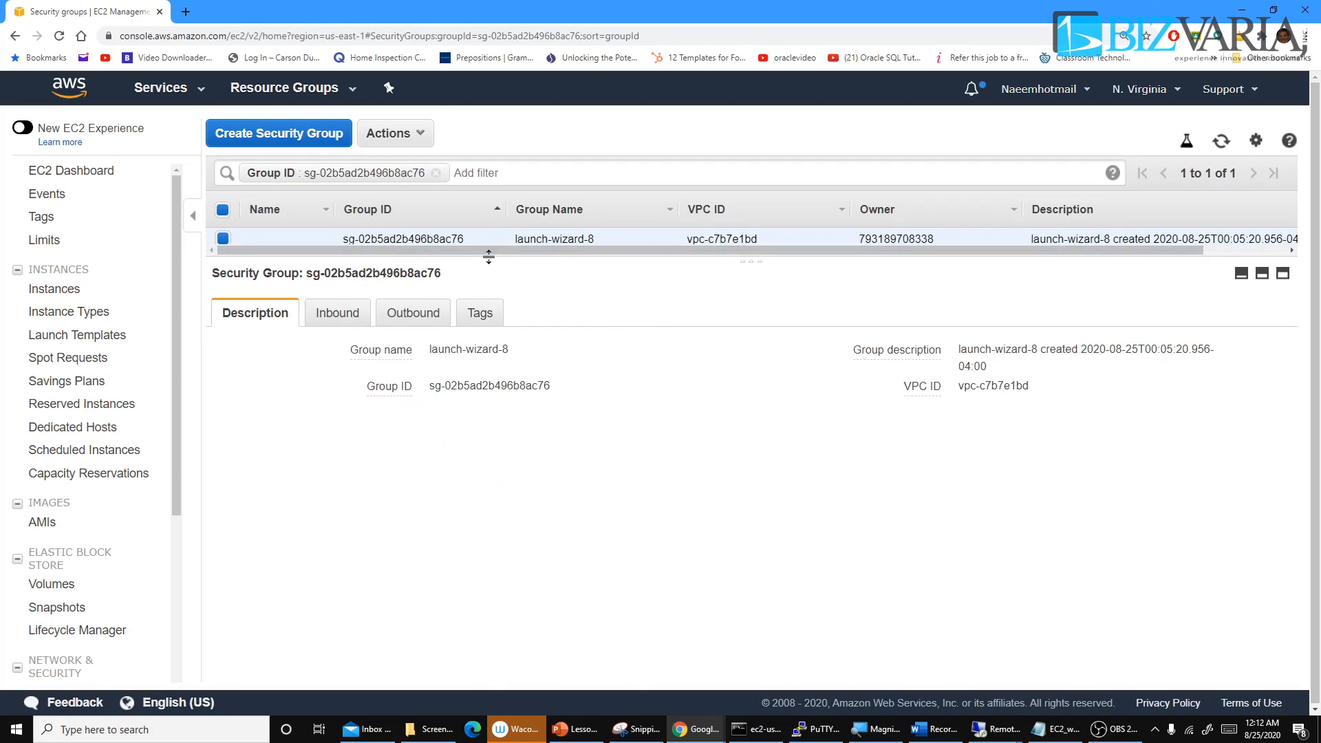
{"action": "left_click_drag", "start_coordinate": [488, 260], "coordinate": [452, 302]}
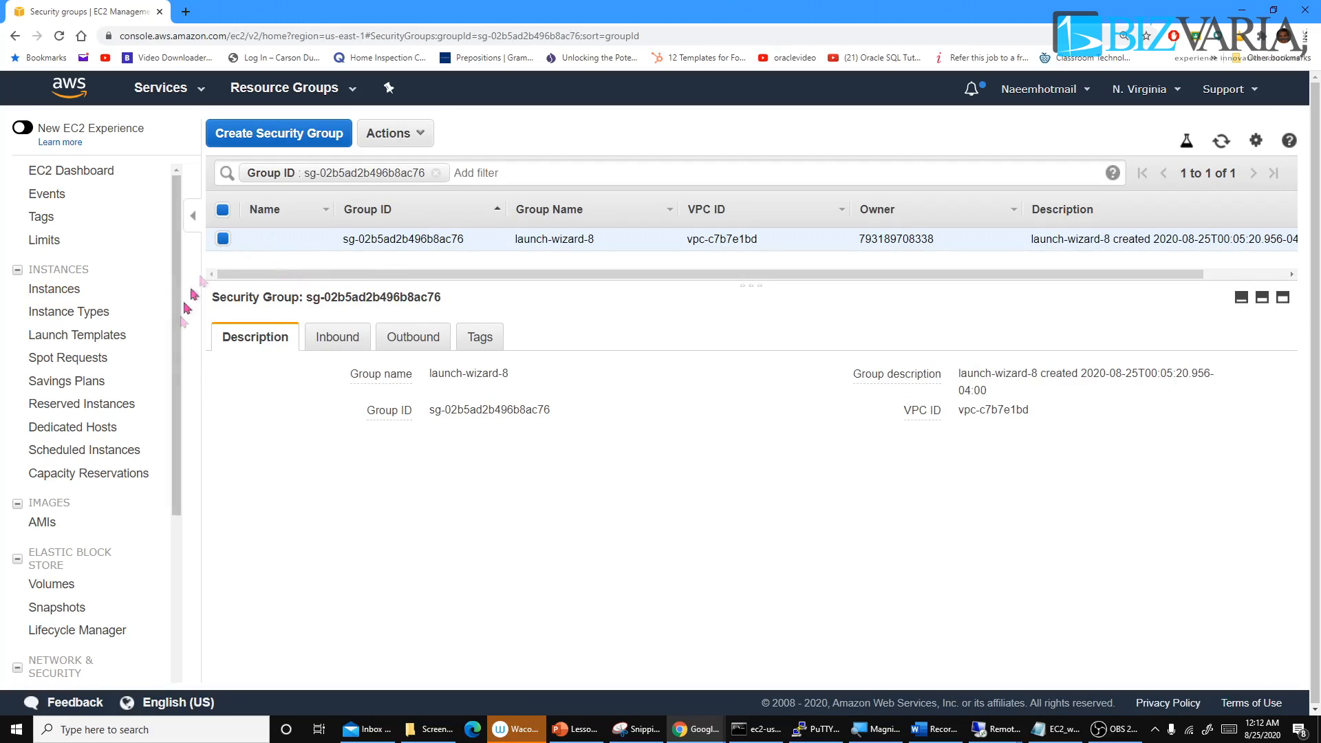
Step: Return to the Widowserver1 instance's details and review its inbound rules, outbound rules and key pair name
{"action": "left_click", "coordinate": [58, 289]}
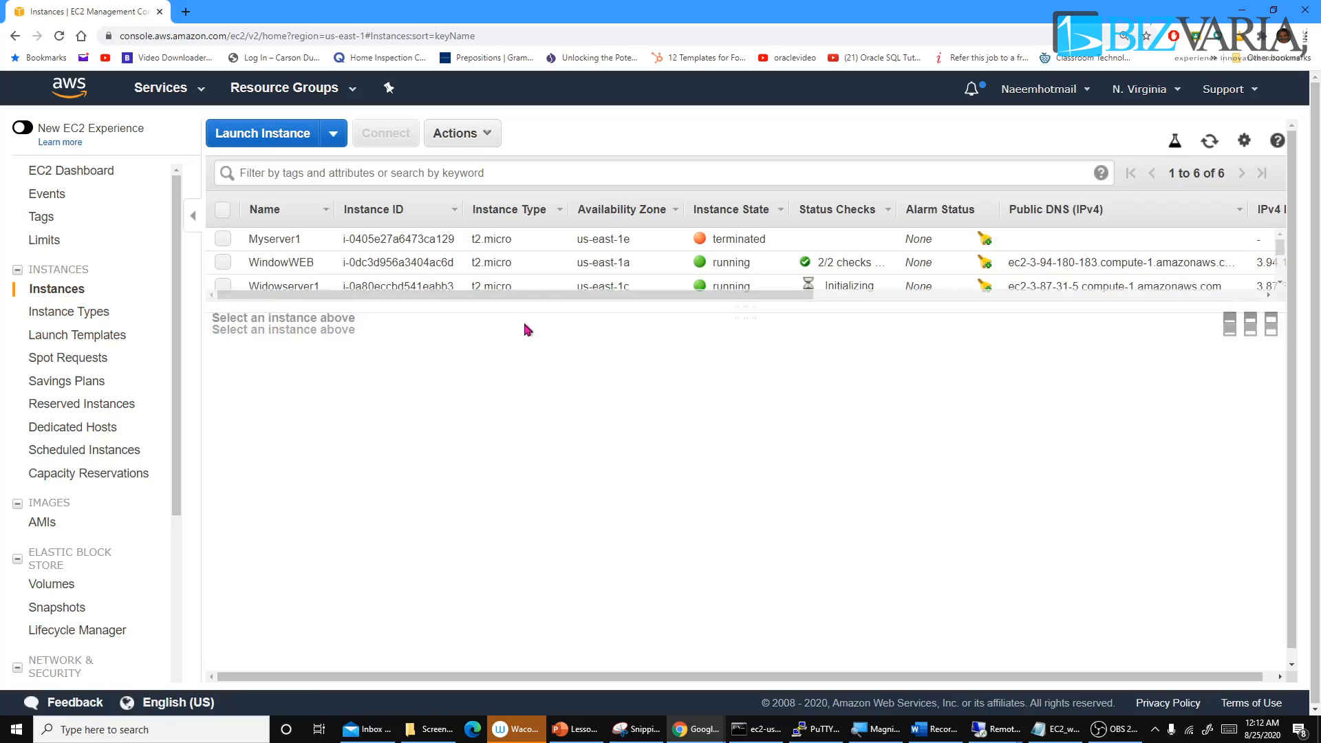
{"action": "left_click", "coordinate": [223, 286]}
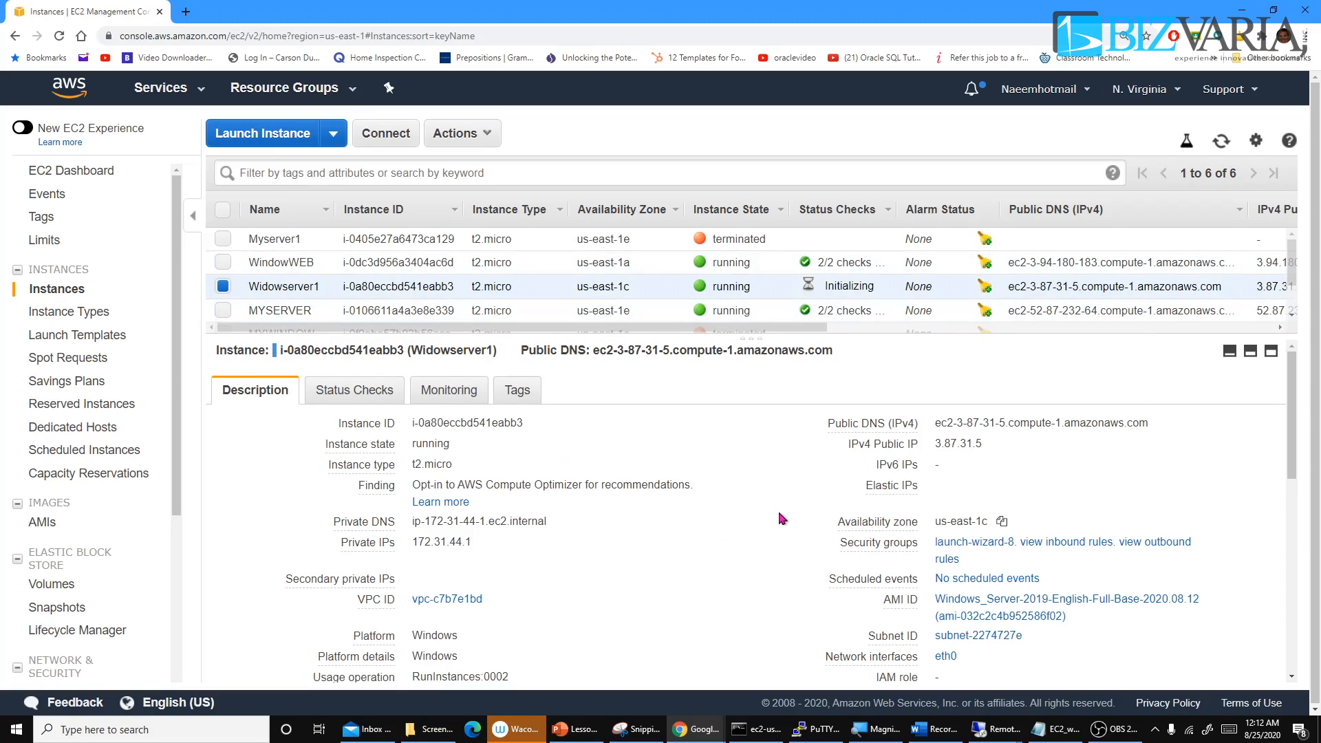
{"action": "left_click", "coordinate": [1058, 548]}
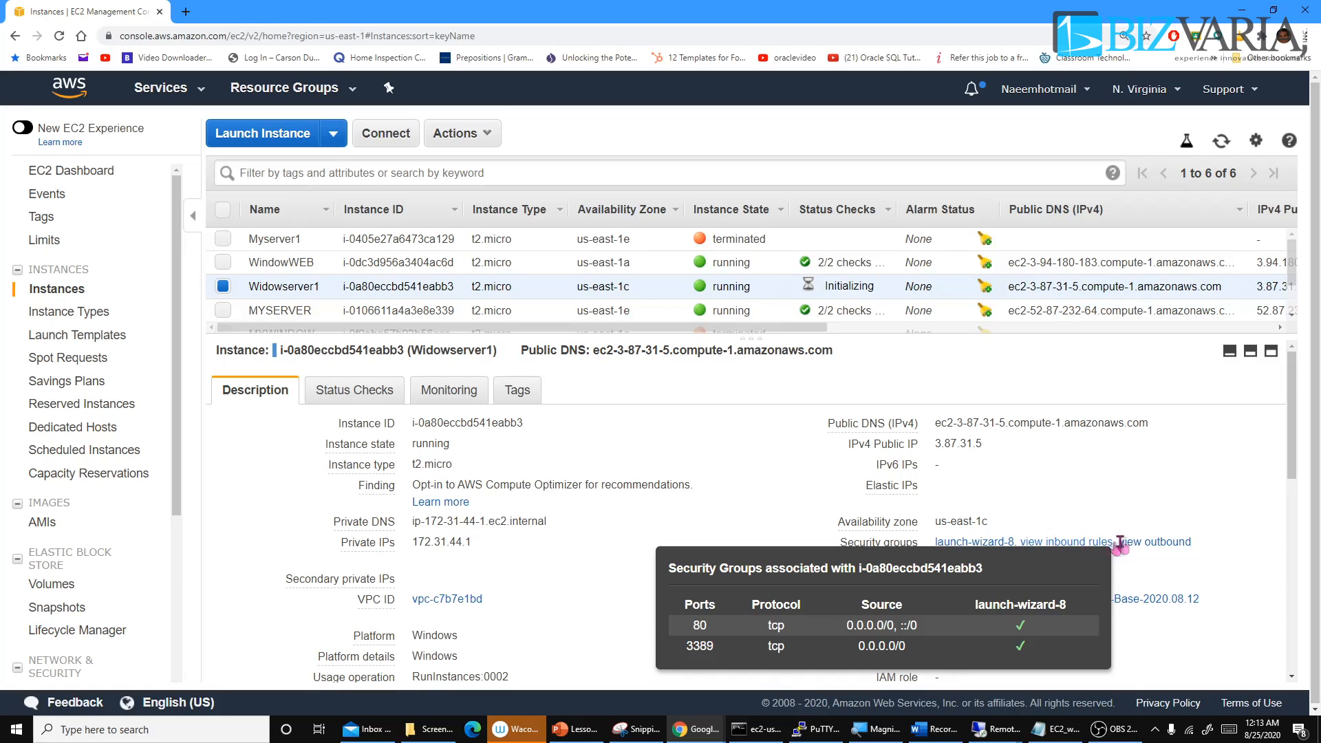
{"action": "mouse_move", "coordinate": [1144, 550]}
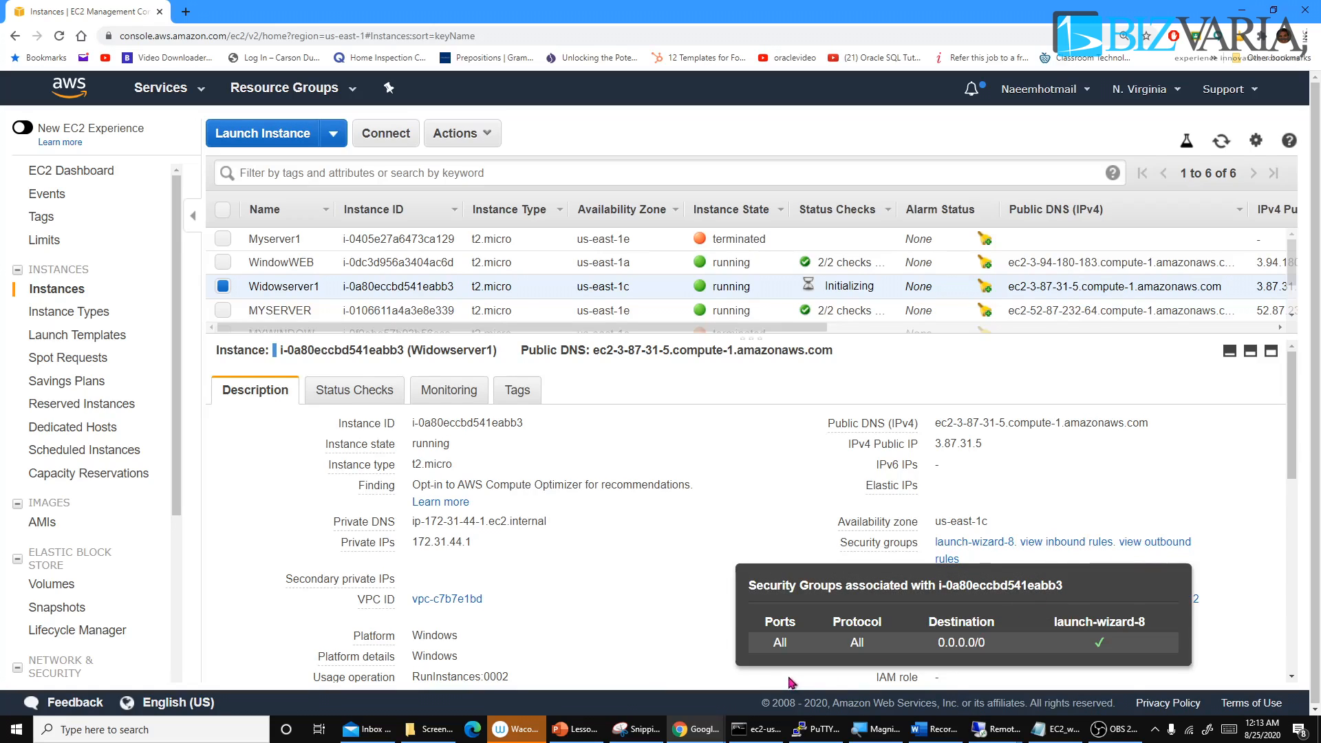
{"action": "left_click_drag", "start_coordinate": [1291, 468], "coordinate": [1291, 549]}
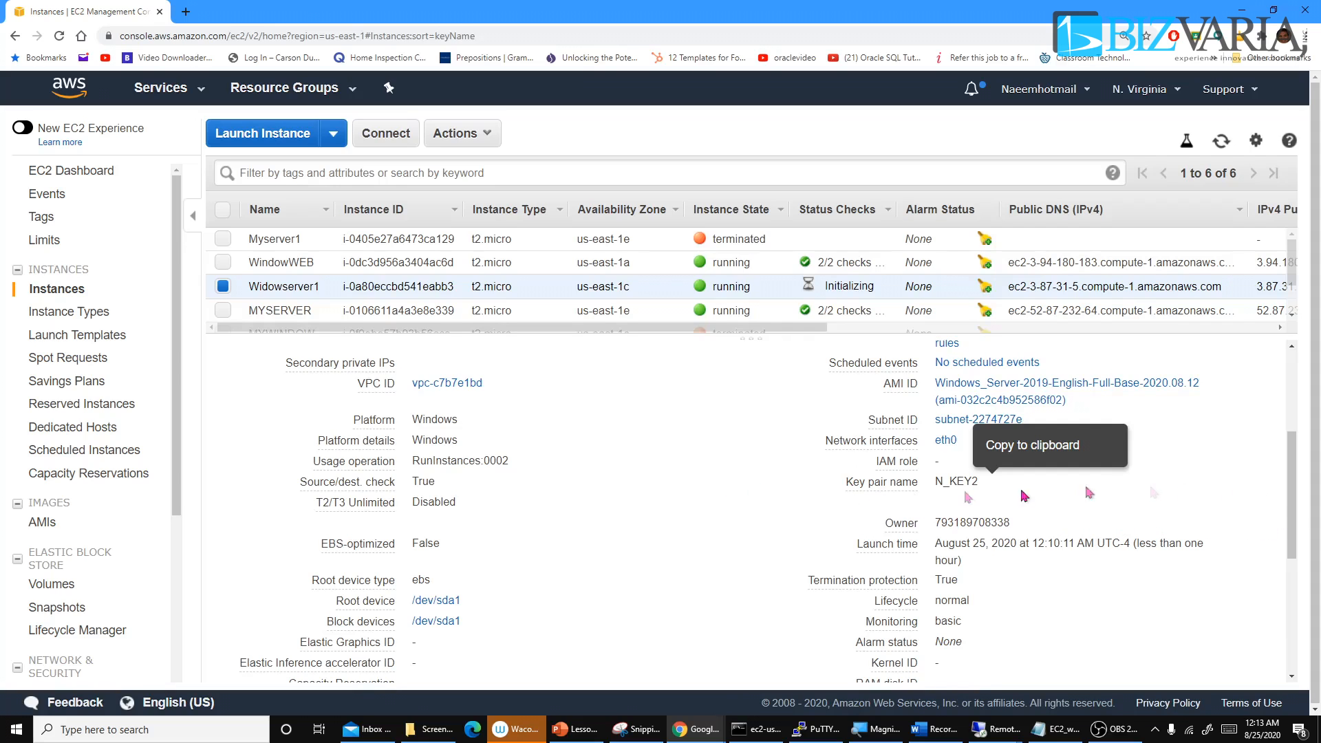
Step: Examine Widowserver1's termination protection, available instance state actions and remaining description details, and refresh the instances list
{"action": "left_click_drag", "start_coordinate": [1297, 506], "coordinate": [1292, 561]}
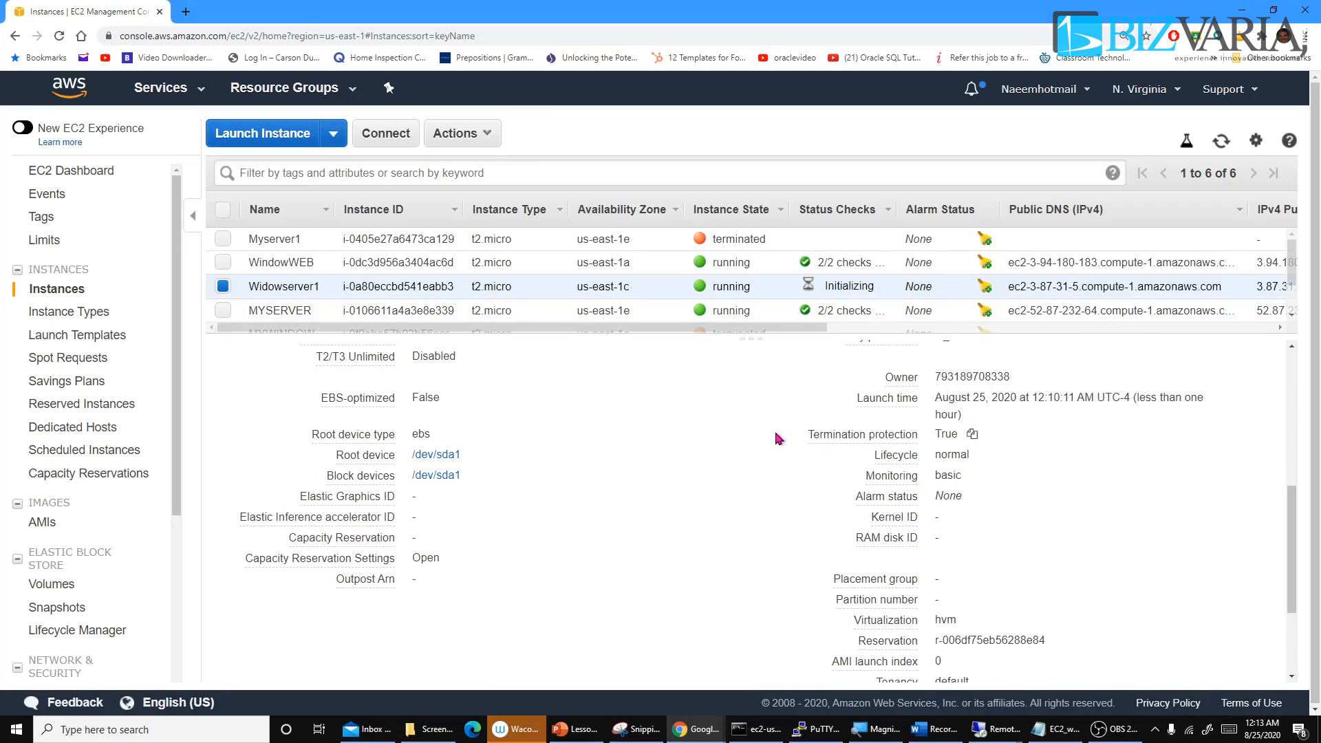
{"action": "left_click", "coordinate": [481, 131]}
{"action": "mouse_move", "coordinate": [475, 256]}
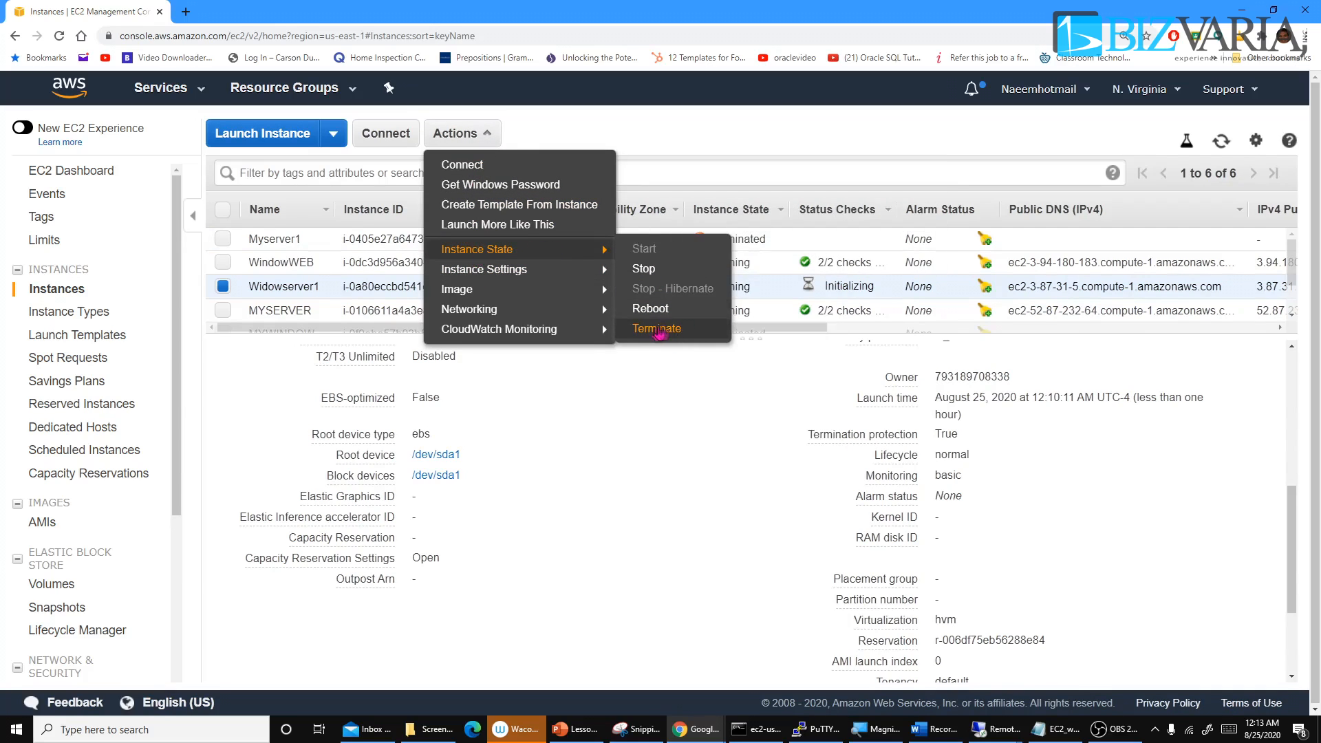
{"action": "left_click", "coordinate": [691, 415]}
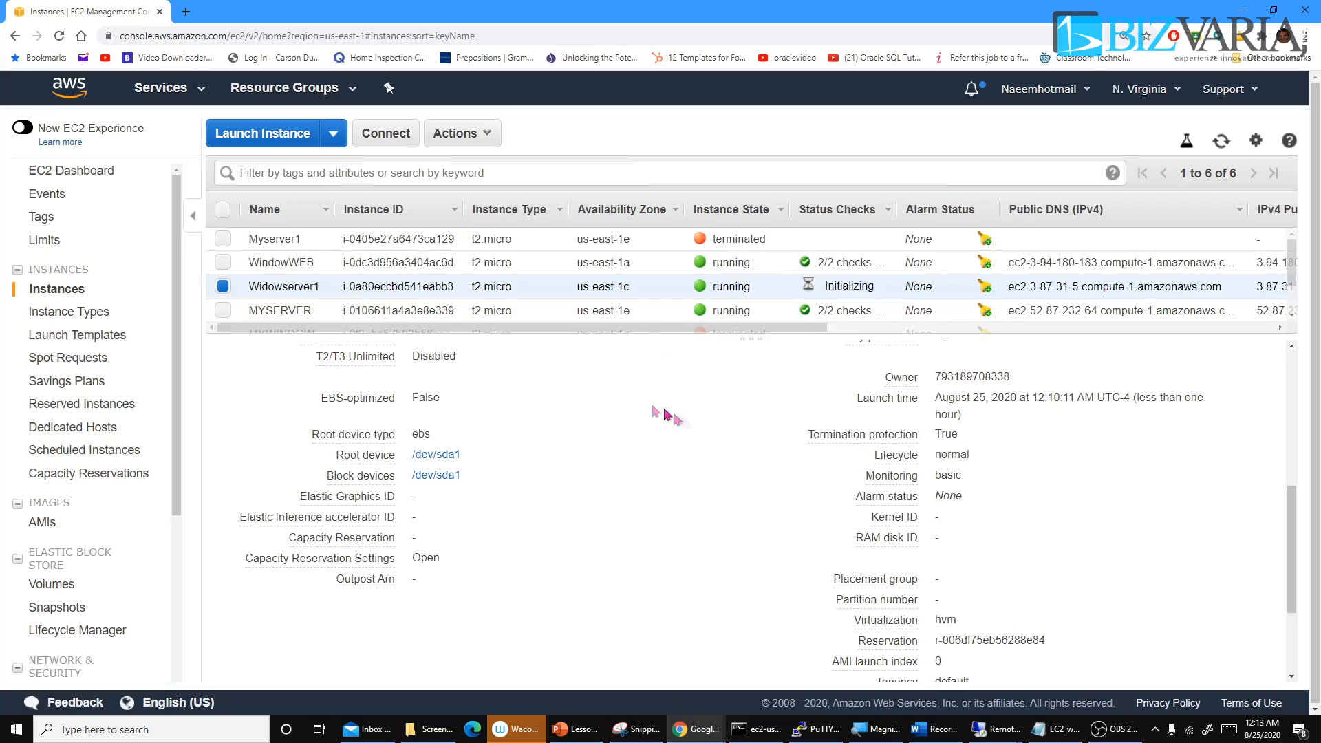
{"action": "scroll", "coordinate": [621, 398], "scroll_direction": "down", "scroll_amount": 2}
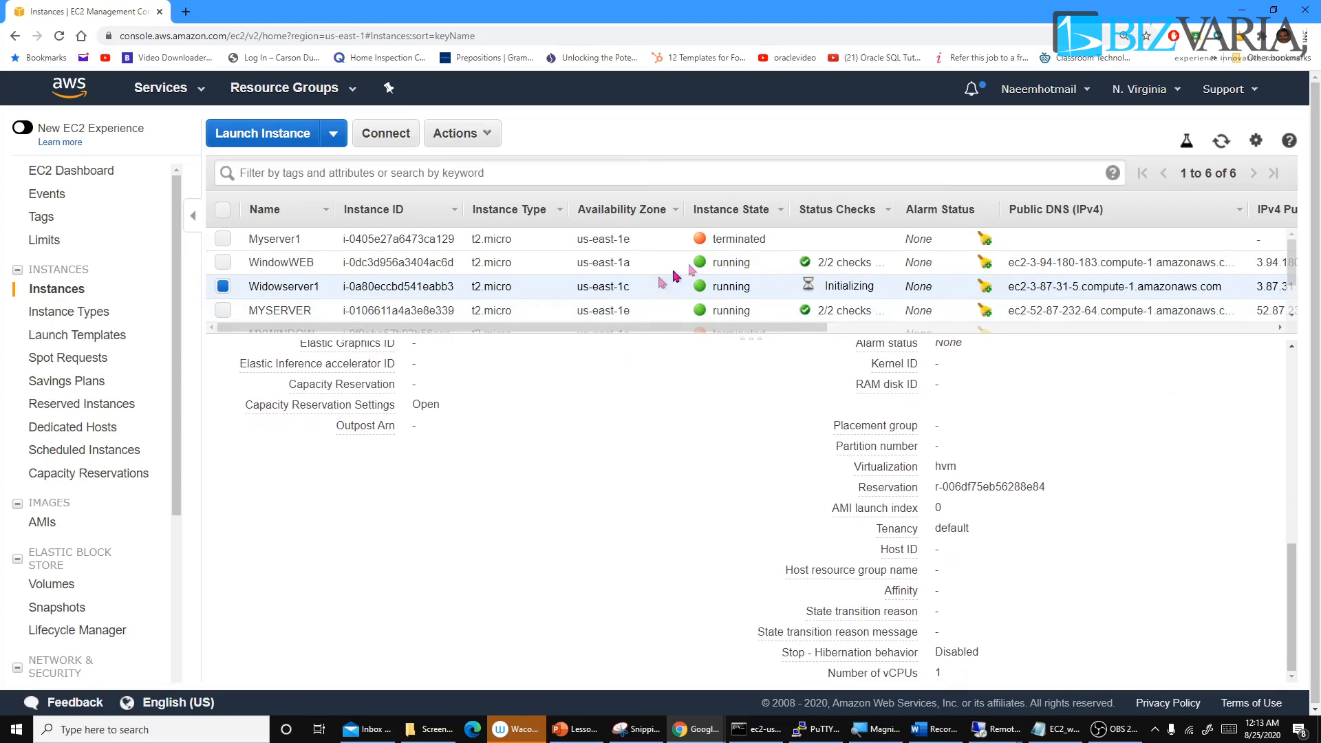
{"action": "left_click", "coordinate": [1221, 141]}
{"action": "mouse_move", "coordinate": [428, 335]}
{"action": "left_mouse_down"}
{"action": "mouse_move", "coordinate": [429, 317]}
{"action": "mouse_move", "coordinate": [442, 326]}
{"action": "left_mouse_up"}
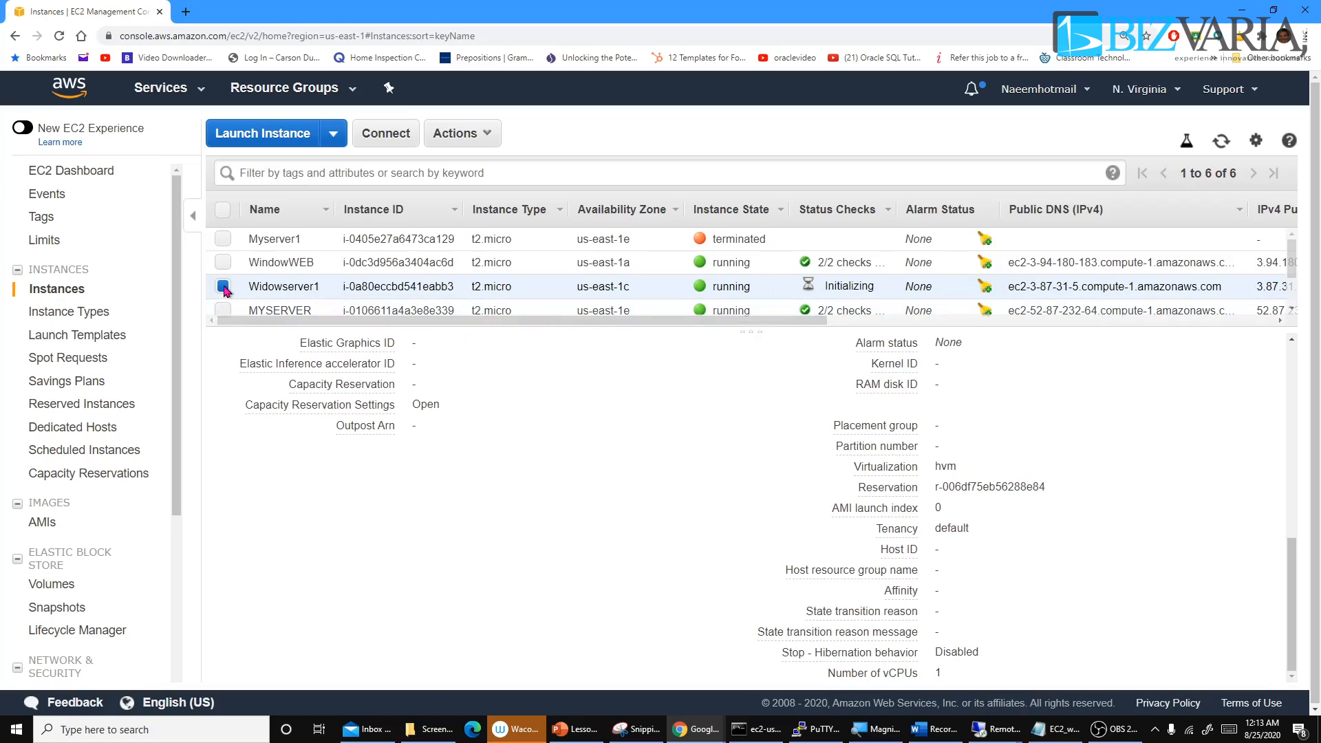
Step: Download the Remote Desktop file for connecting to Widowserver1 with a standalone RDP client and open it
{"action": "left_click", "coordinate": [397, 141]}
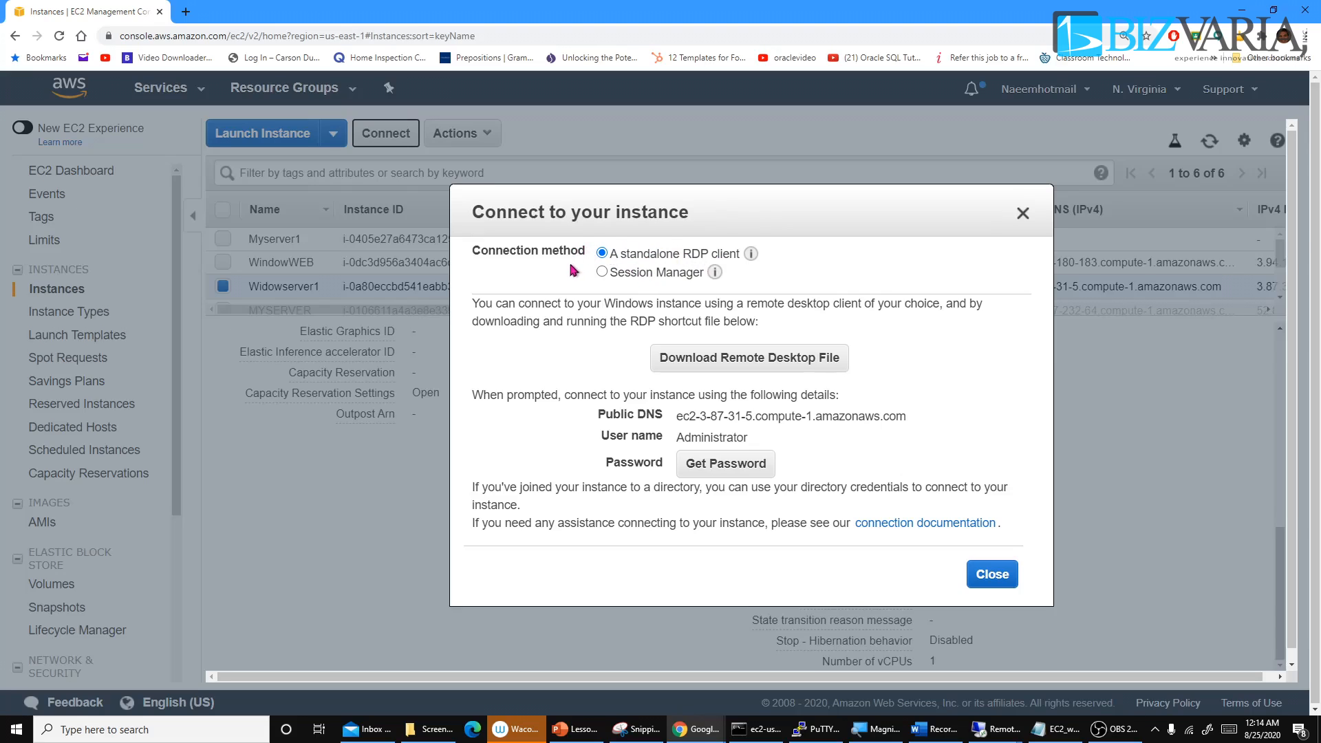
{"action": "left_click", "coordinate": [658, 365]}
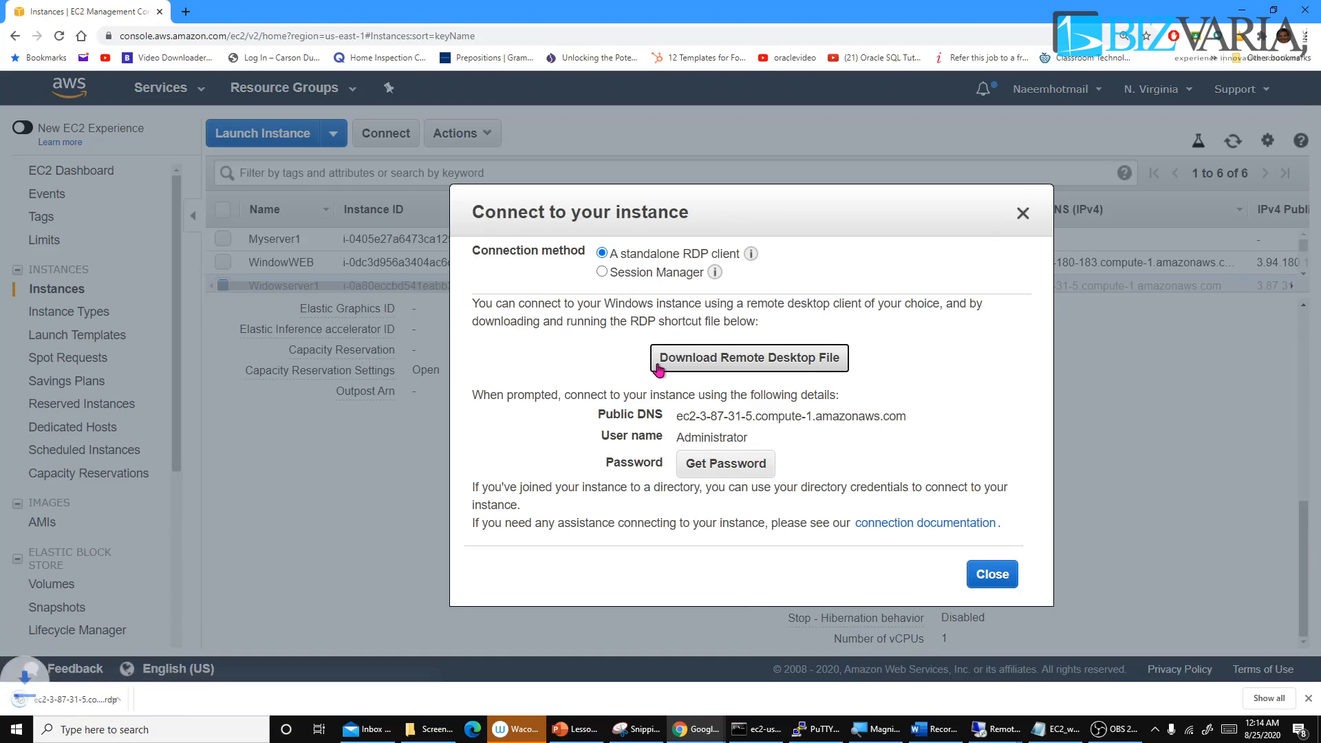
{"action": "left_click", "coordinate": [144, 700]}
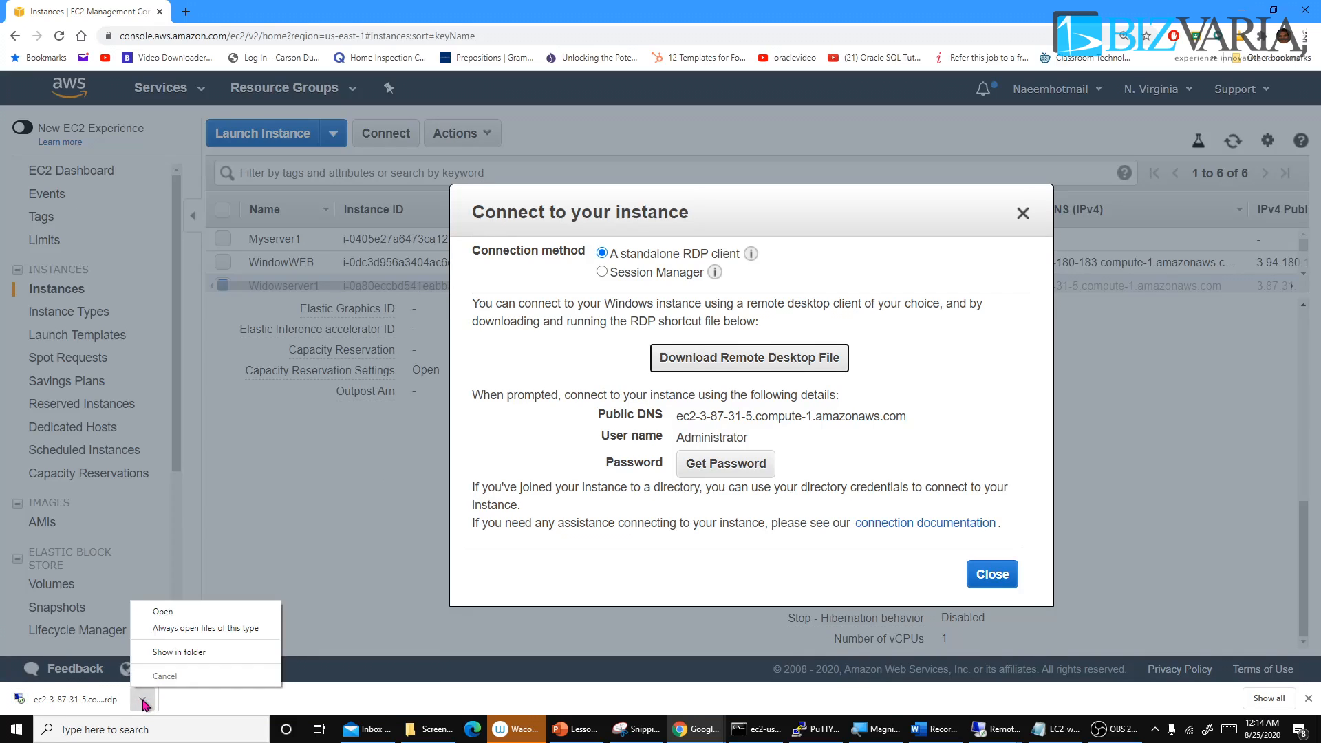
{"action": "left_click", "coordinate": [164, 627]}
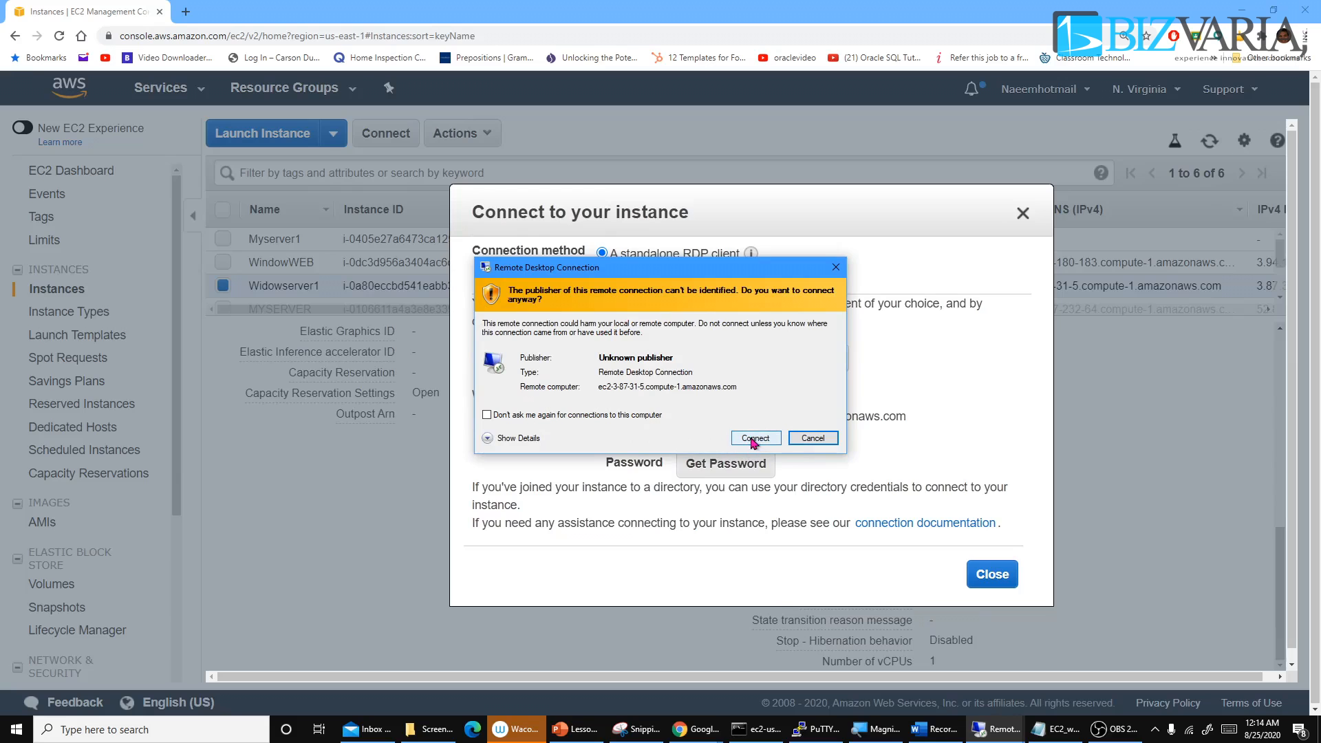
Step: Accept the connection to the unknown publisher's remote computer and place the credentials prompt beside the instance's connection details
{"action": "left_click", "coordinate": [773, 441]}
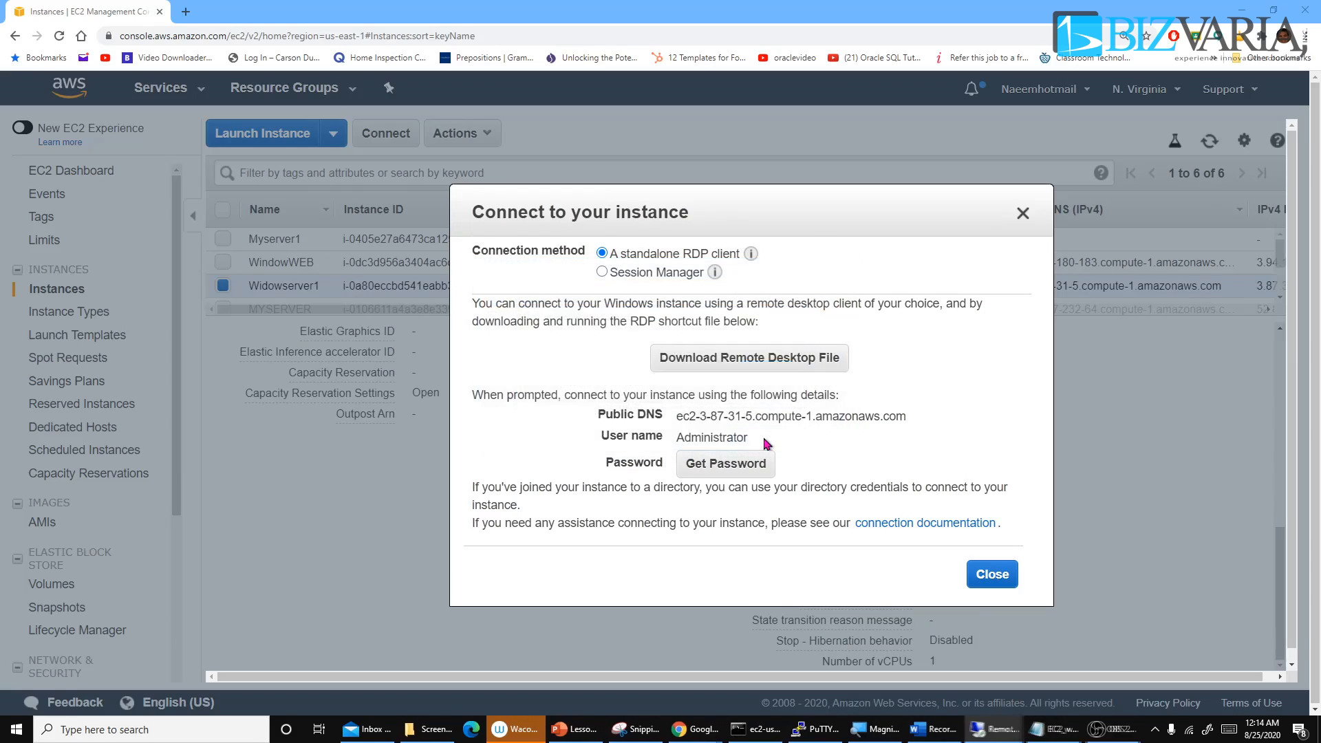
{"action": "left_click_drag", "start_coordinate": [675, 234], "coordinate": [284, 219]}
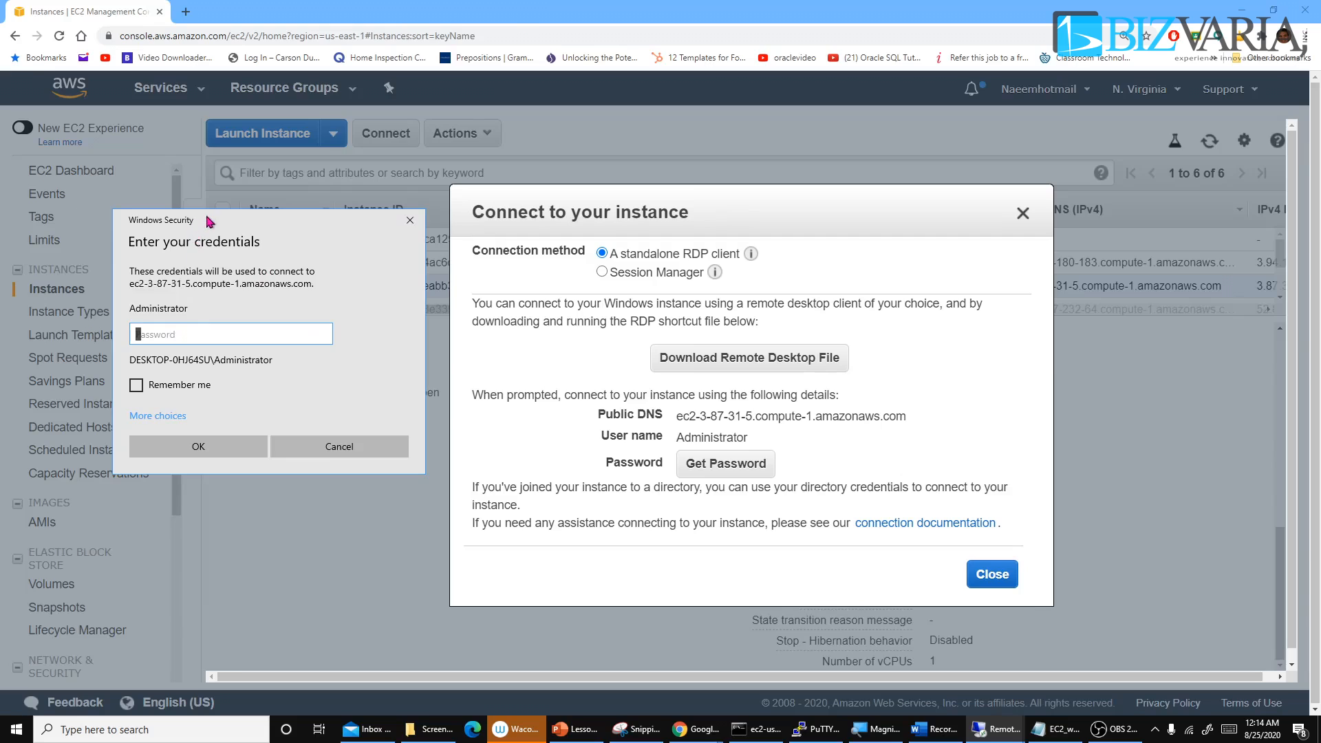
{"action": "left_click_drag", "start_coordinate": [209, 221], "coordinate": [229, 223]}
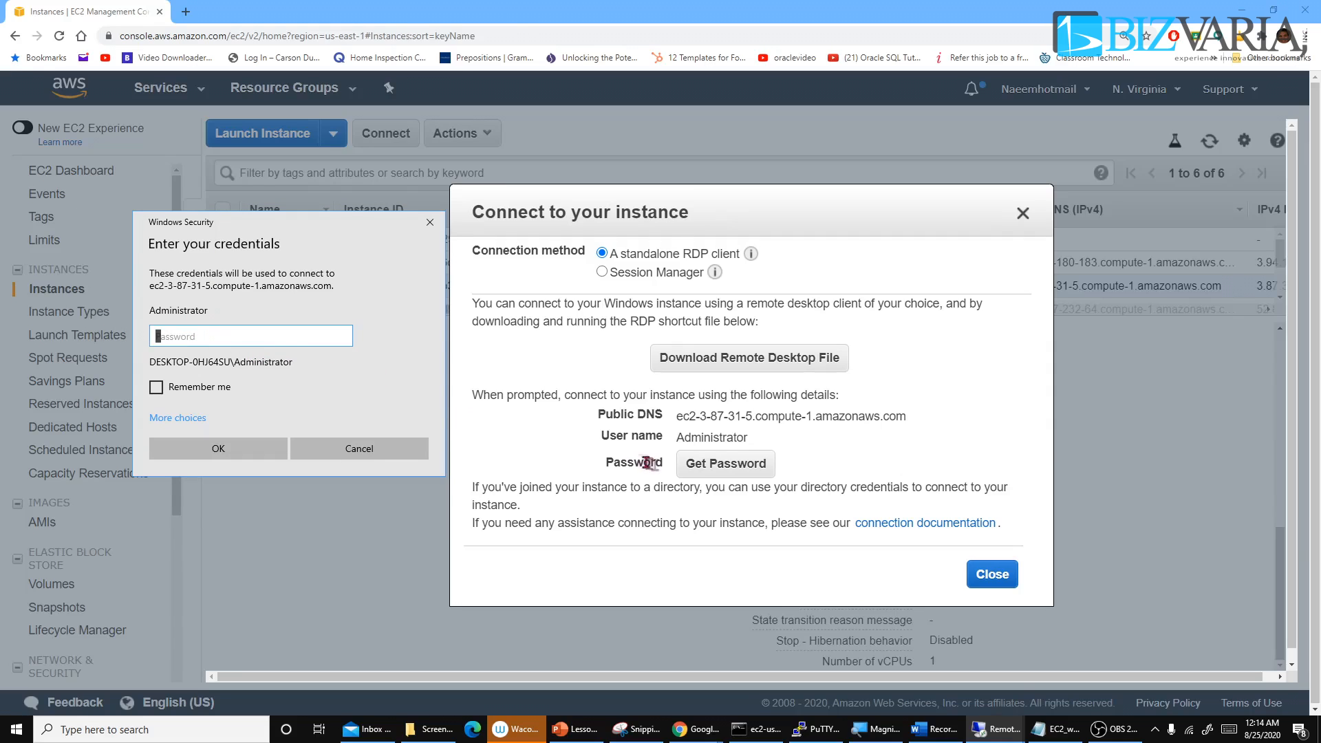
Step: Decrypt the instance's Windows administrator password using the N_KEY2.pem key pair file from Downloads
{"action": "left_click", "coordinate": [727, 468]}
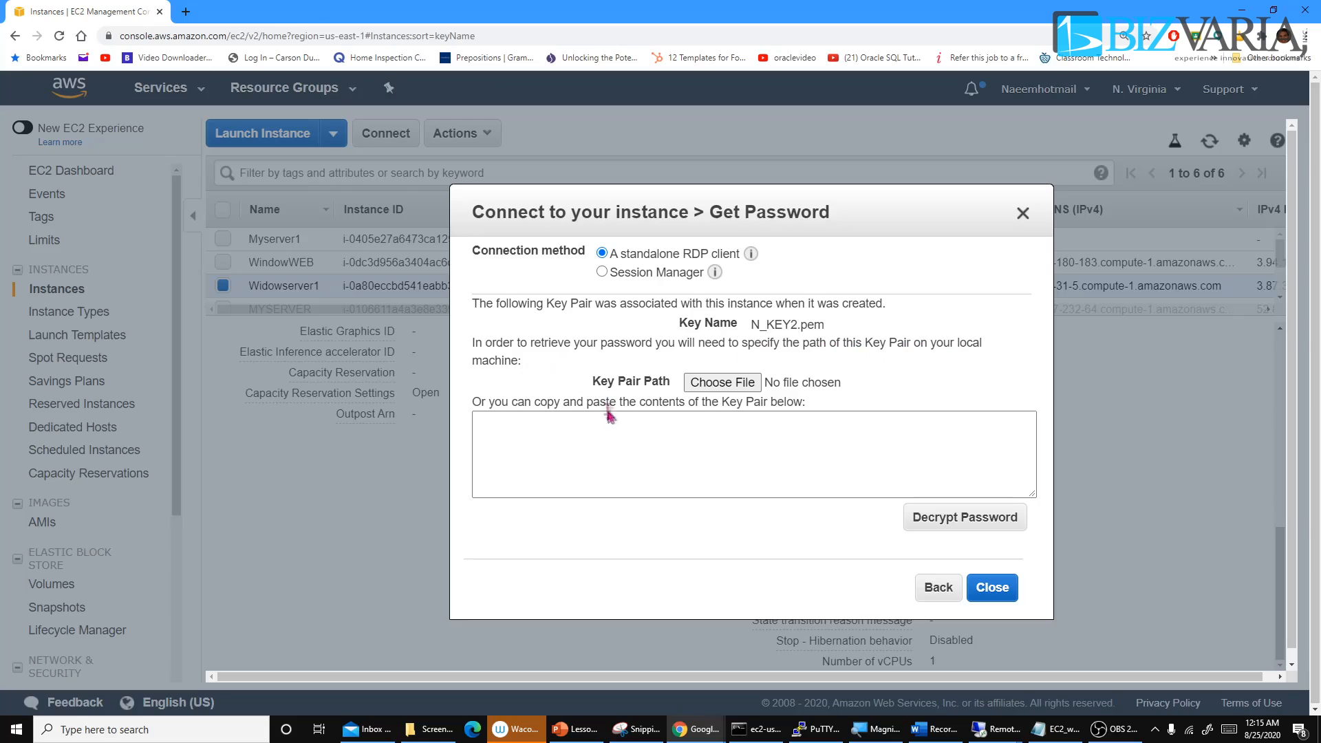
{"action": "left_click", "coordinate": [705, 390]}
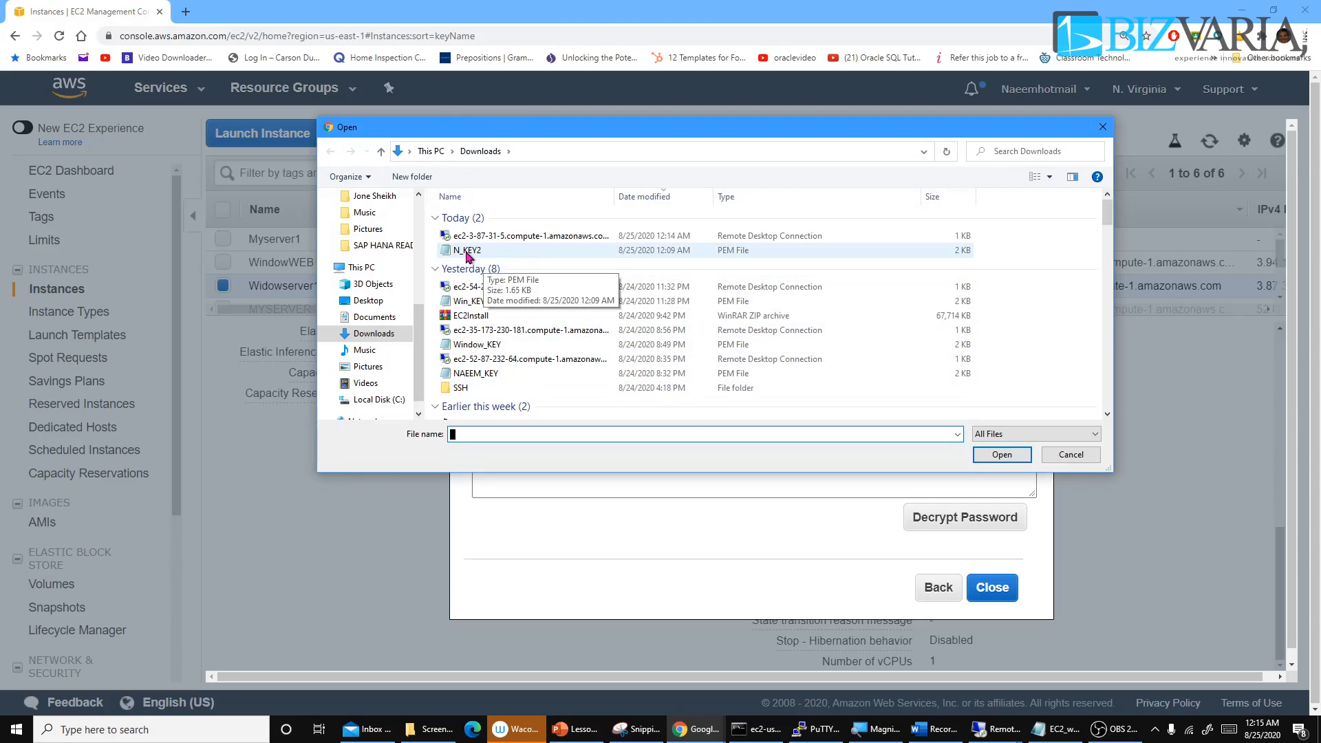
{"action": "left_click", "coordinate": [467, 252]}
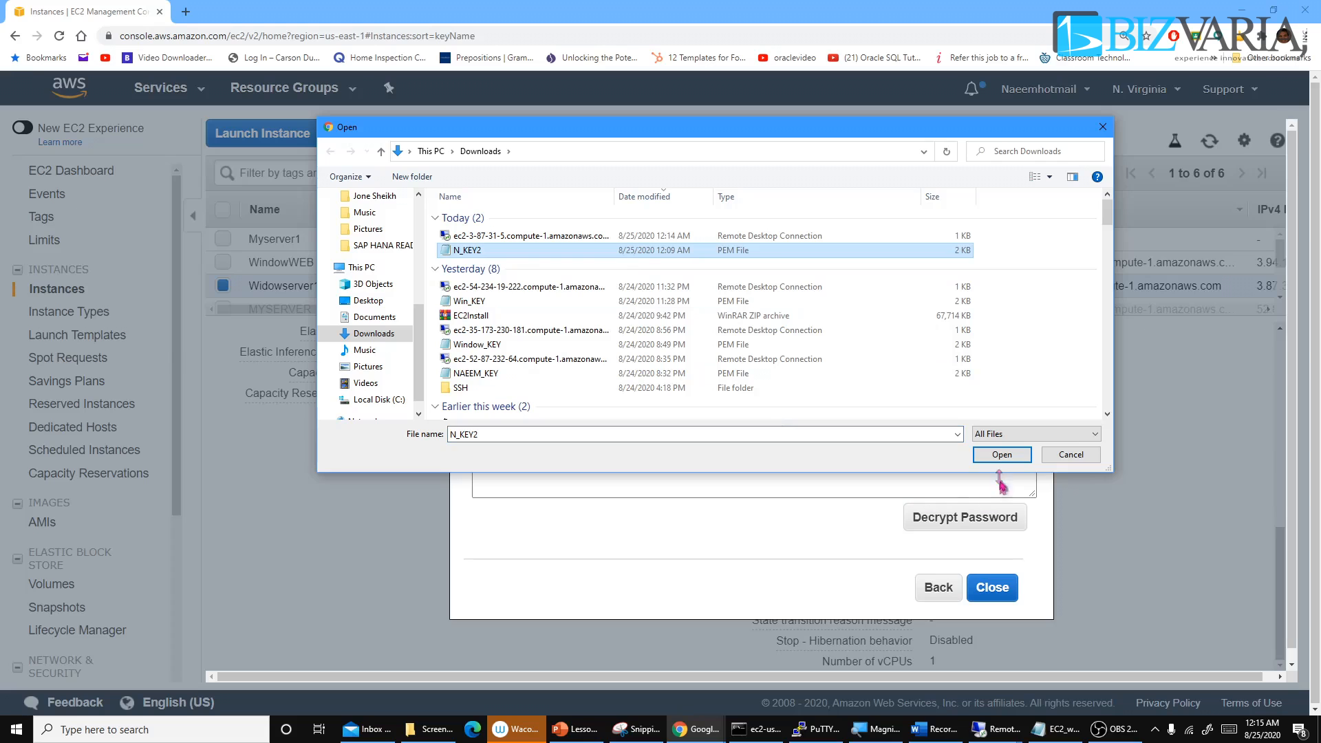
{"action": "left_click", "coordinate": [1000, 456]}
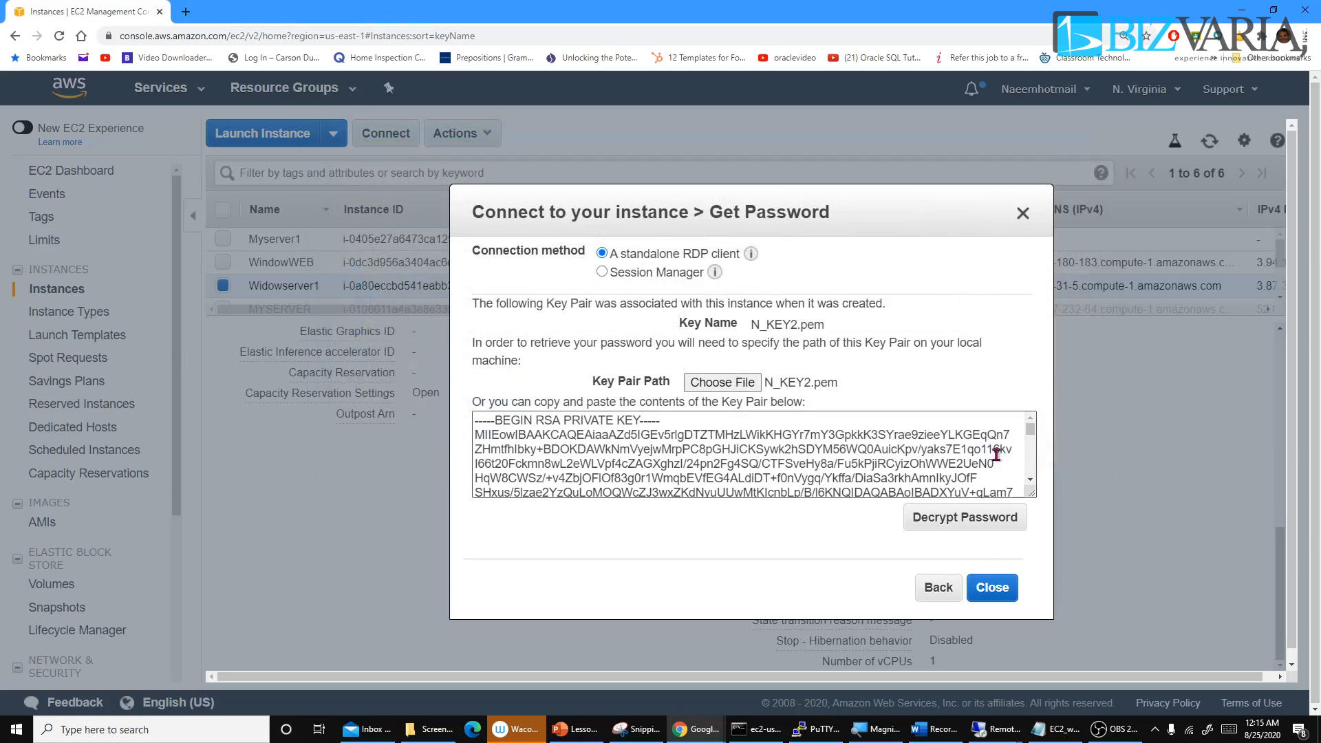
{"action": "left_click_drag", "start_coordinate": [1030, 430], "coordinate": [1033, 486]}
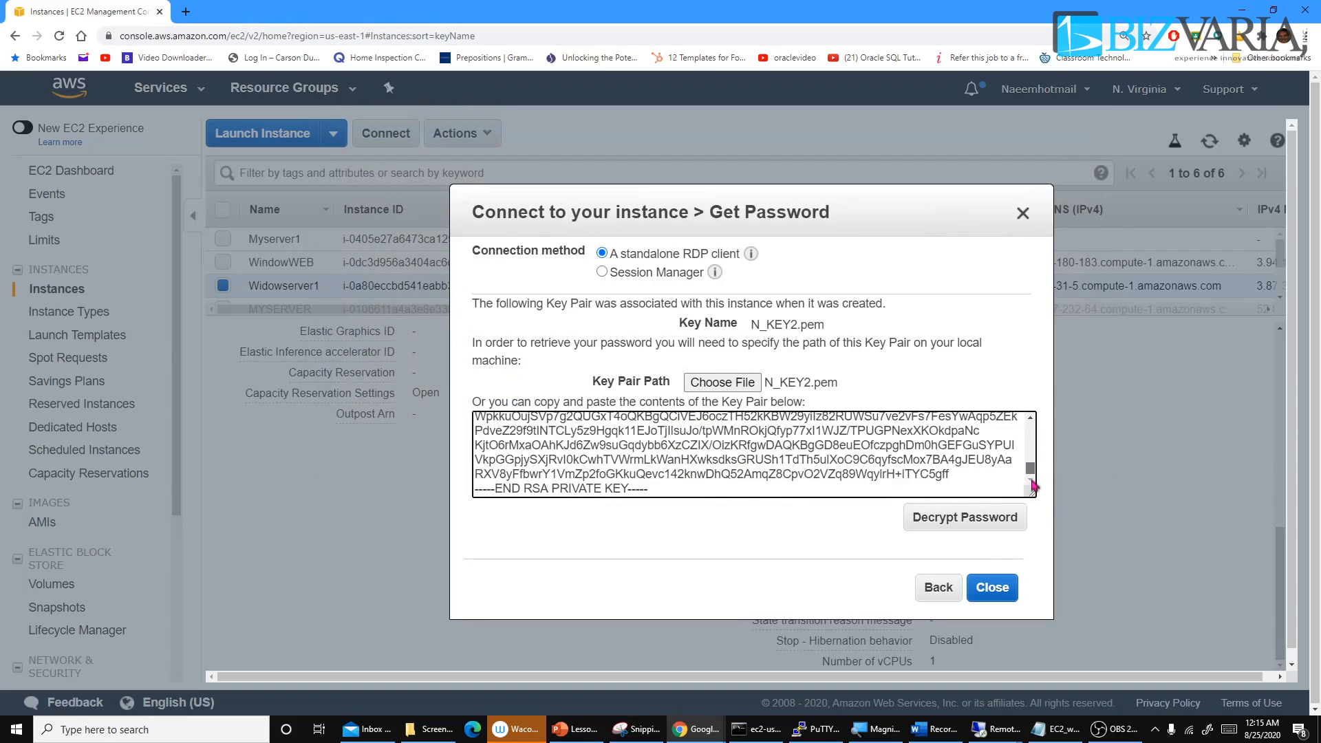
{"action": "left_click", "coordinate": [917, 526]}
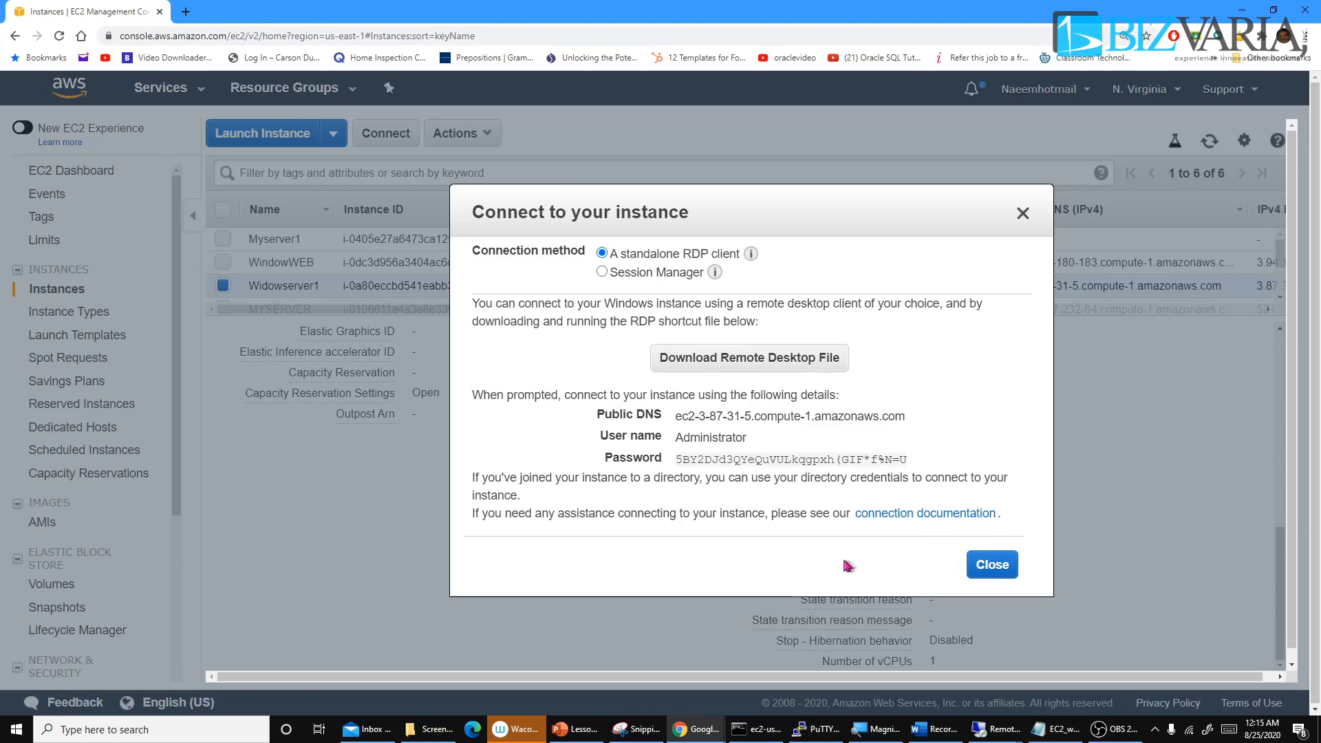
Step: Copy the decrypted administrator password from the instance's connection details
{"action": "mouse_move", "coordinate": [712, 459]}
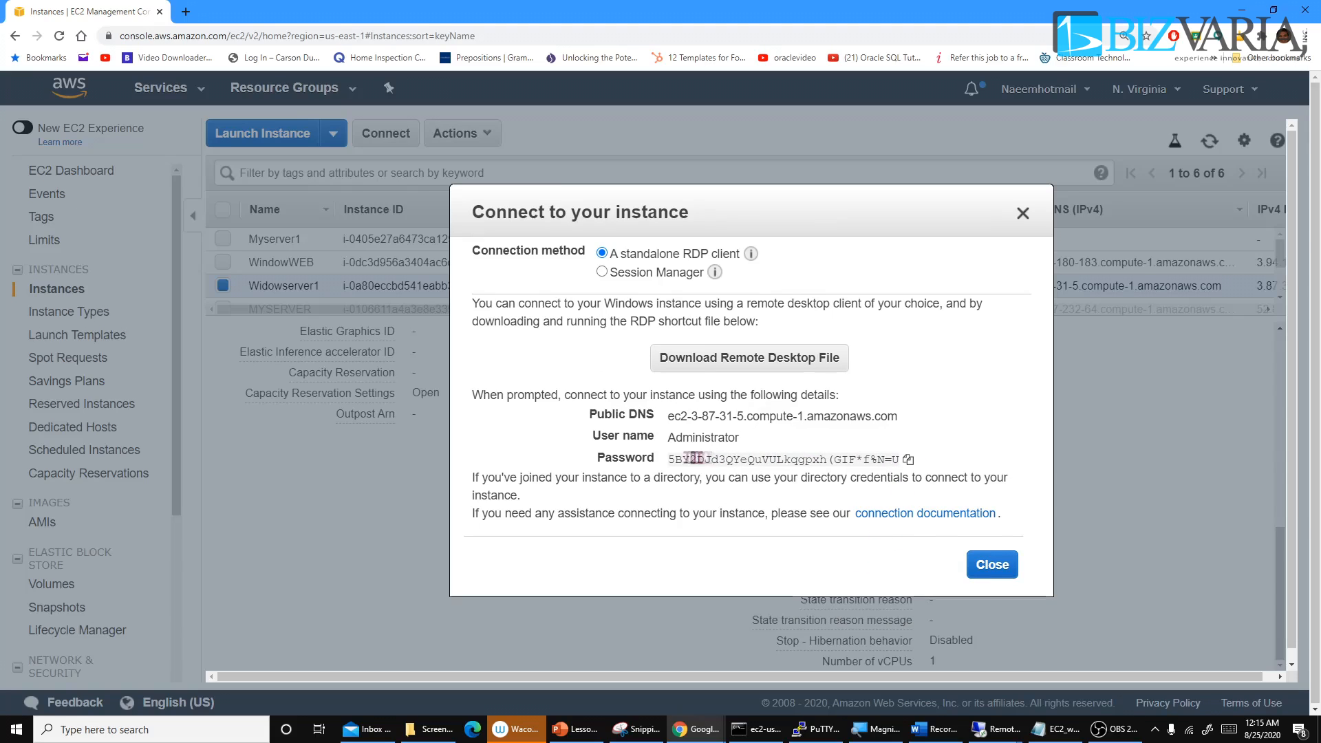
{"action": "left_click", "coordinate": [909, 461]}
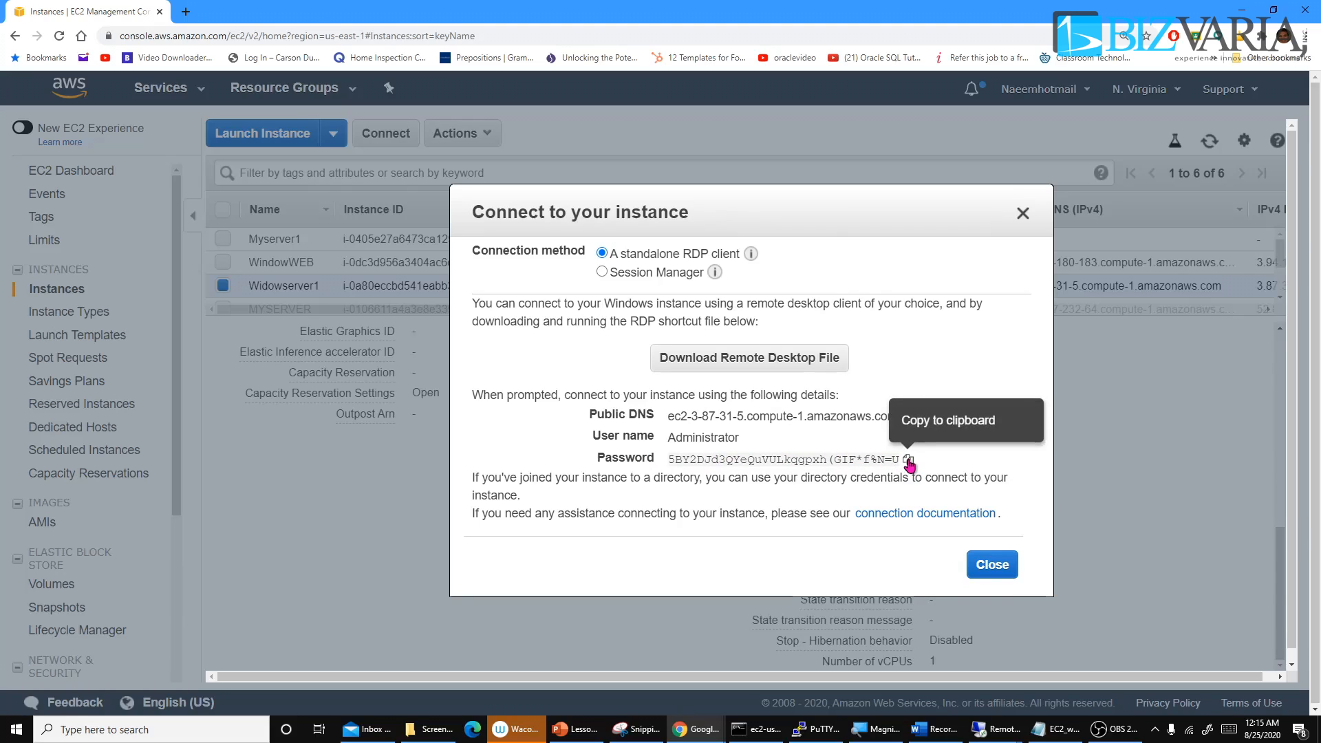
{"action": "left_click", "coordinate": [909, 461]}
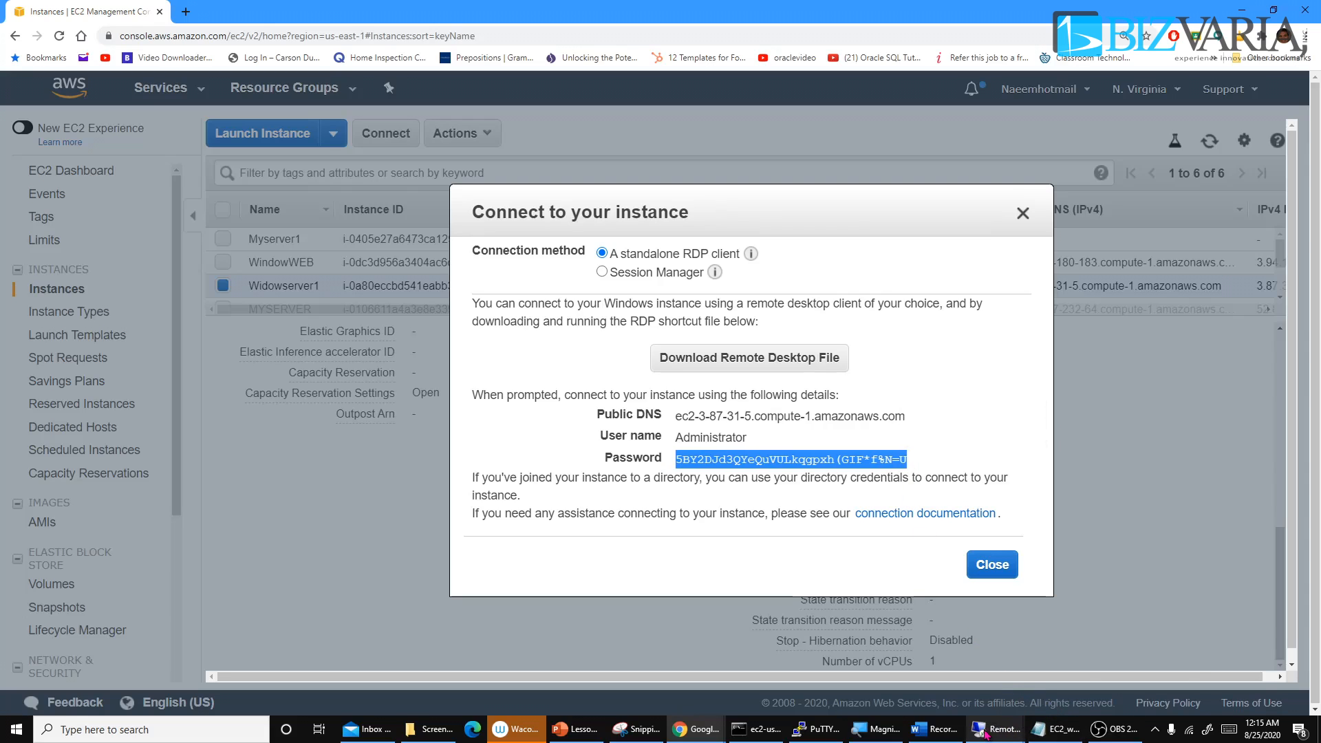
Step: Switch to Remote Desktop Connection, paste the Administrator account password into the credentials prompt, and connect despite the certificate errors
{"action": "mouse_move", "coordinate": [986, 733]}
{"action": "left_click", "coordinate": [1101, 628]}
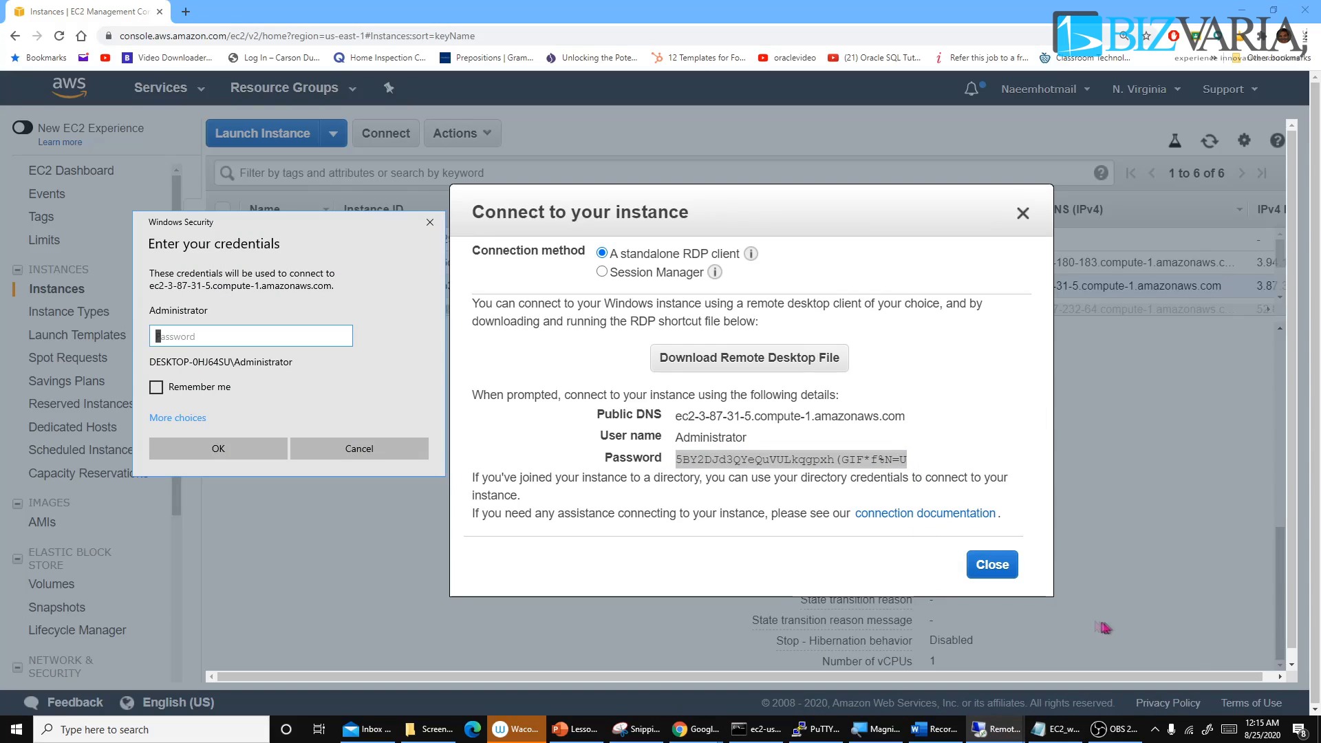
{"action": "left_click_drag", "start_coordinate": [297, 222], "coordinate": [657, 195]}
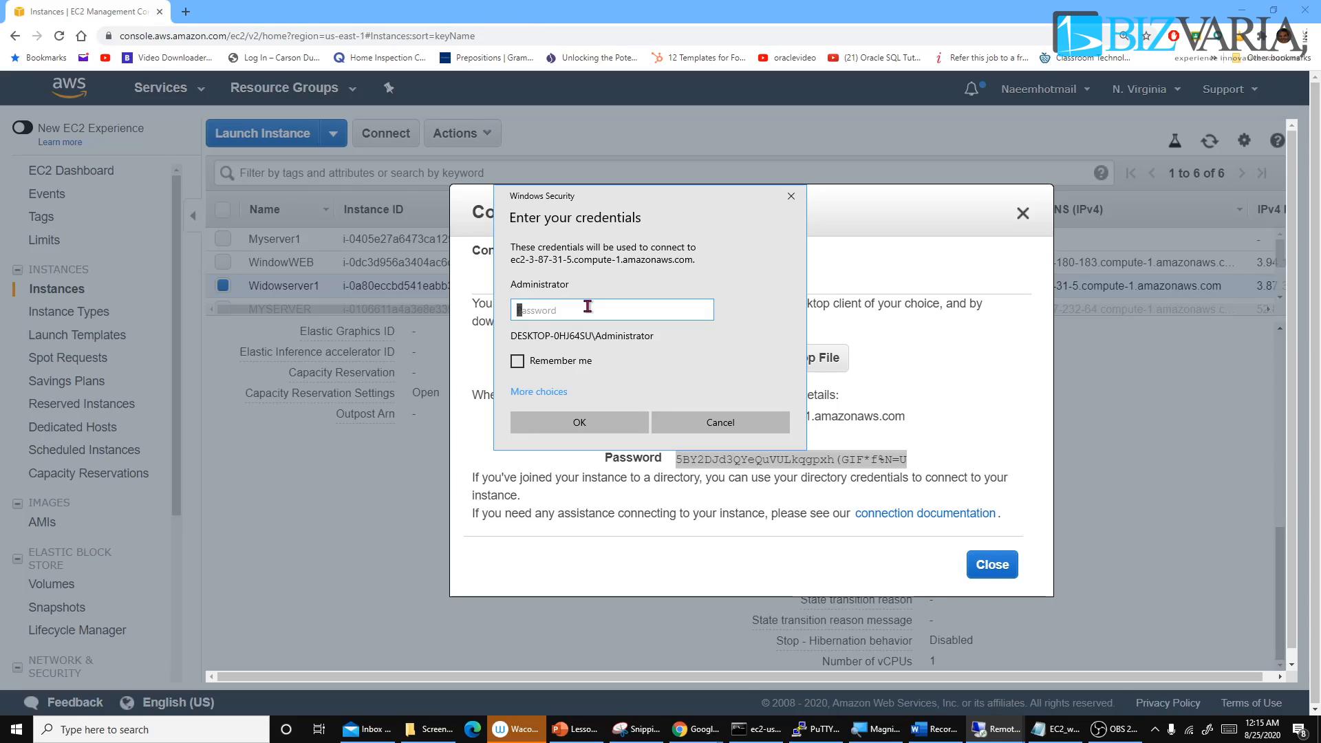
{"action": "key", "text": "ctrl+v"}
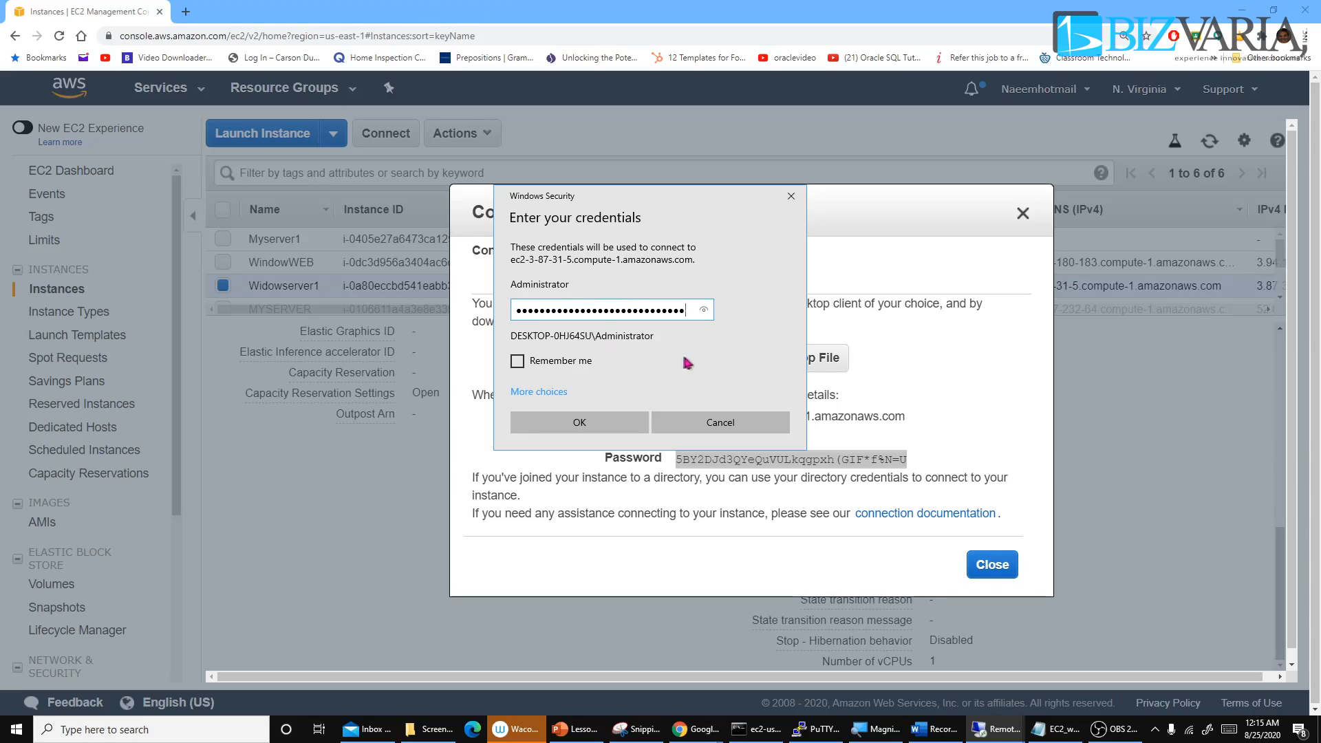
{"action": "left_click", "coordinate": [612, 431]}
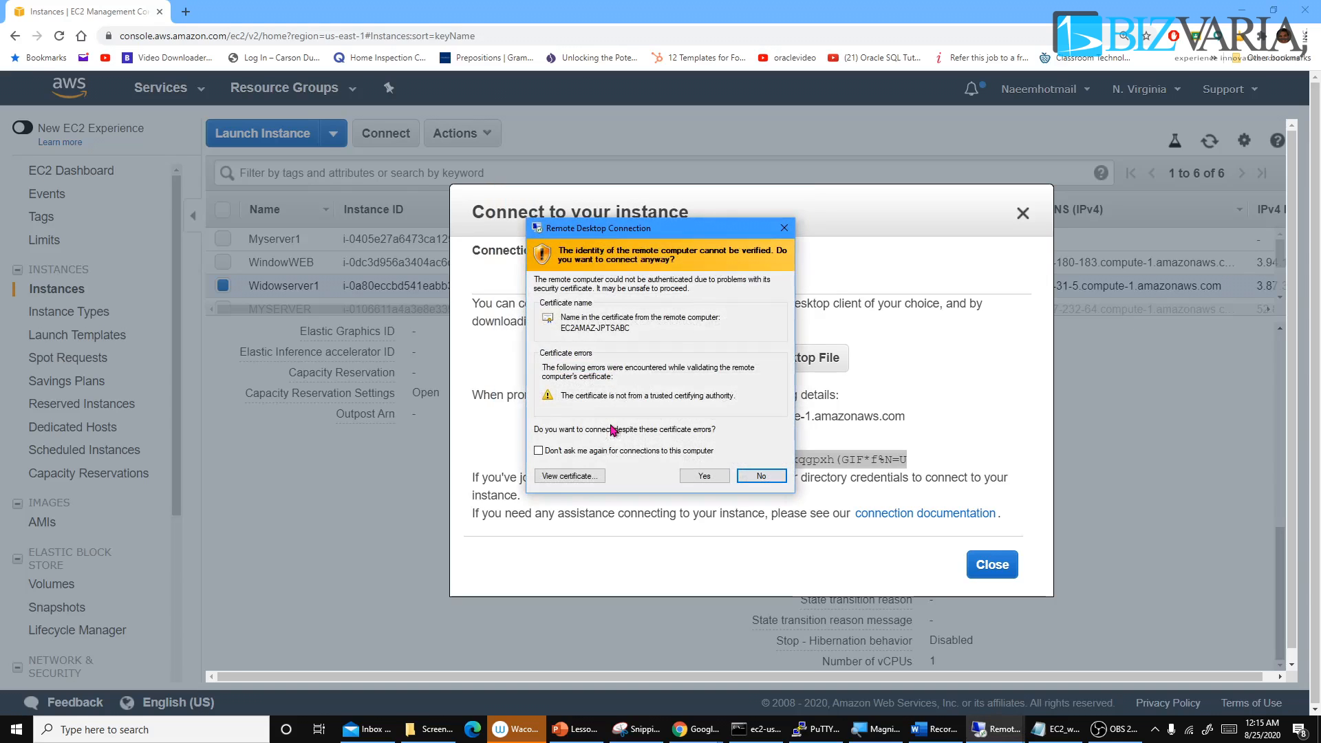
{"action": "left_click", "coordinate": [702, 476]}
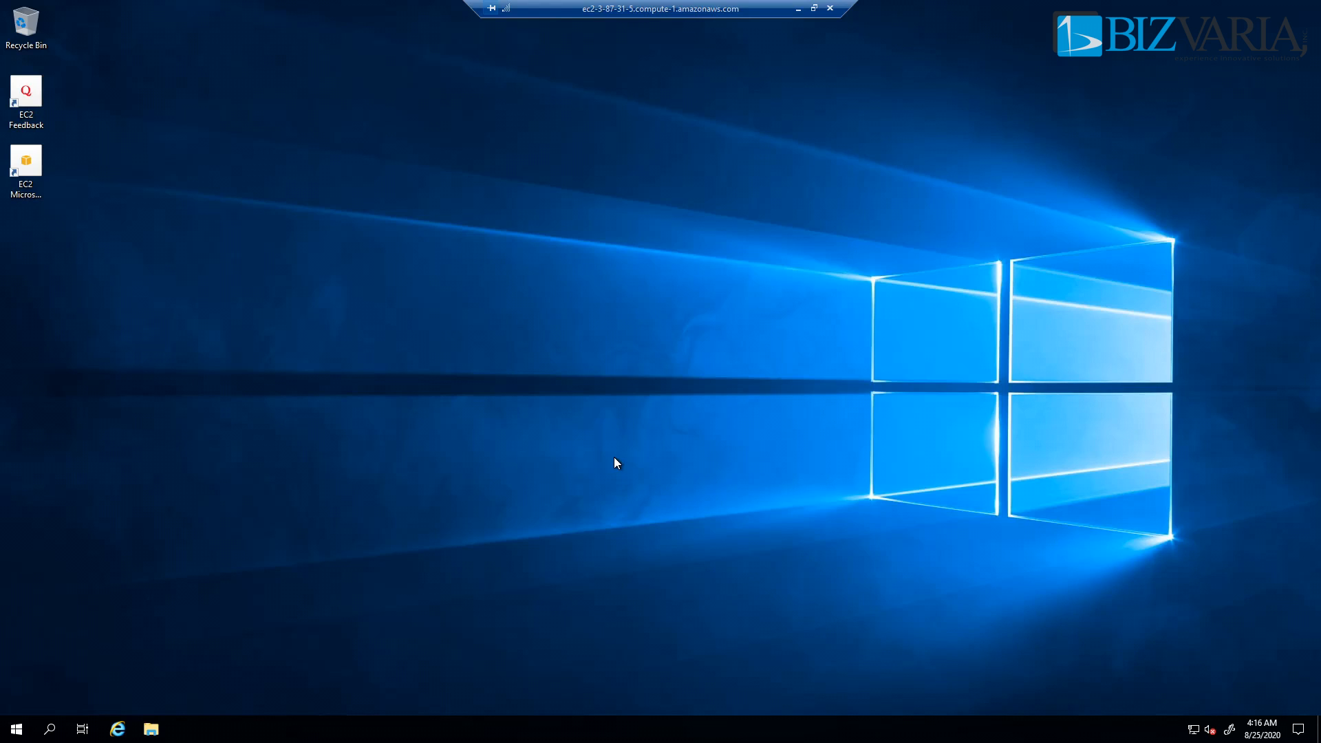
{"action": "left_click", "coordinate": [1258, 254]}
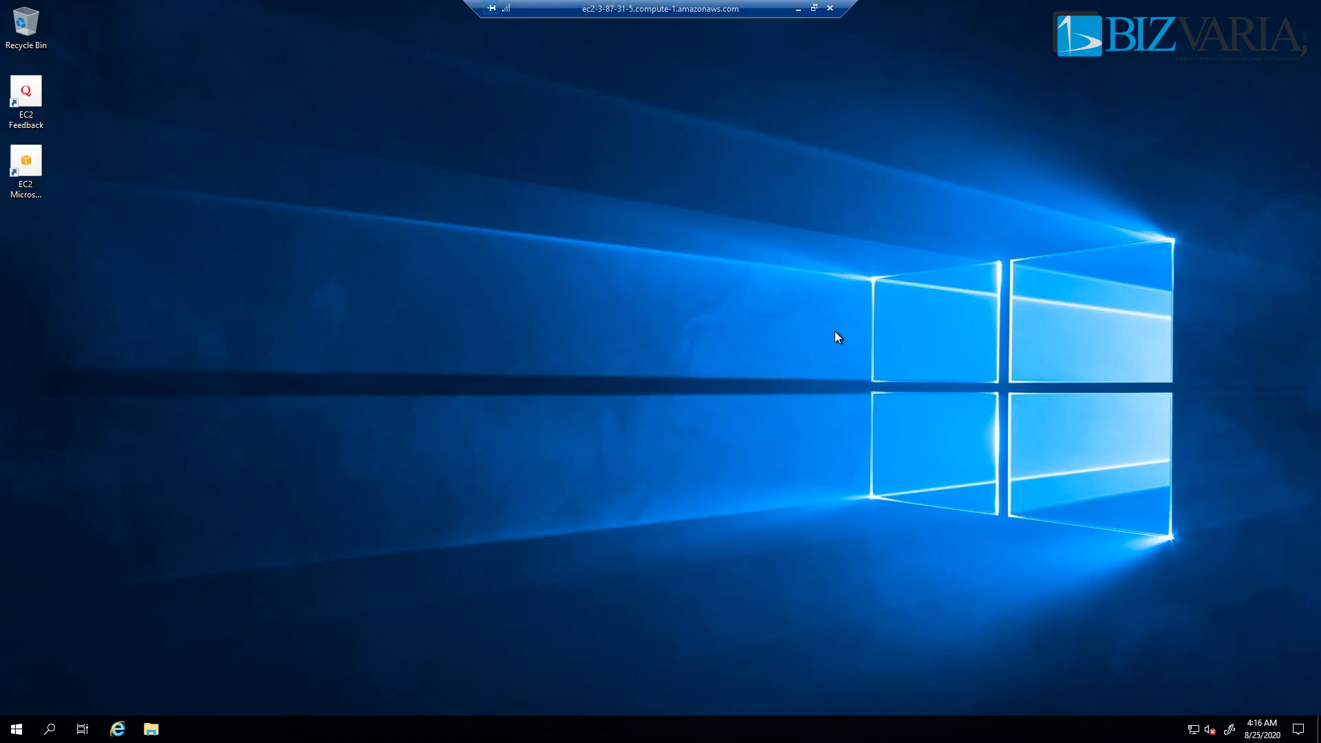